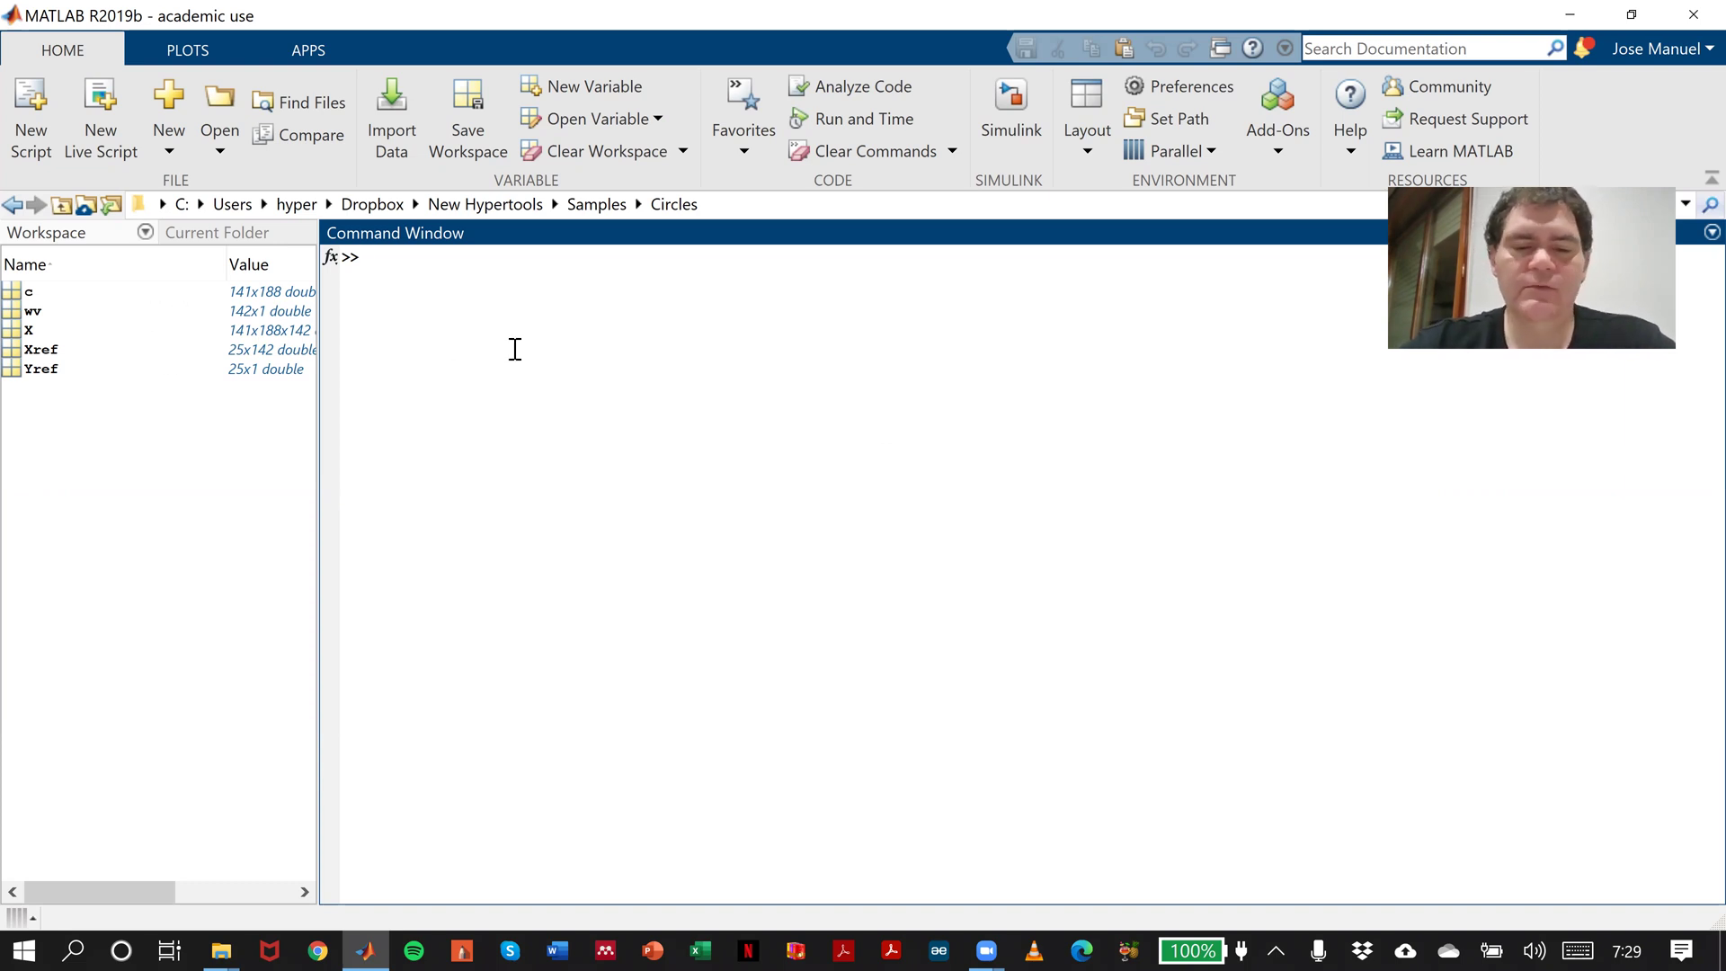
Launch hypertools3 and add the workspace sample X to the selected samples for exploration.
type("hypertools3")
key("Return")
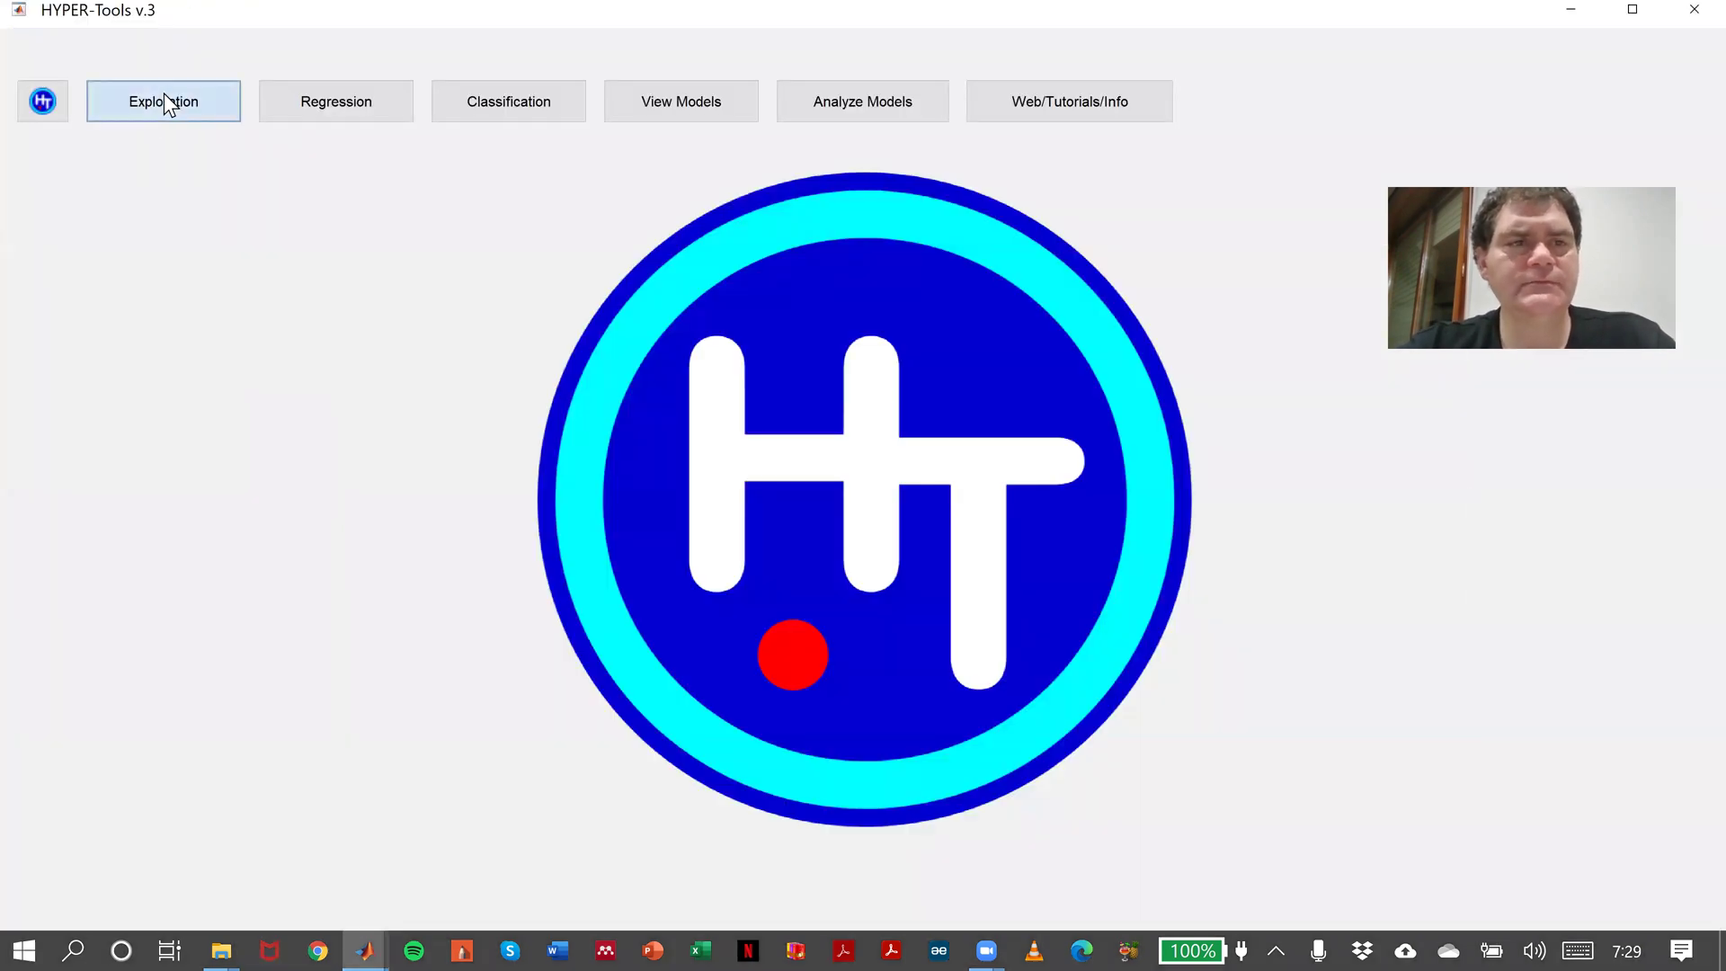
left_click(168, 104)
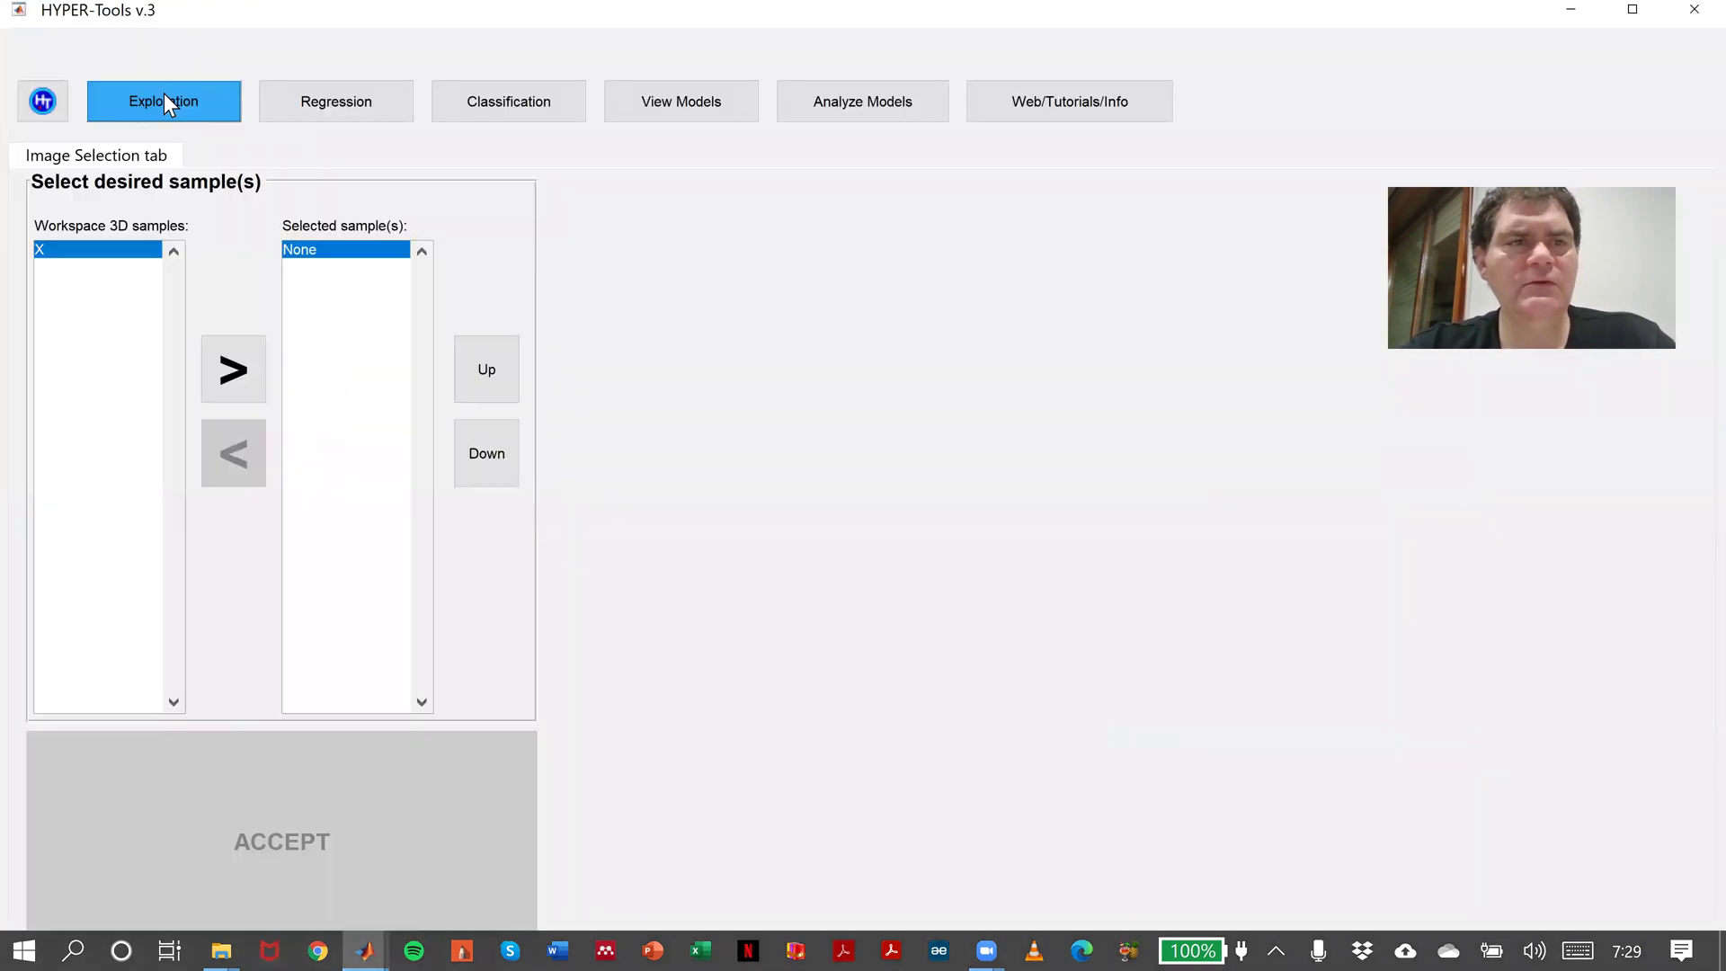
left_click(233, 370)
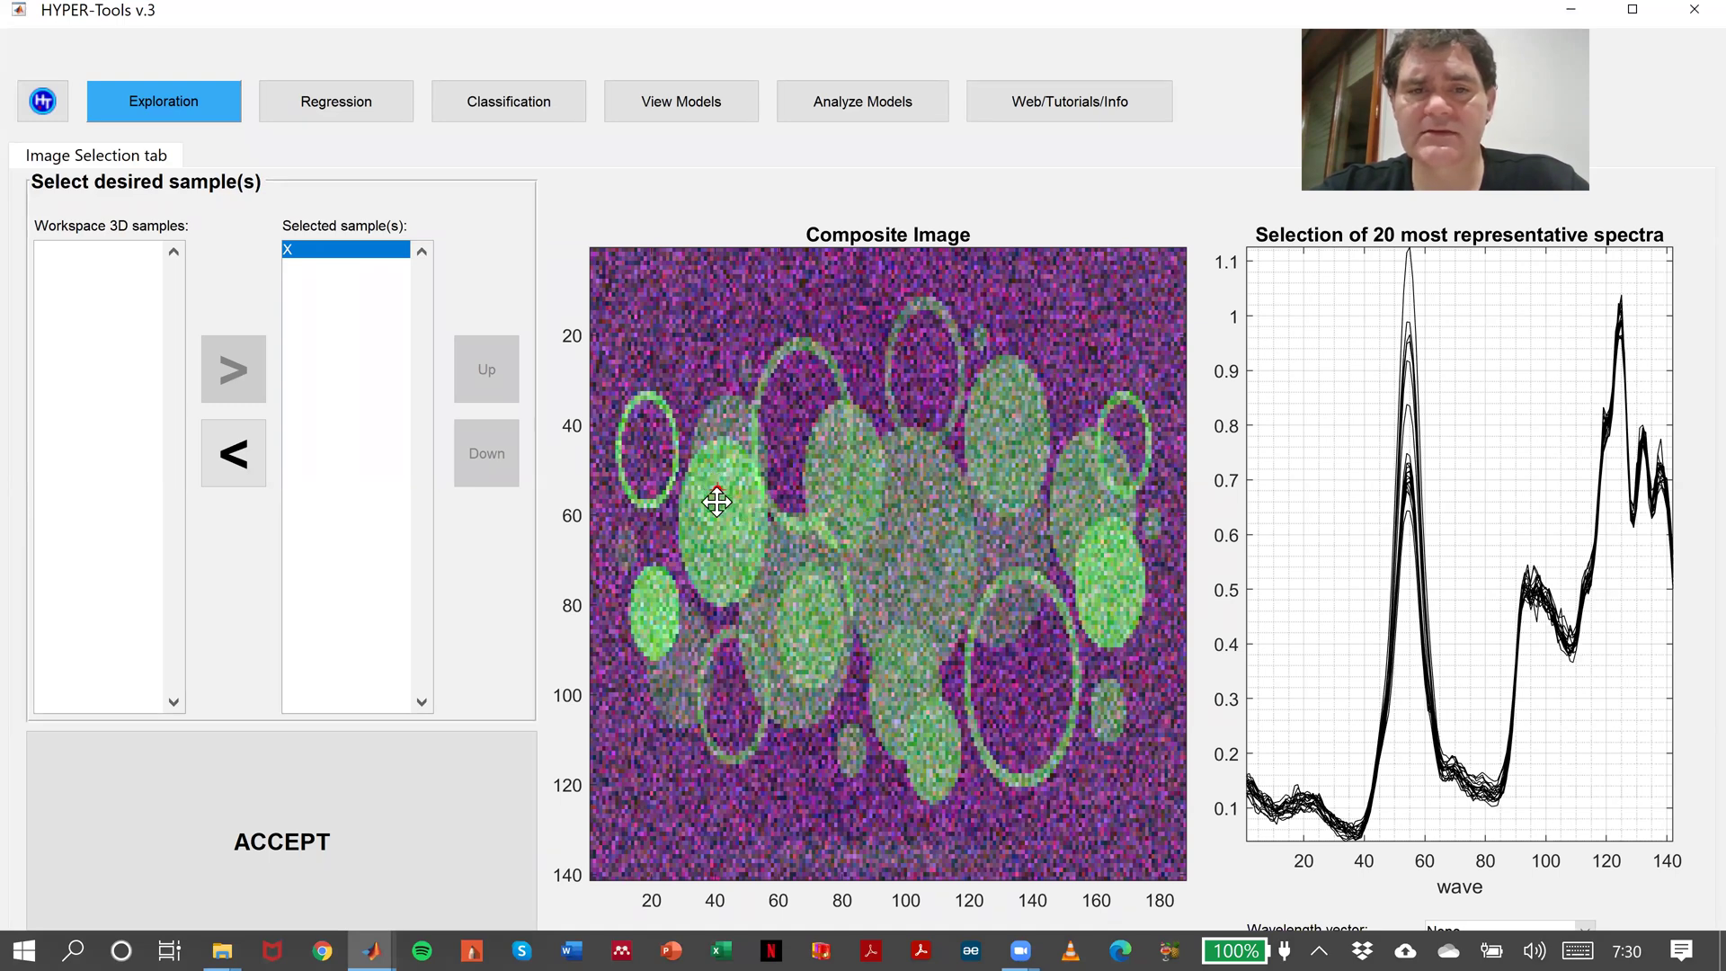
Inspect the spectra of pixels inside the circles of the composite image, such as 41, 57 and 77, 51, and close HYPER-Tools.
left_click(715, 490)
left_click(716, 503)
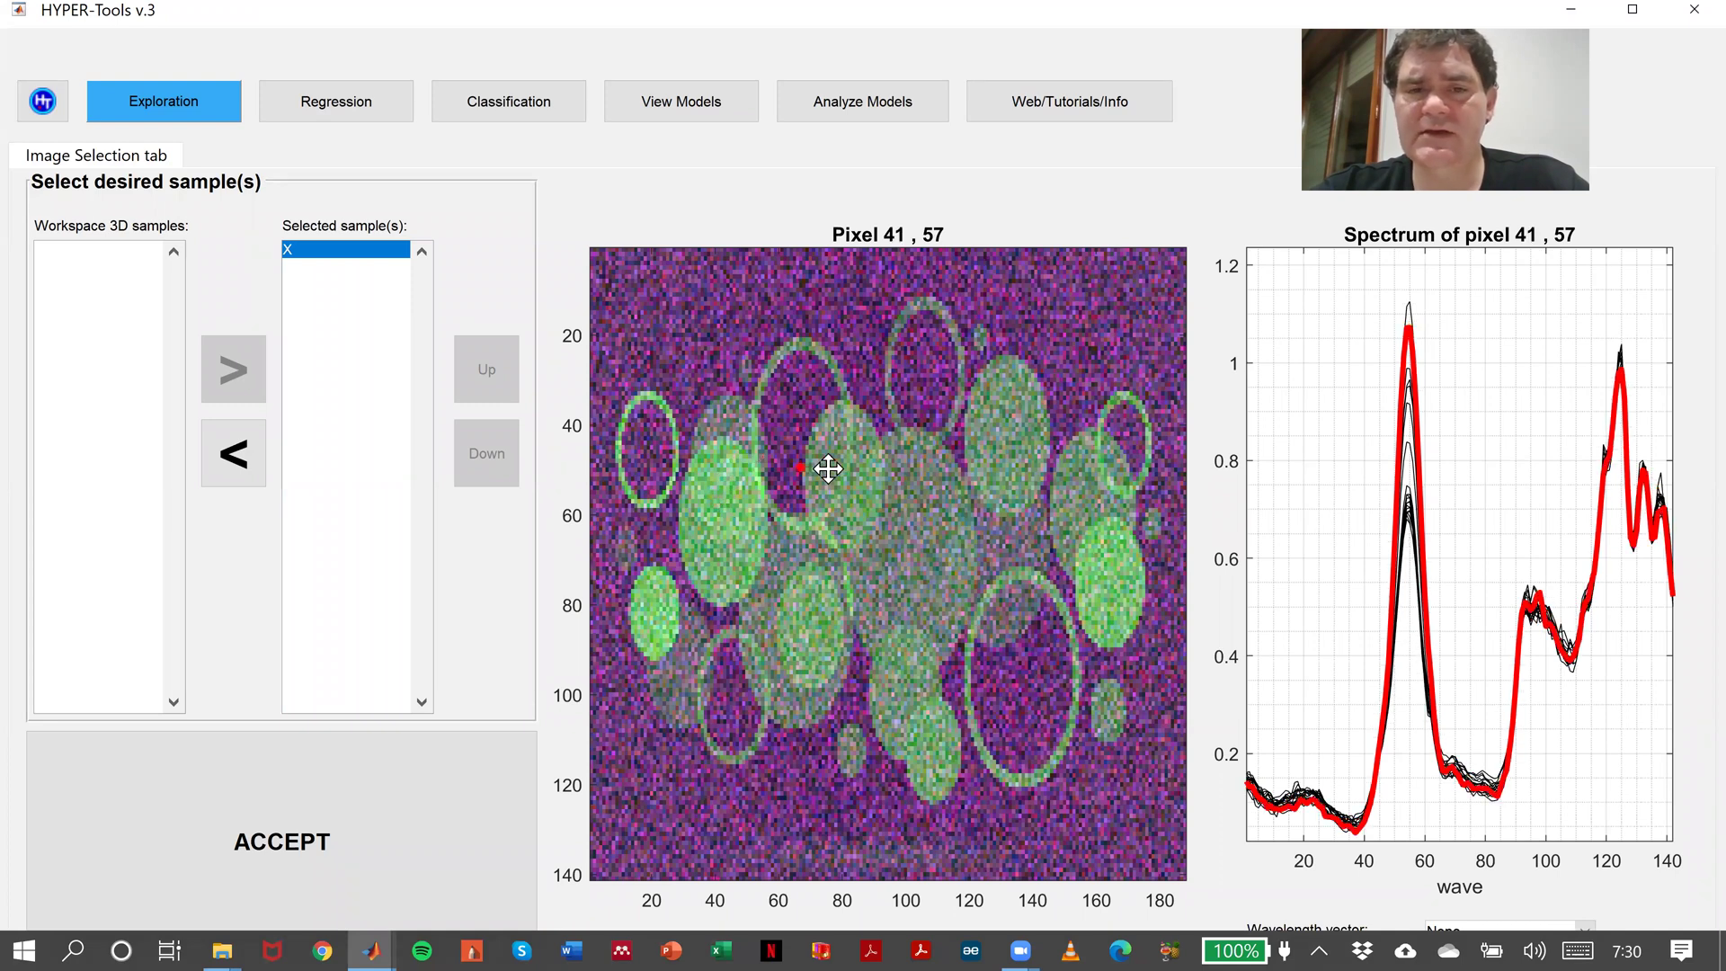
left_click(800, 466)
left_click(829, 469)
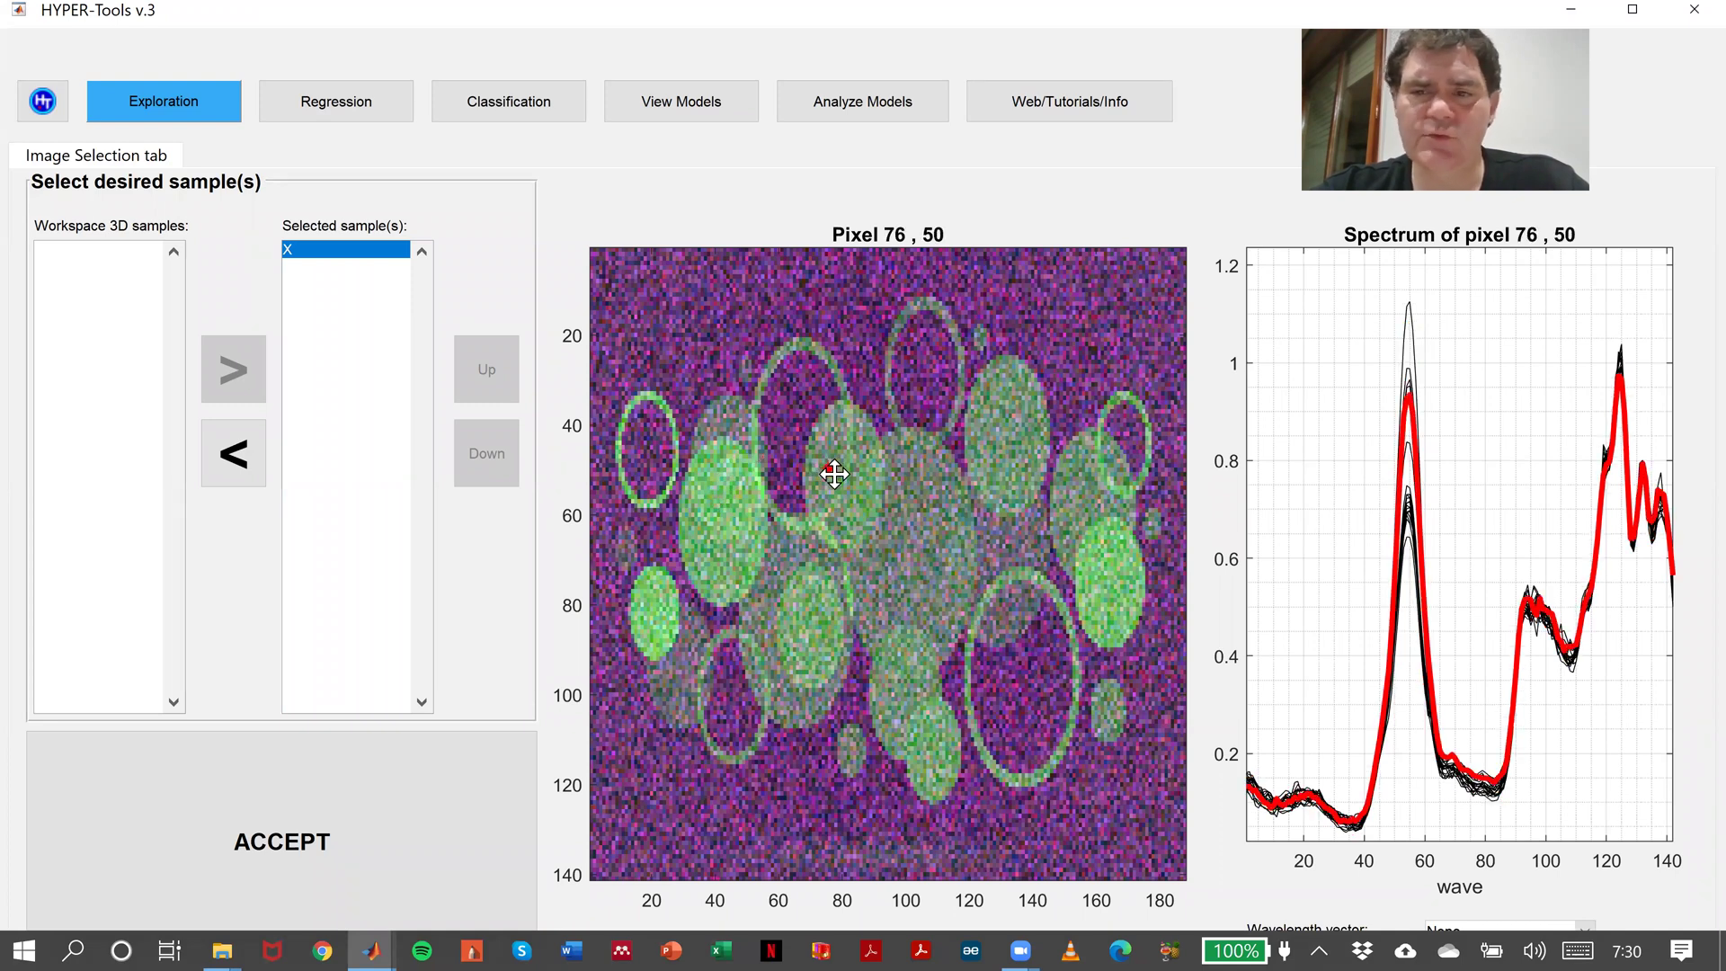
left_click(834, 472)
left_click(834, 474)
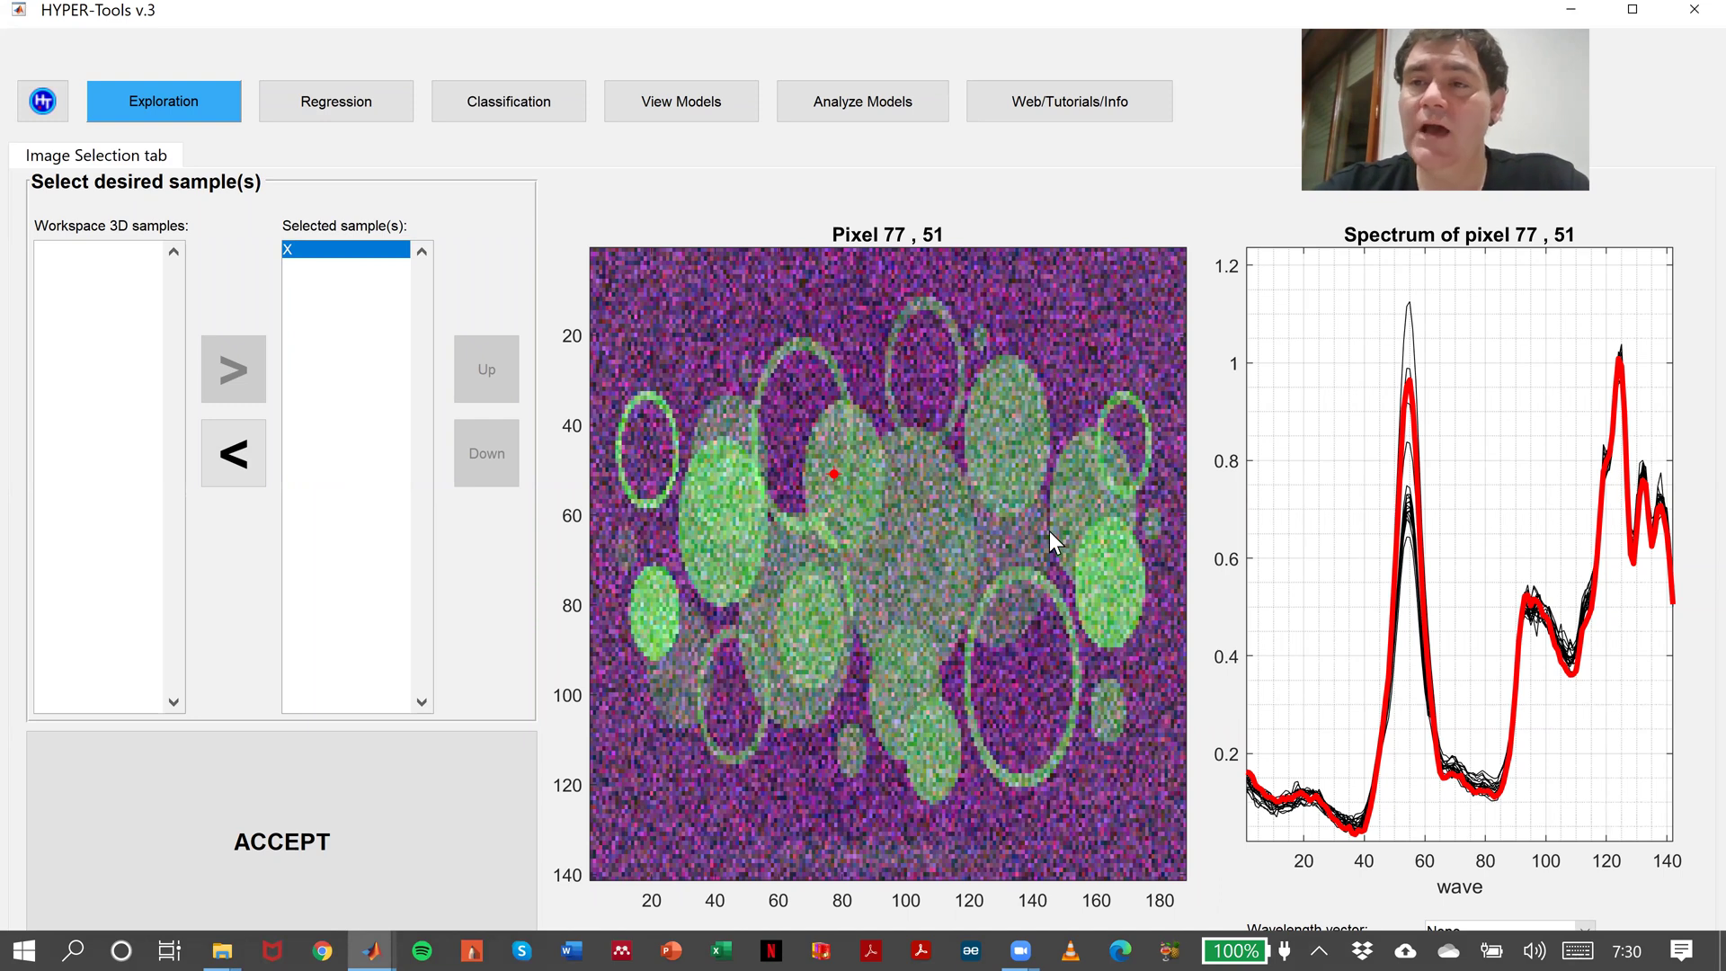
left_click(1688, 16)
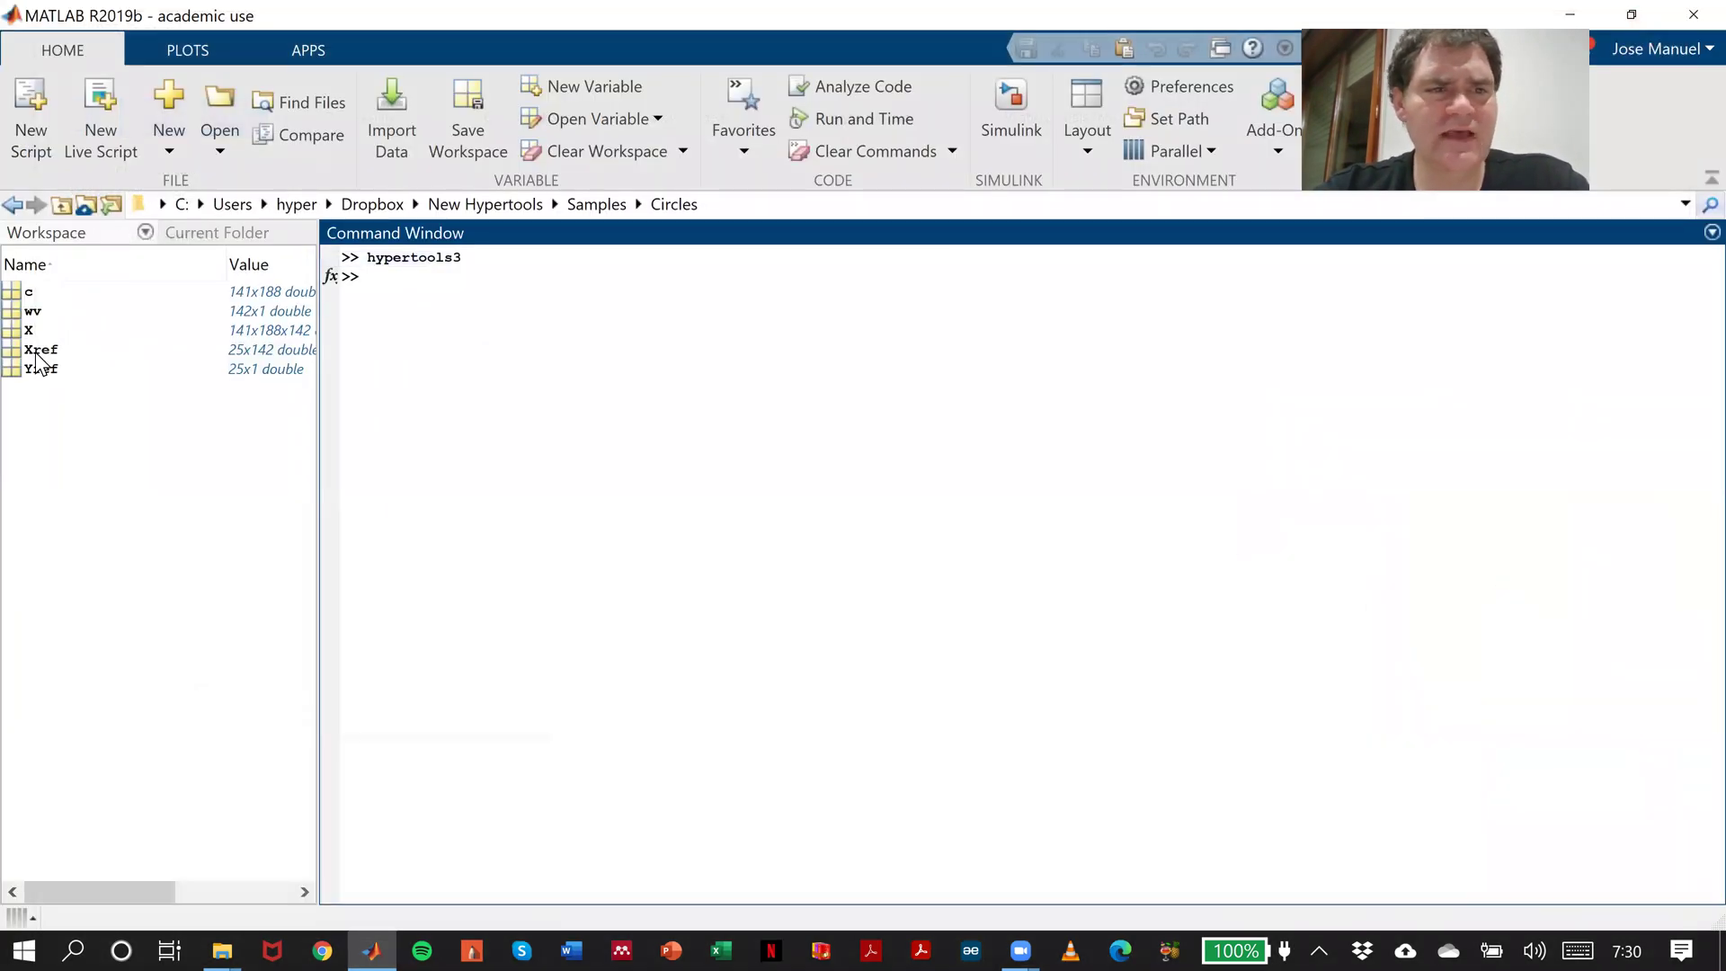
Plot the reference spectra with plot(wv,Xref), view the figure and close it.
left_click(447, 315)
type("plot")
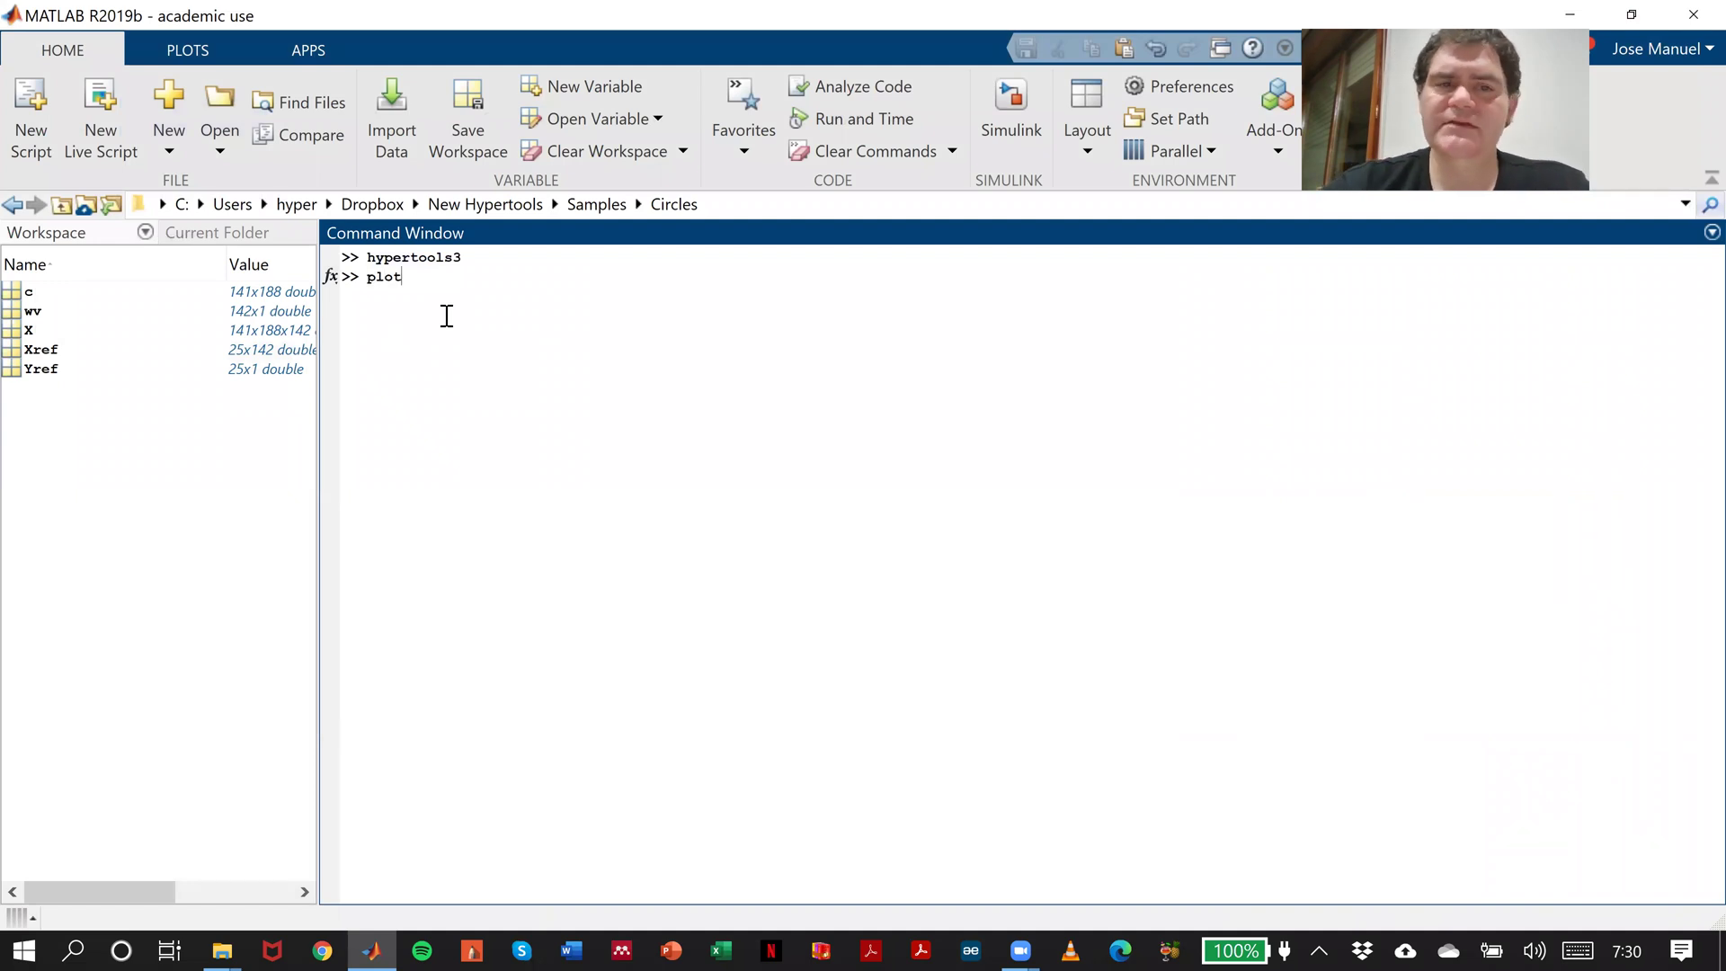
type("(wv,Xref)")
key("Return")
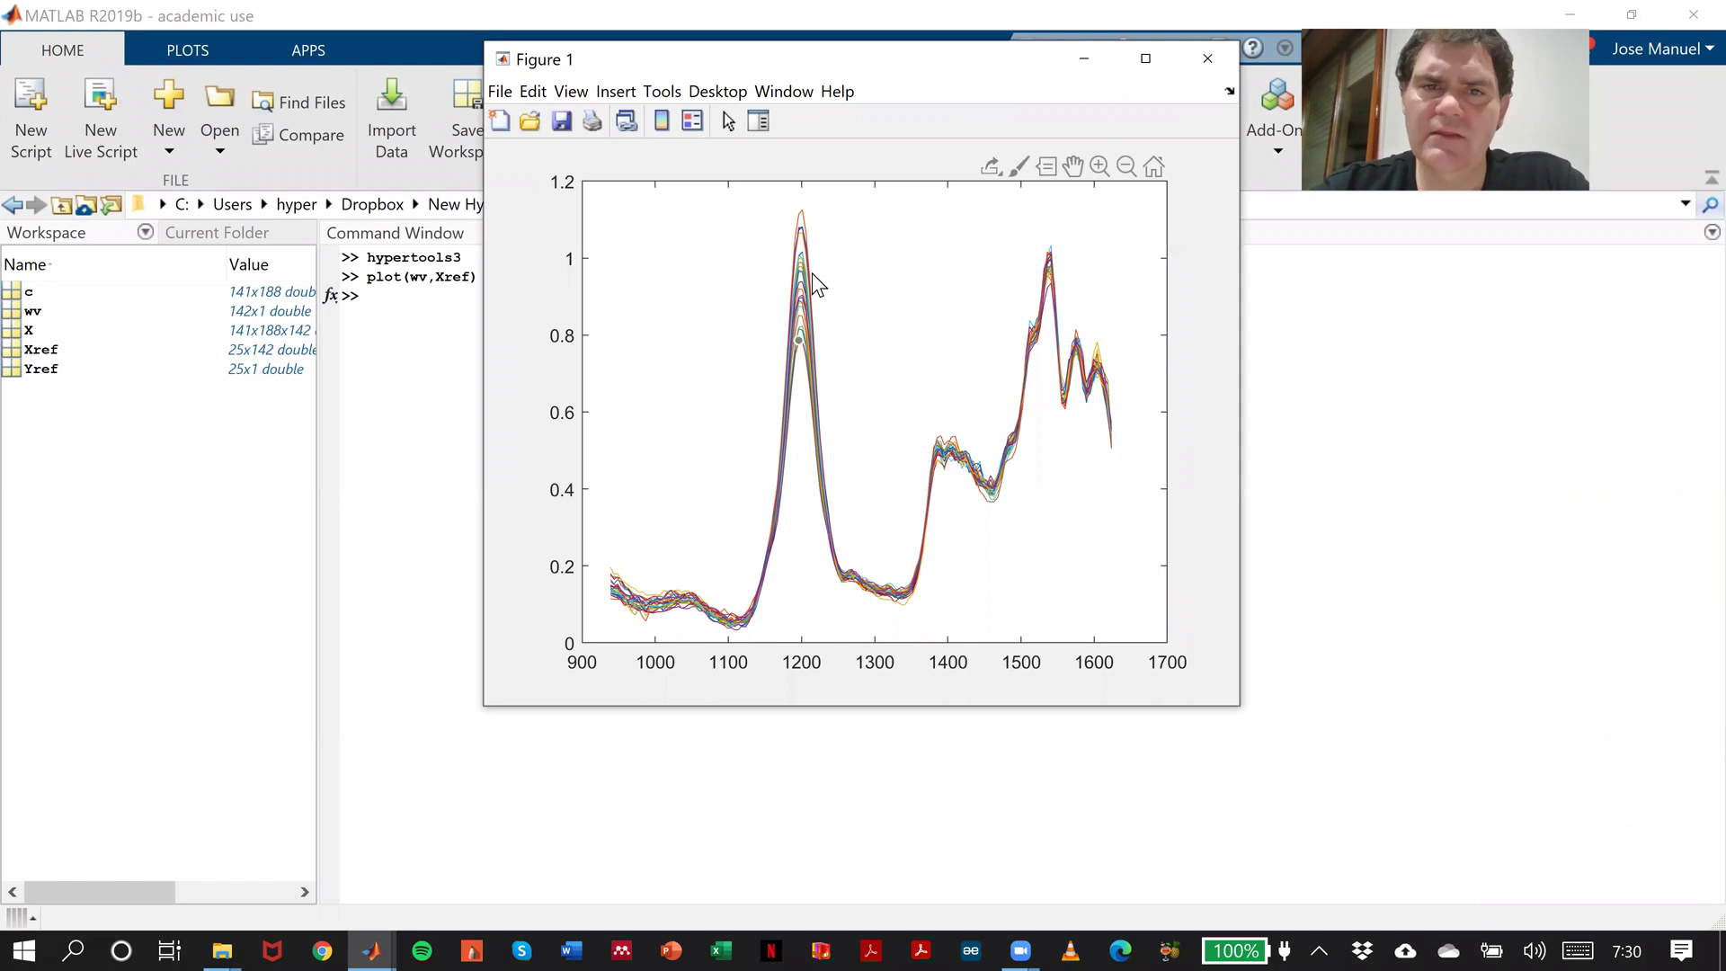
left_click(1219, 72)
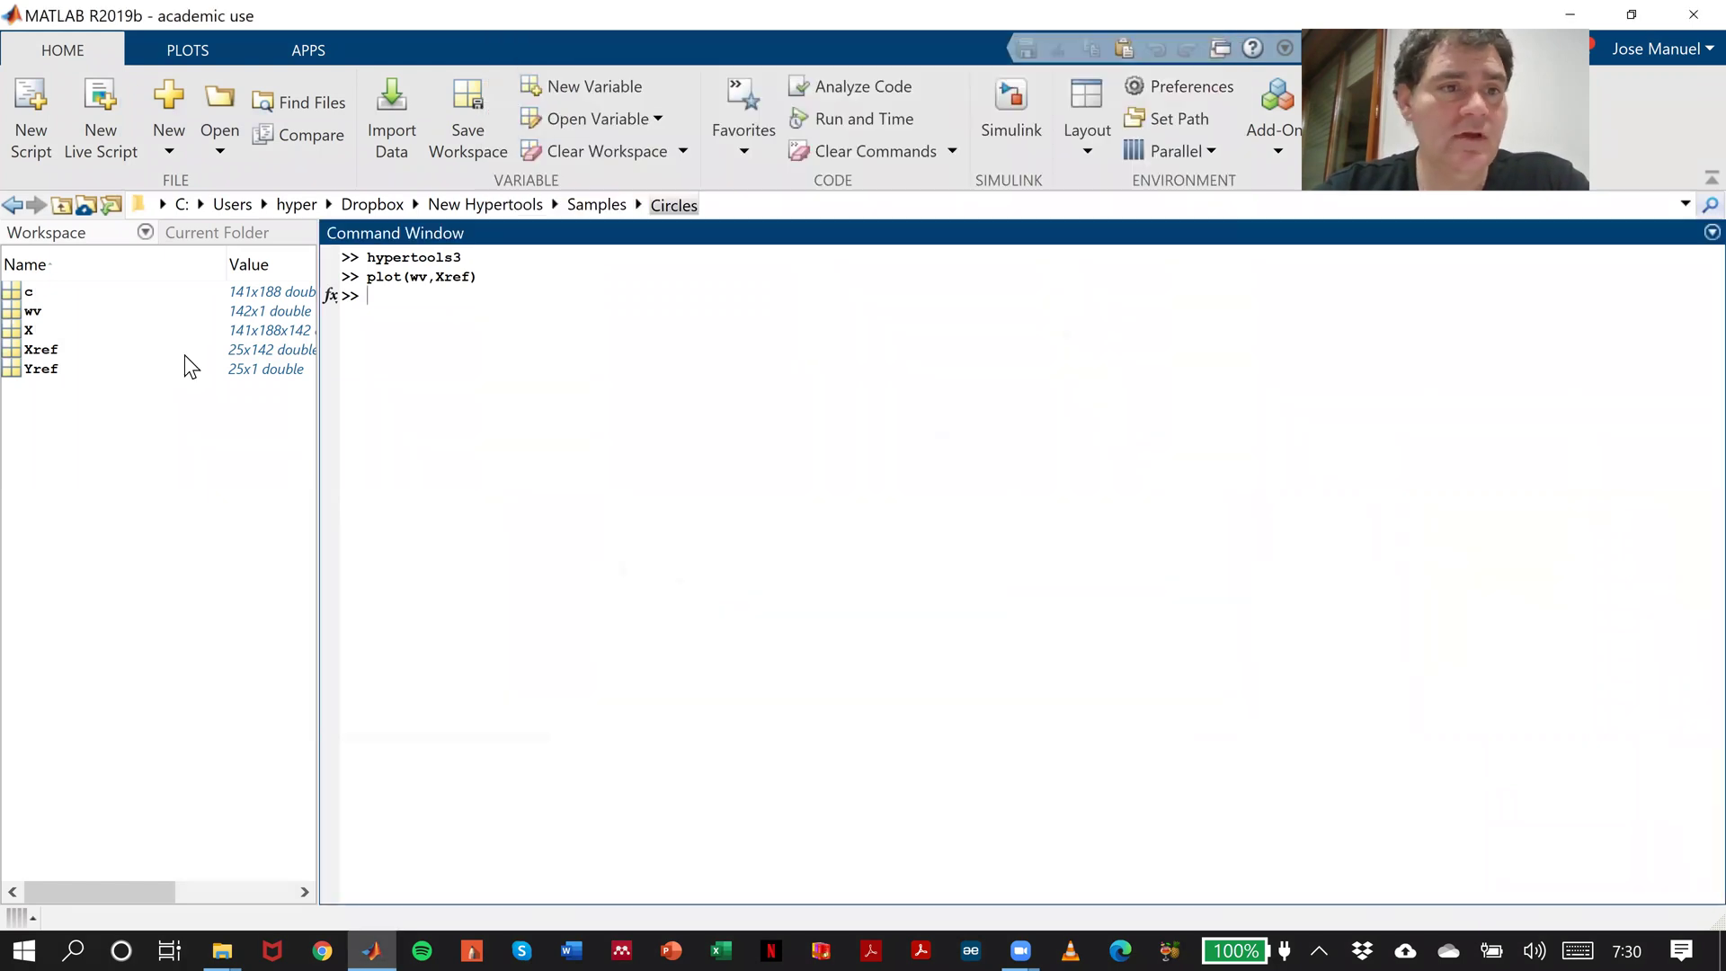
Review the reference values in the variable Yref through its last row and close the variable.
double_click(38, 369)
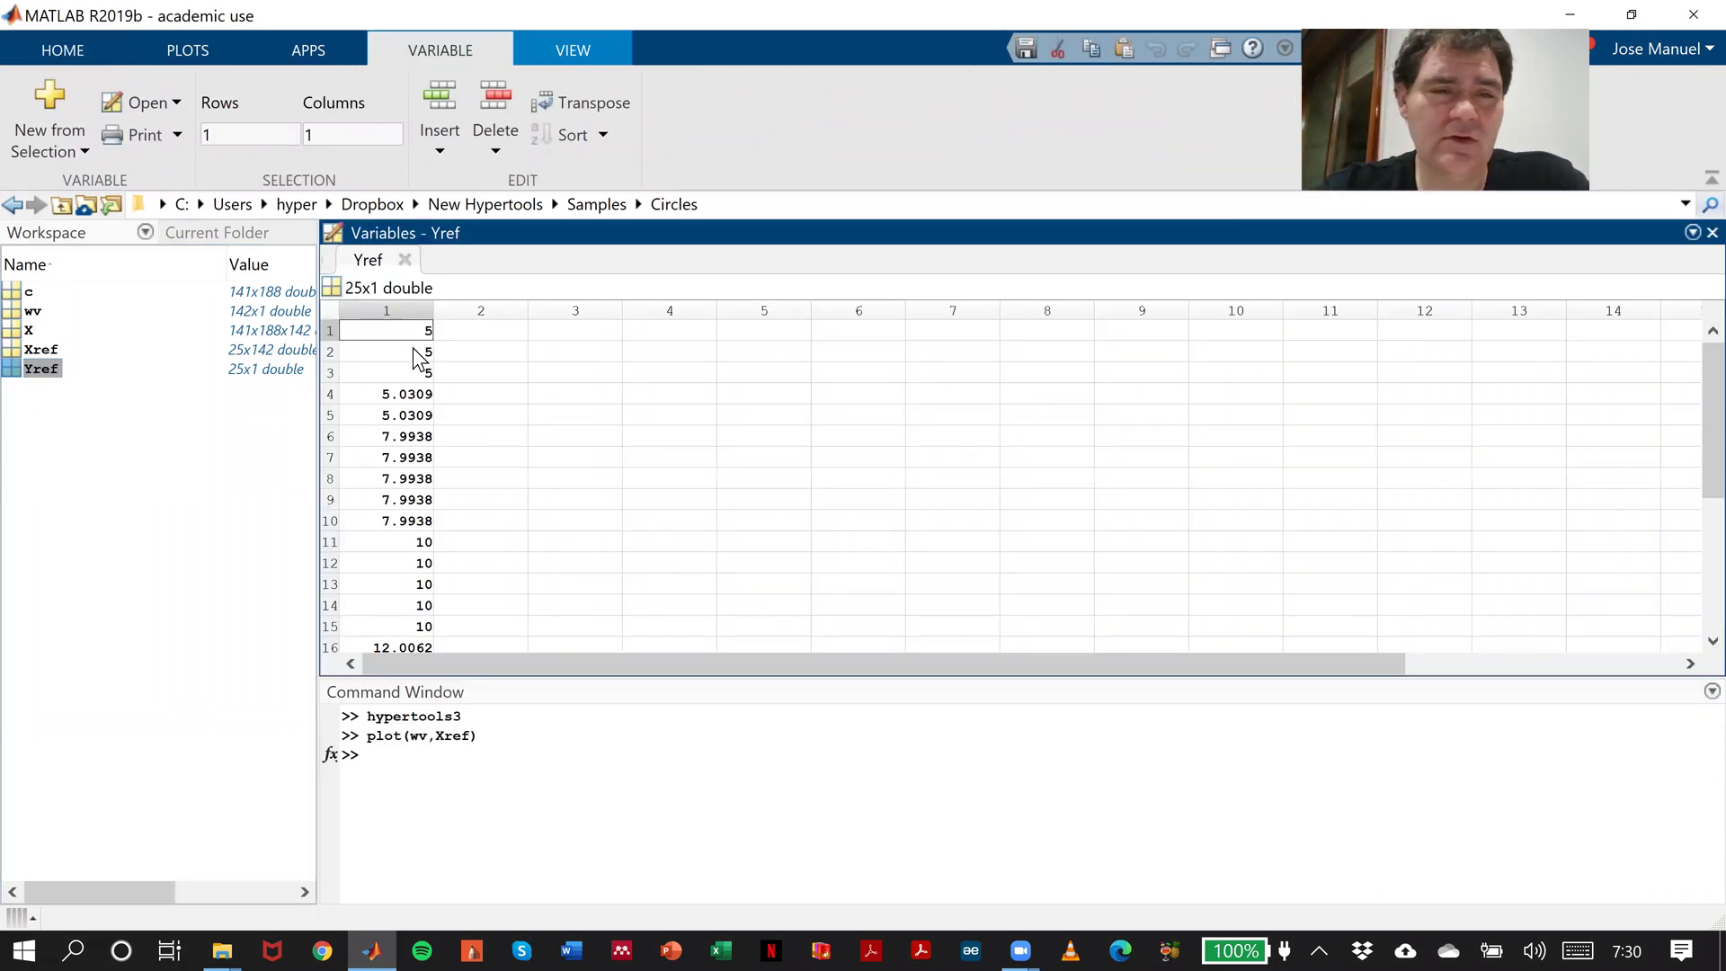
scroll(437, 501, "down", 7)
scroll(432, 400, "up", 1)
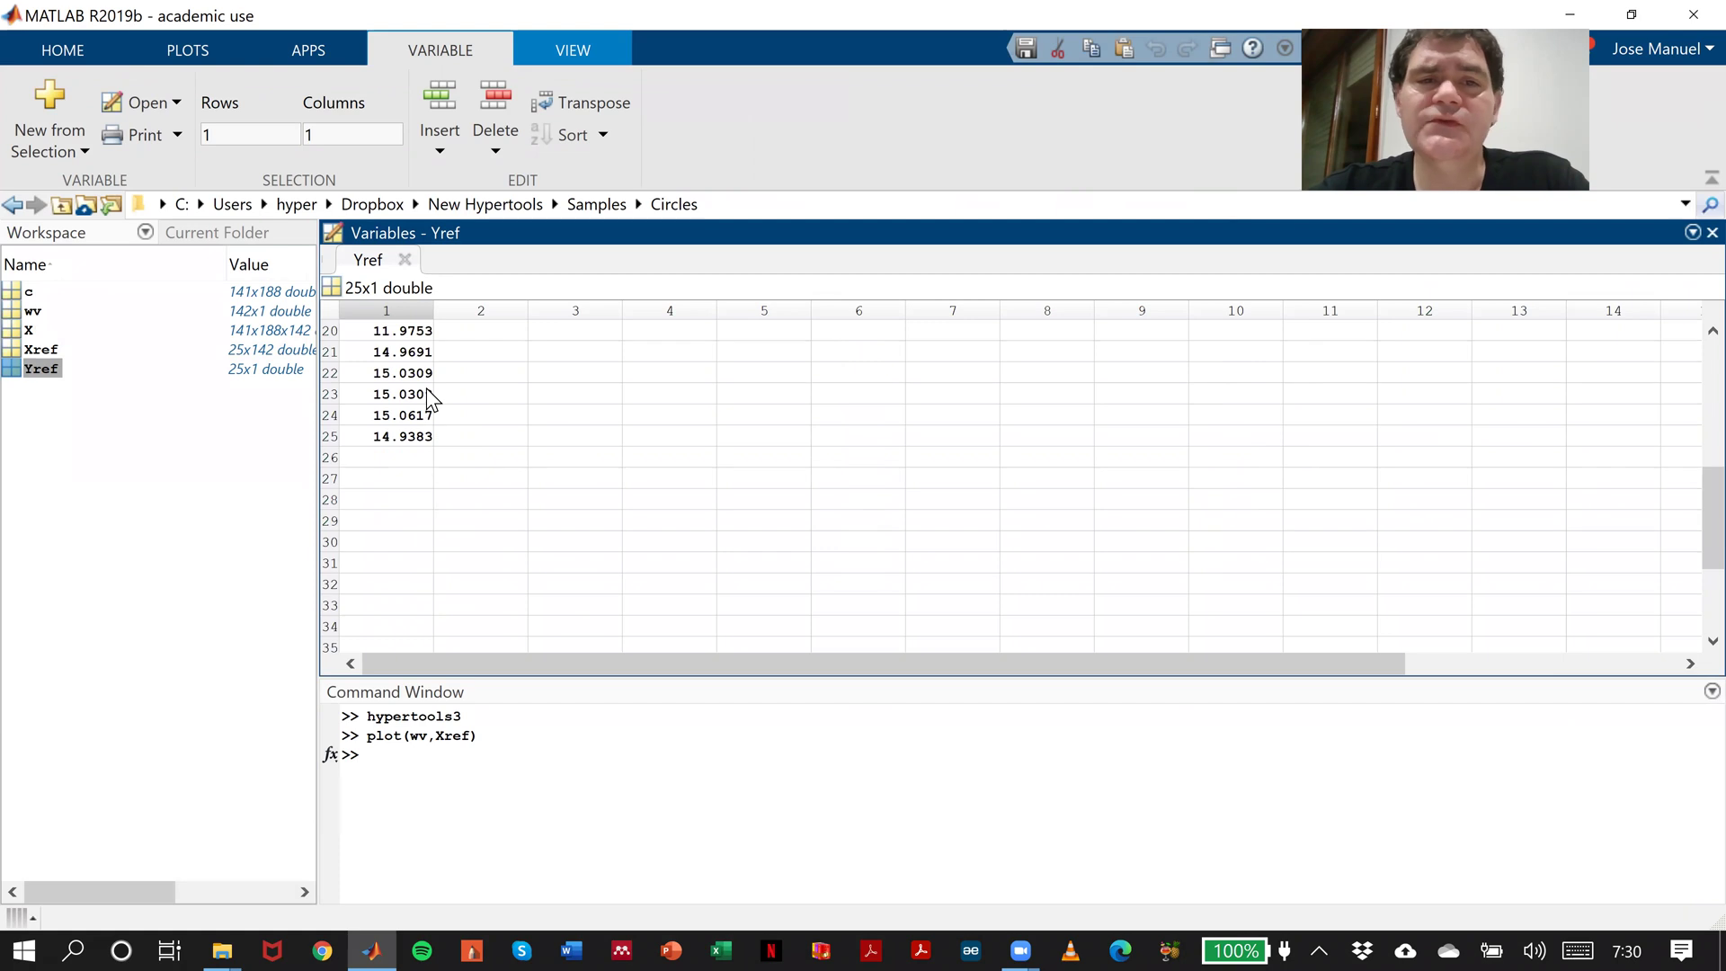
left_click(405, 260)
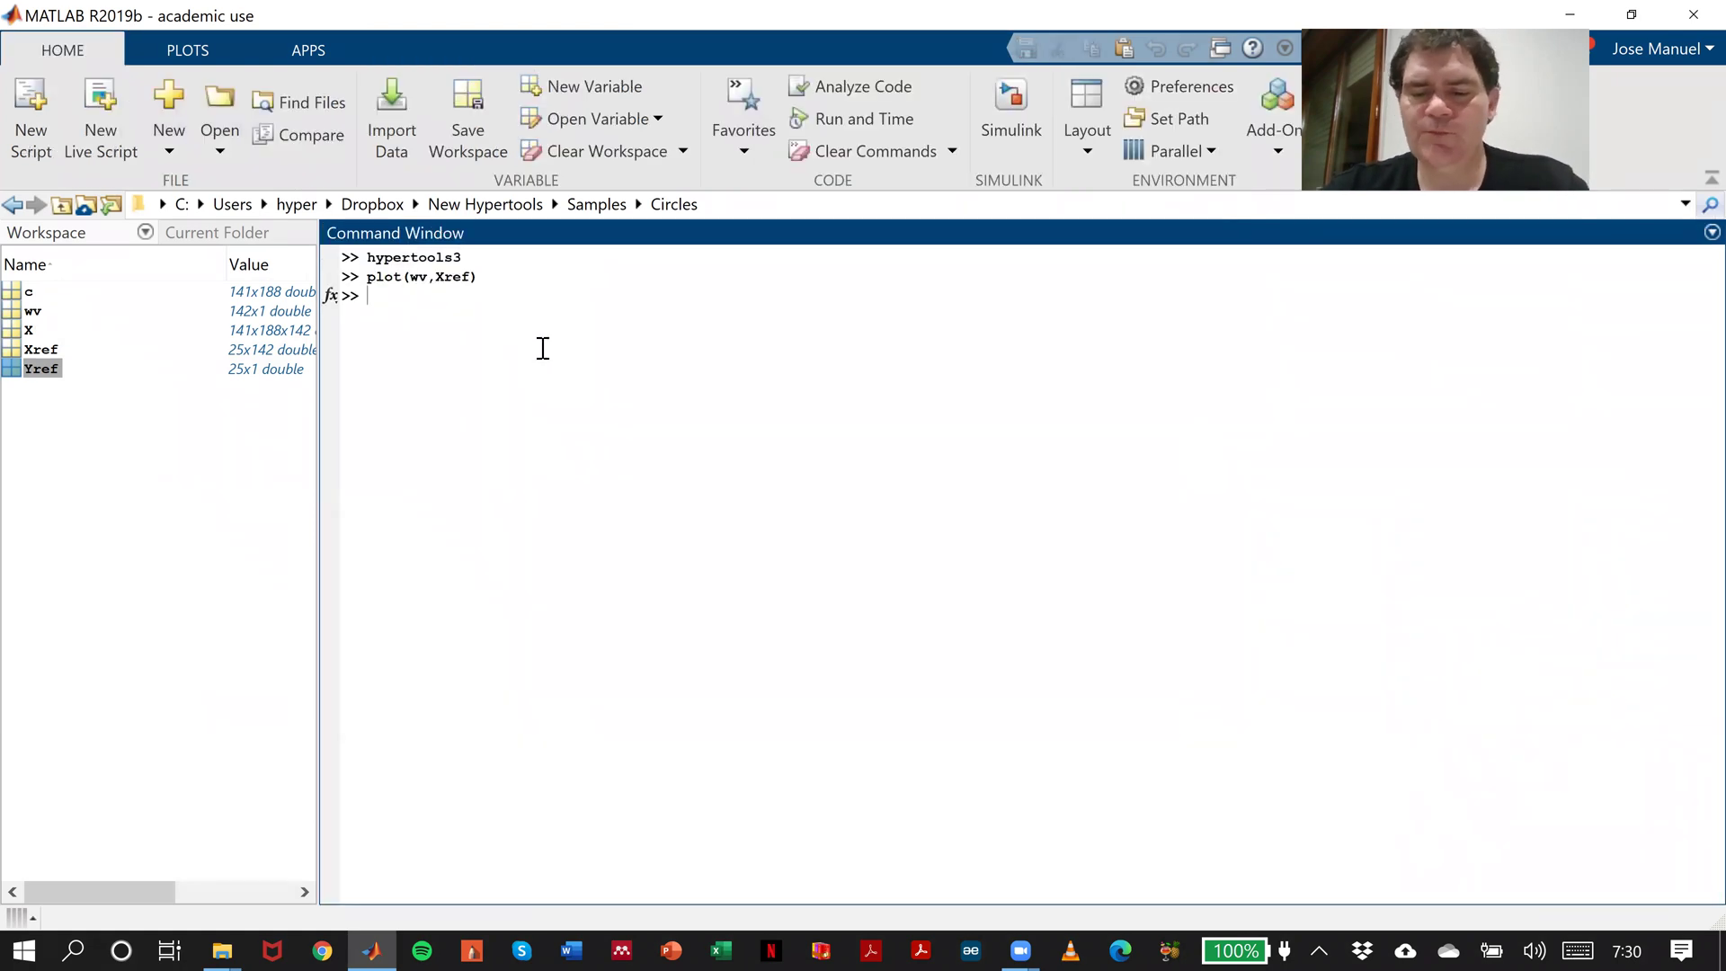
Relaunch hypertools3 and load Xref as the X matrix for linear regression.
type("hypertools3")
key("Return")
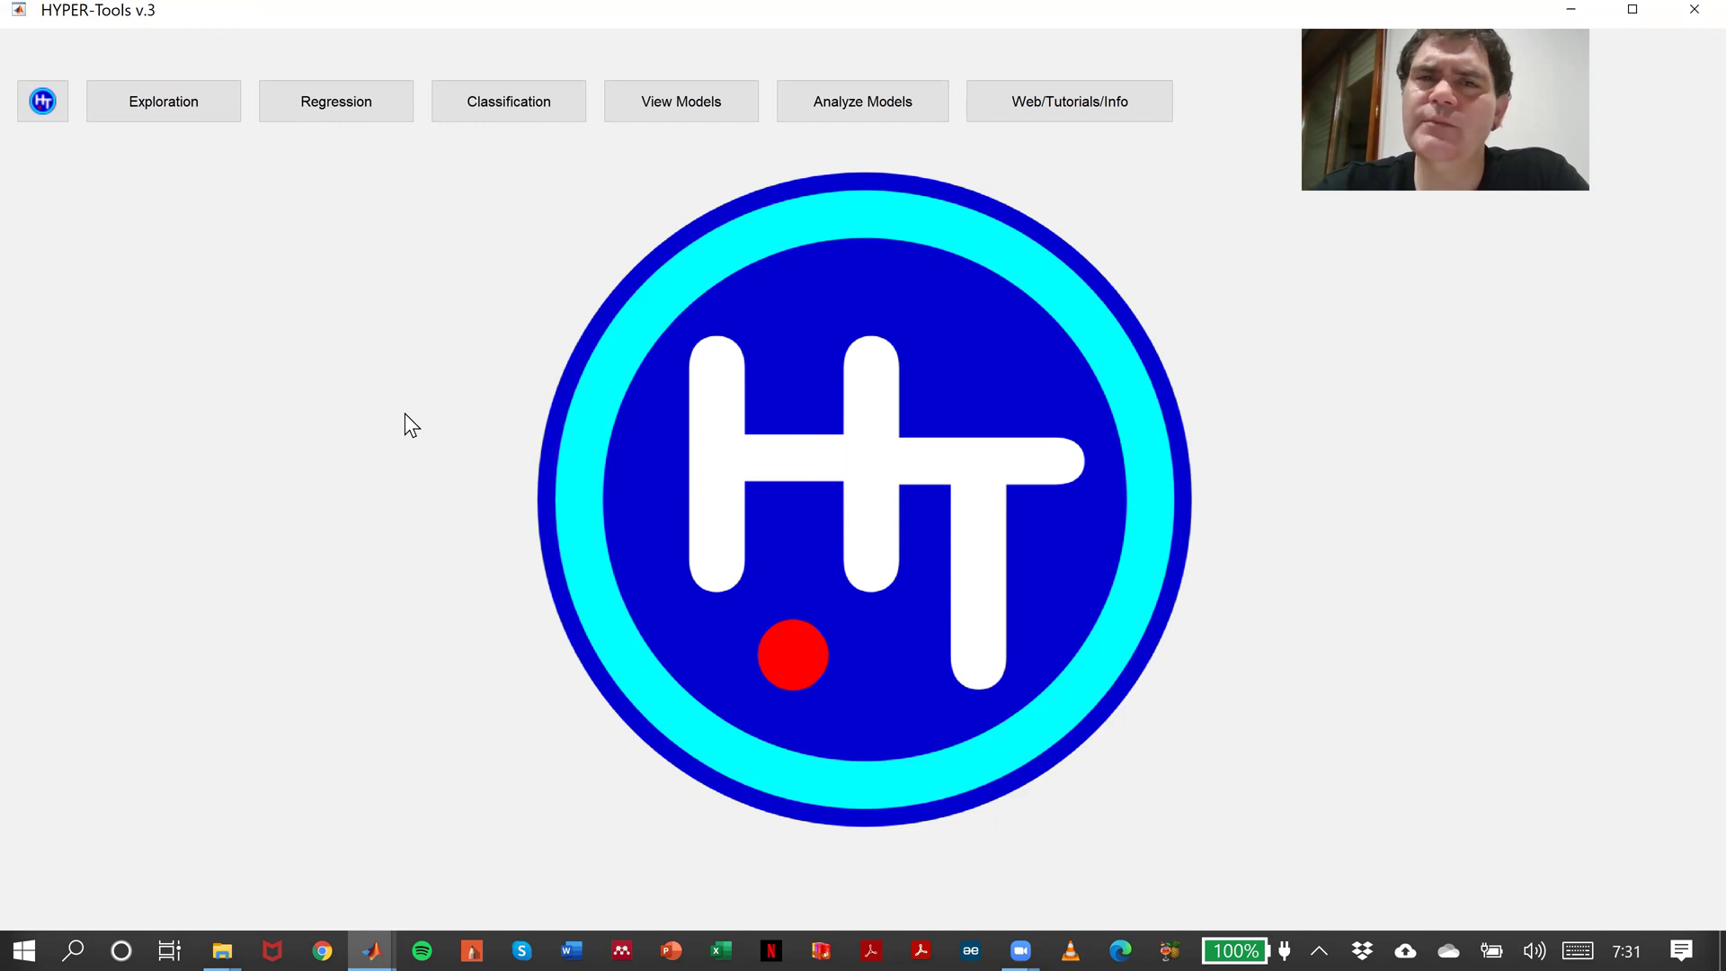
left_click(398, 105)
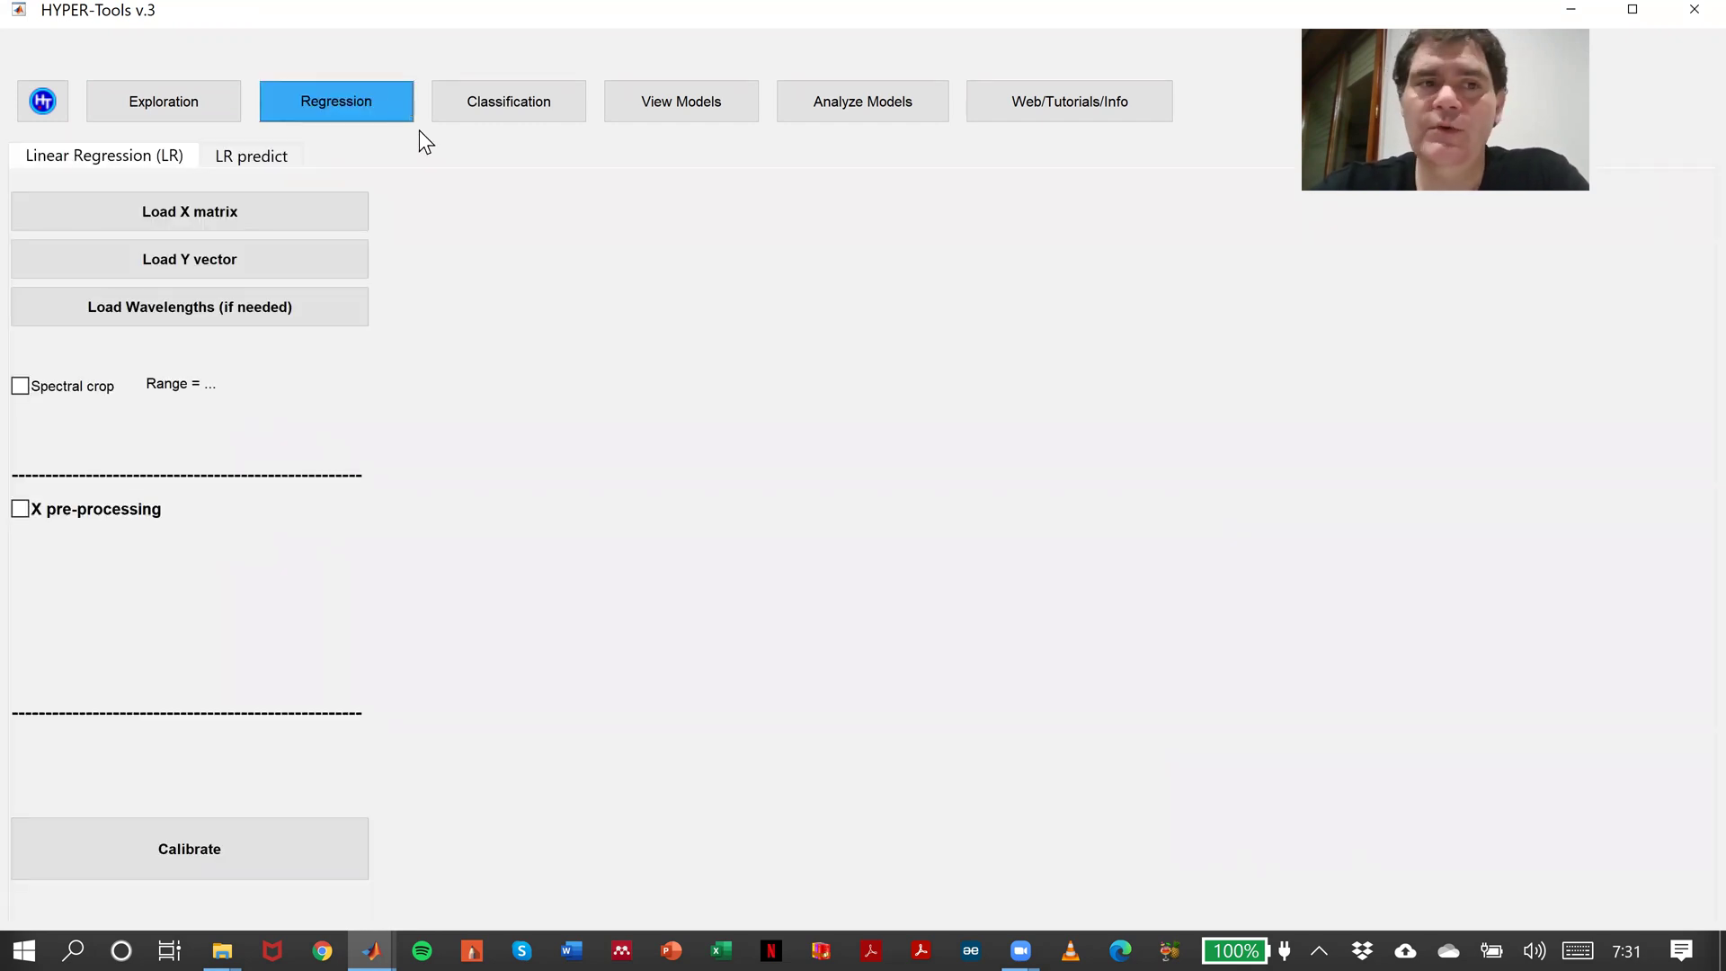
left_click(287, 211)
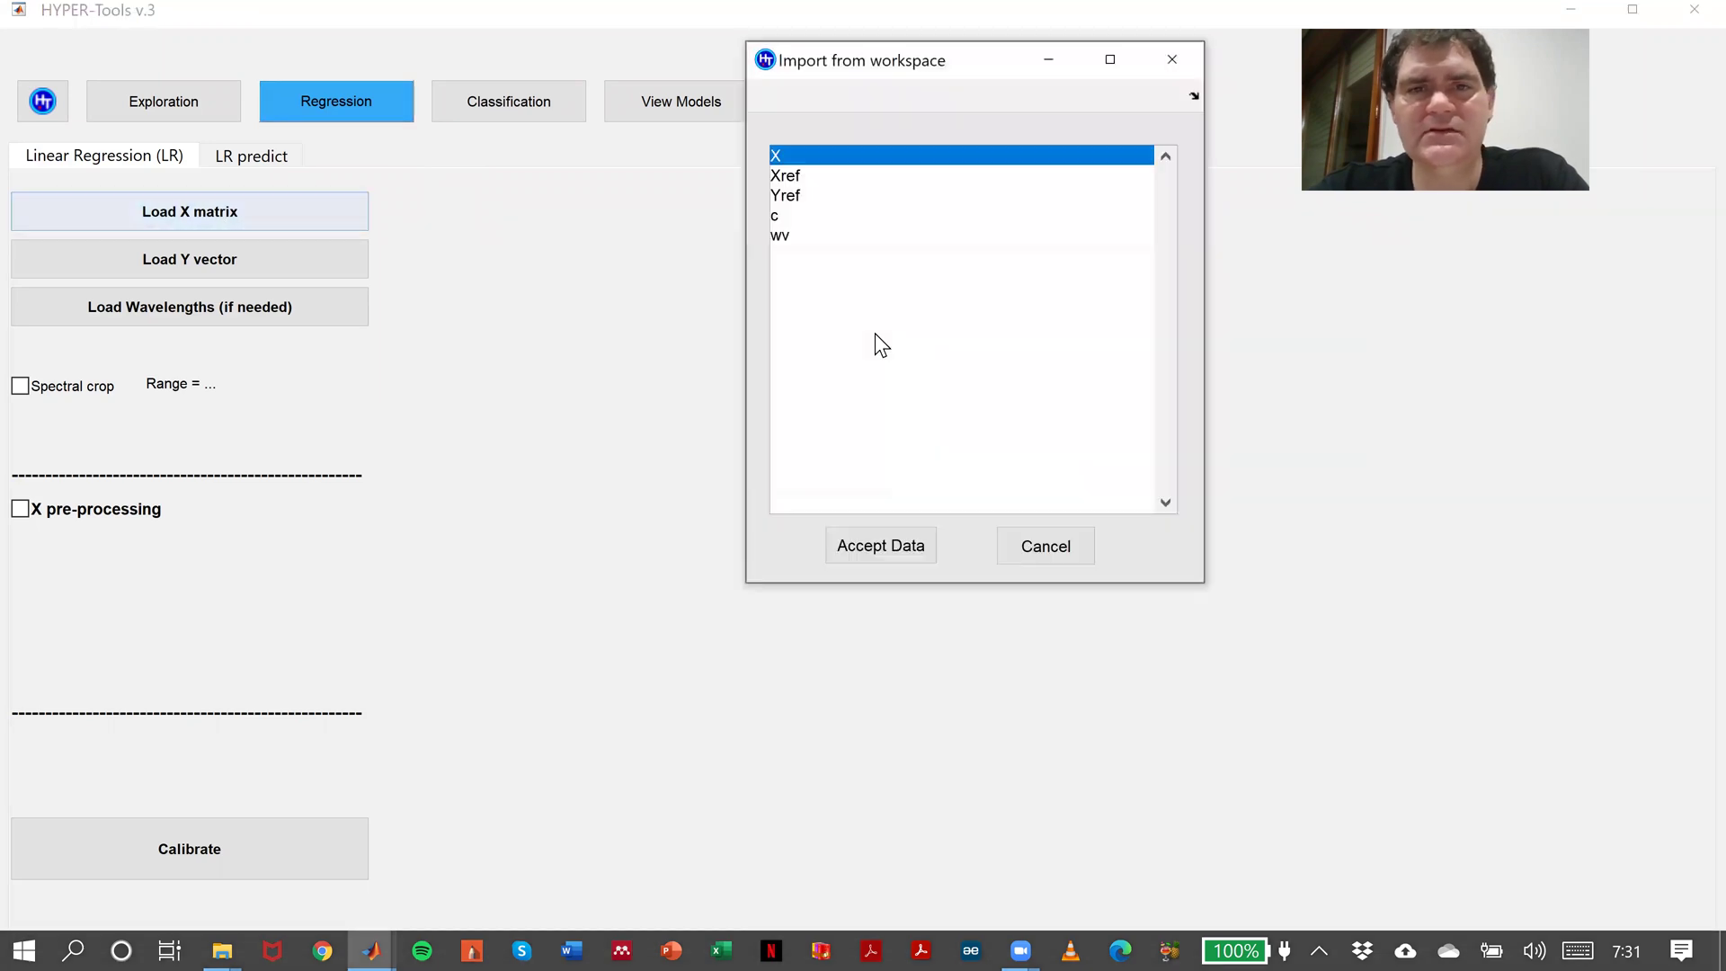
left_click(803, 178)
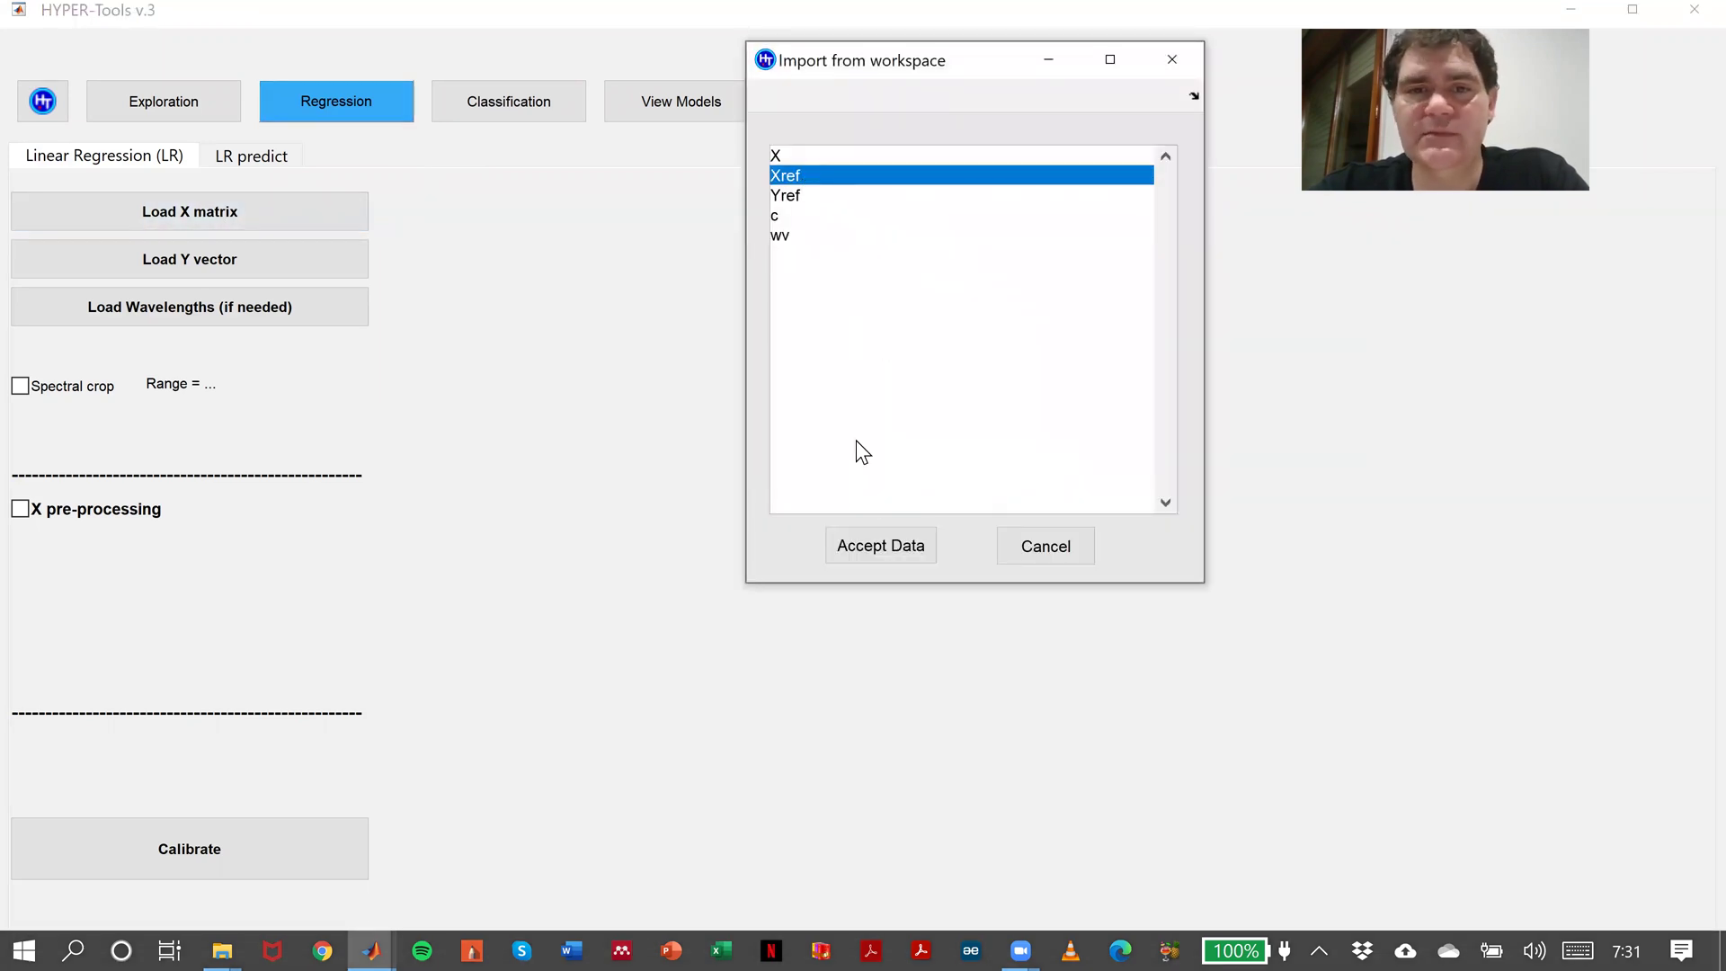
left_click(882, 543)
Load Yref as the Y vector and wv as the wavelengths for the regression.
left_click(294, 261)
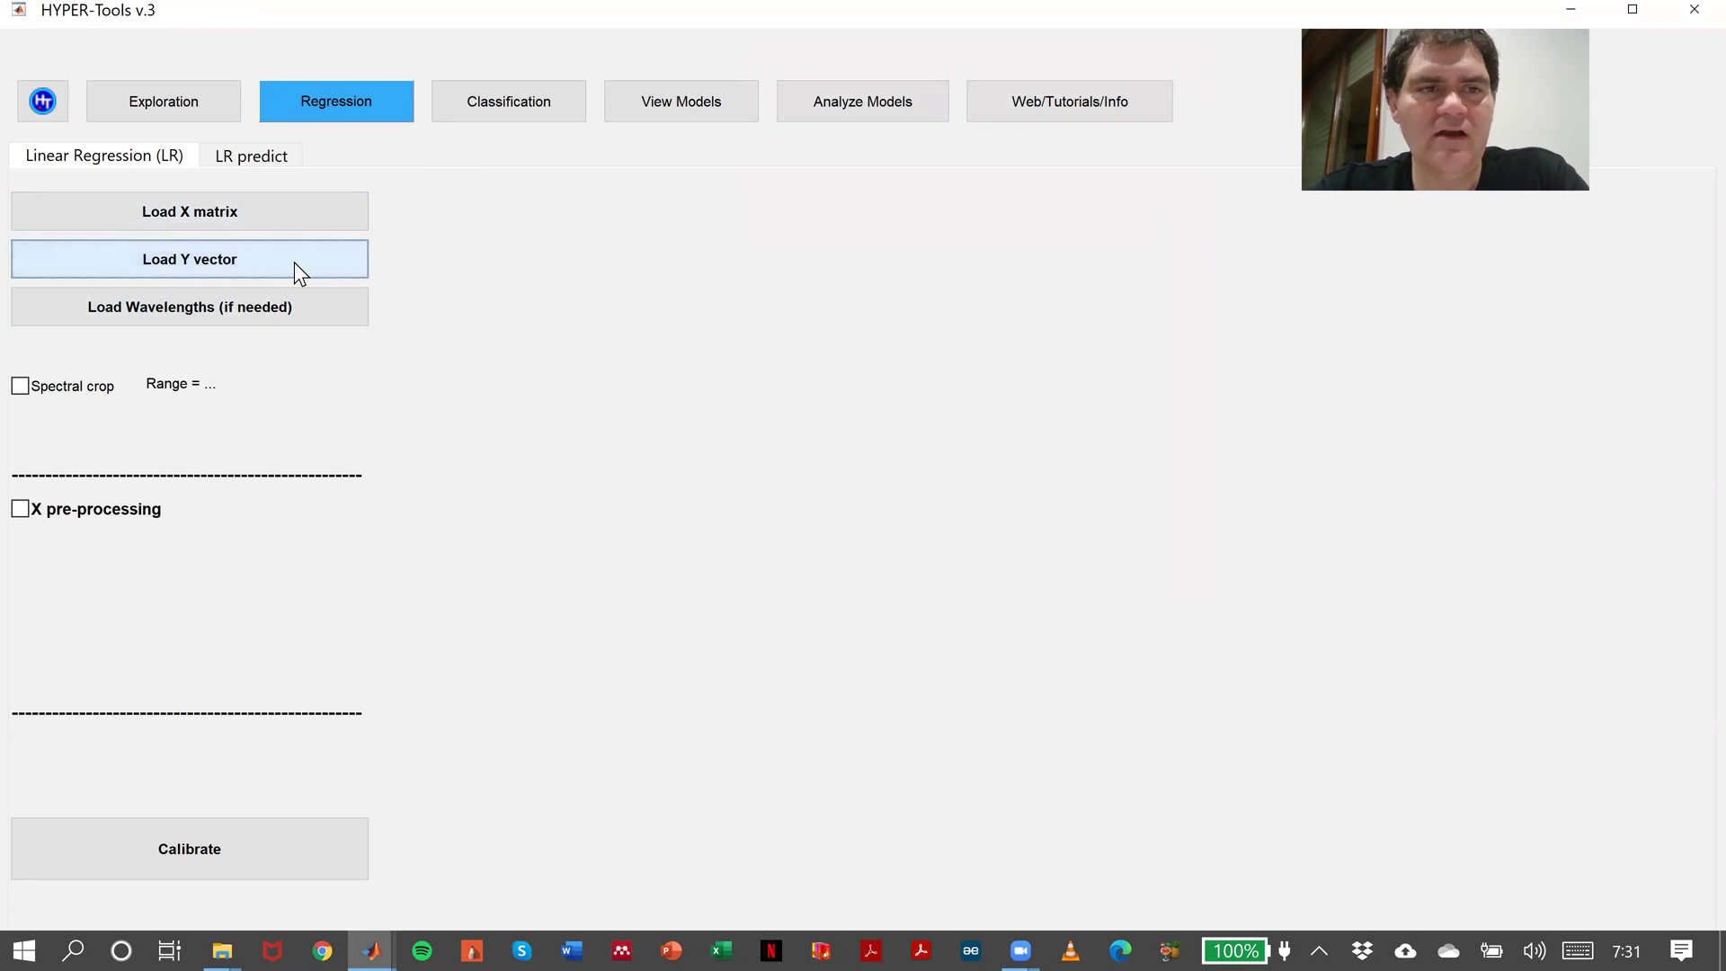
left_click(795, 195)
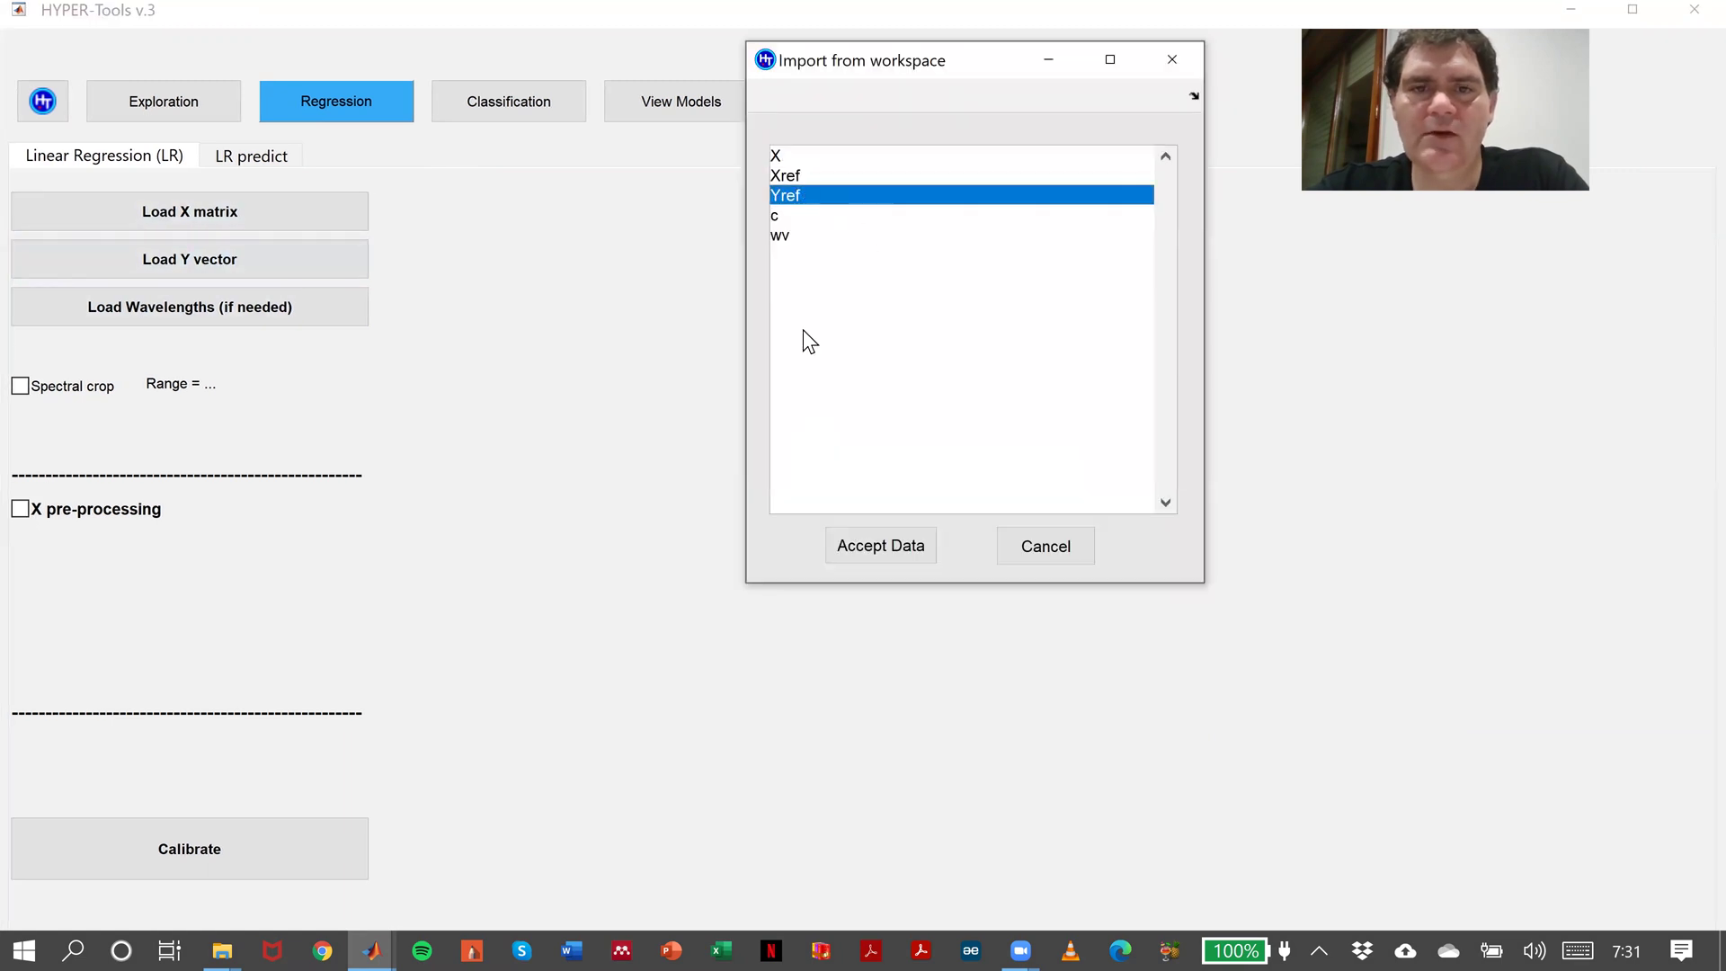
left_click(887, 543)
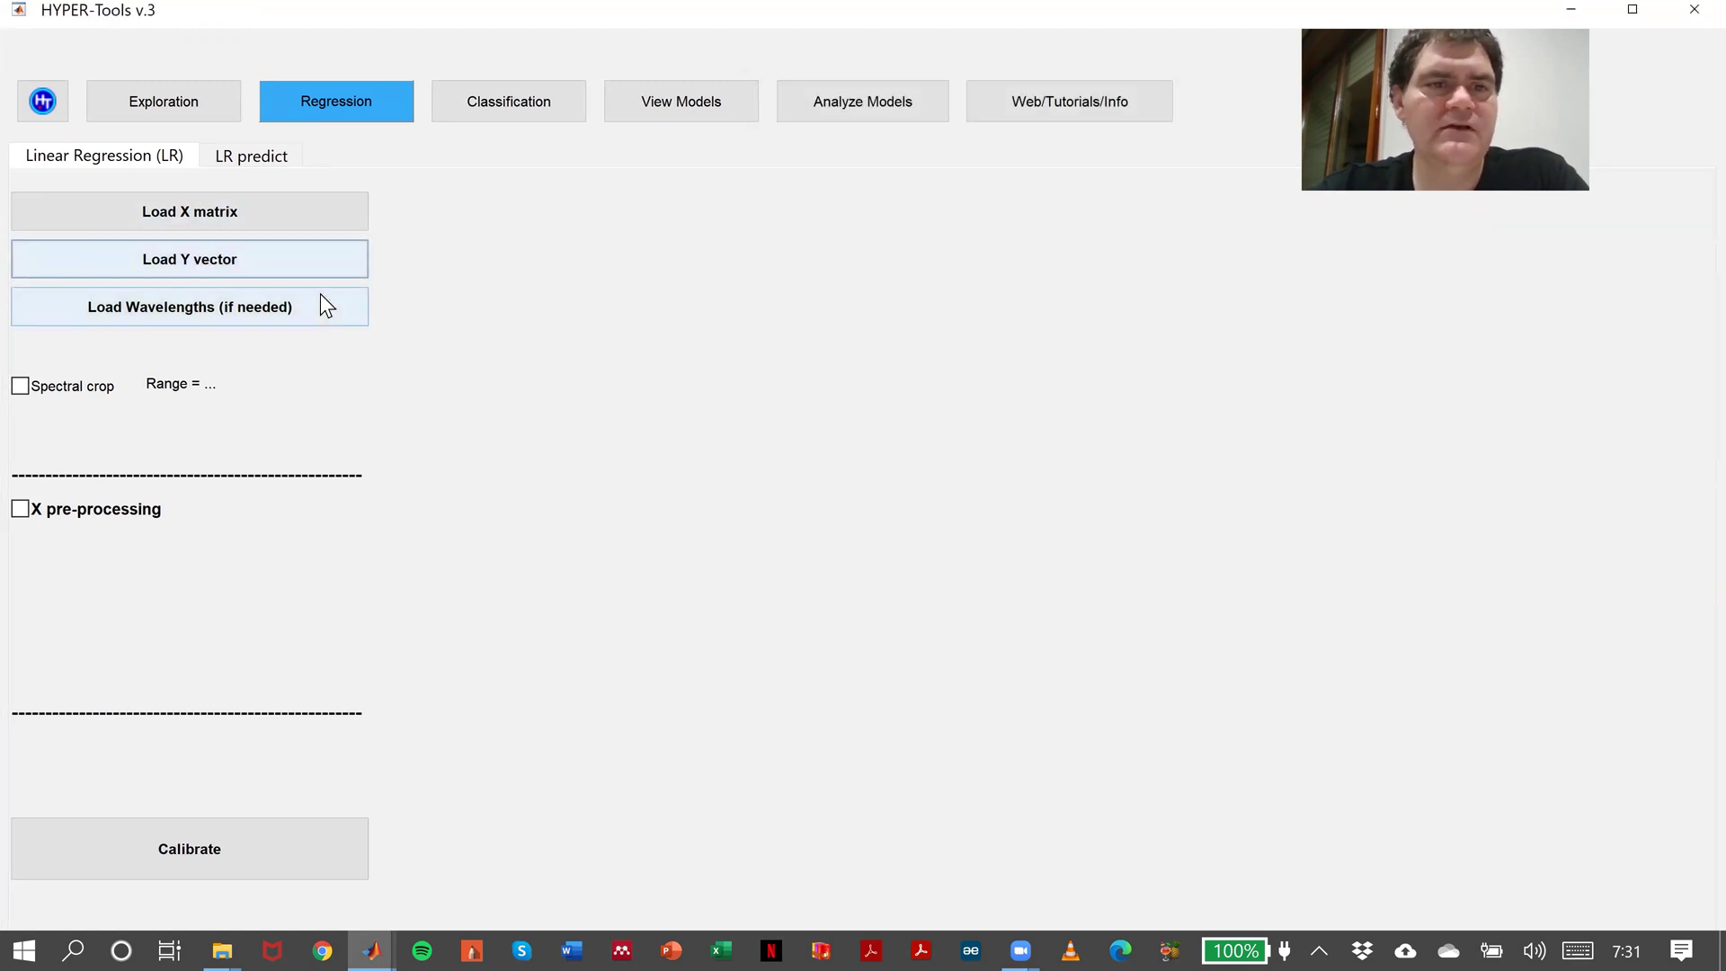
left_click(320, 302)
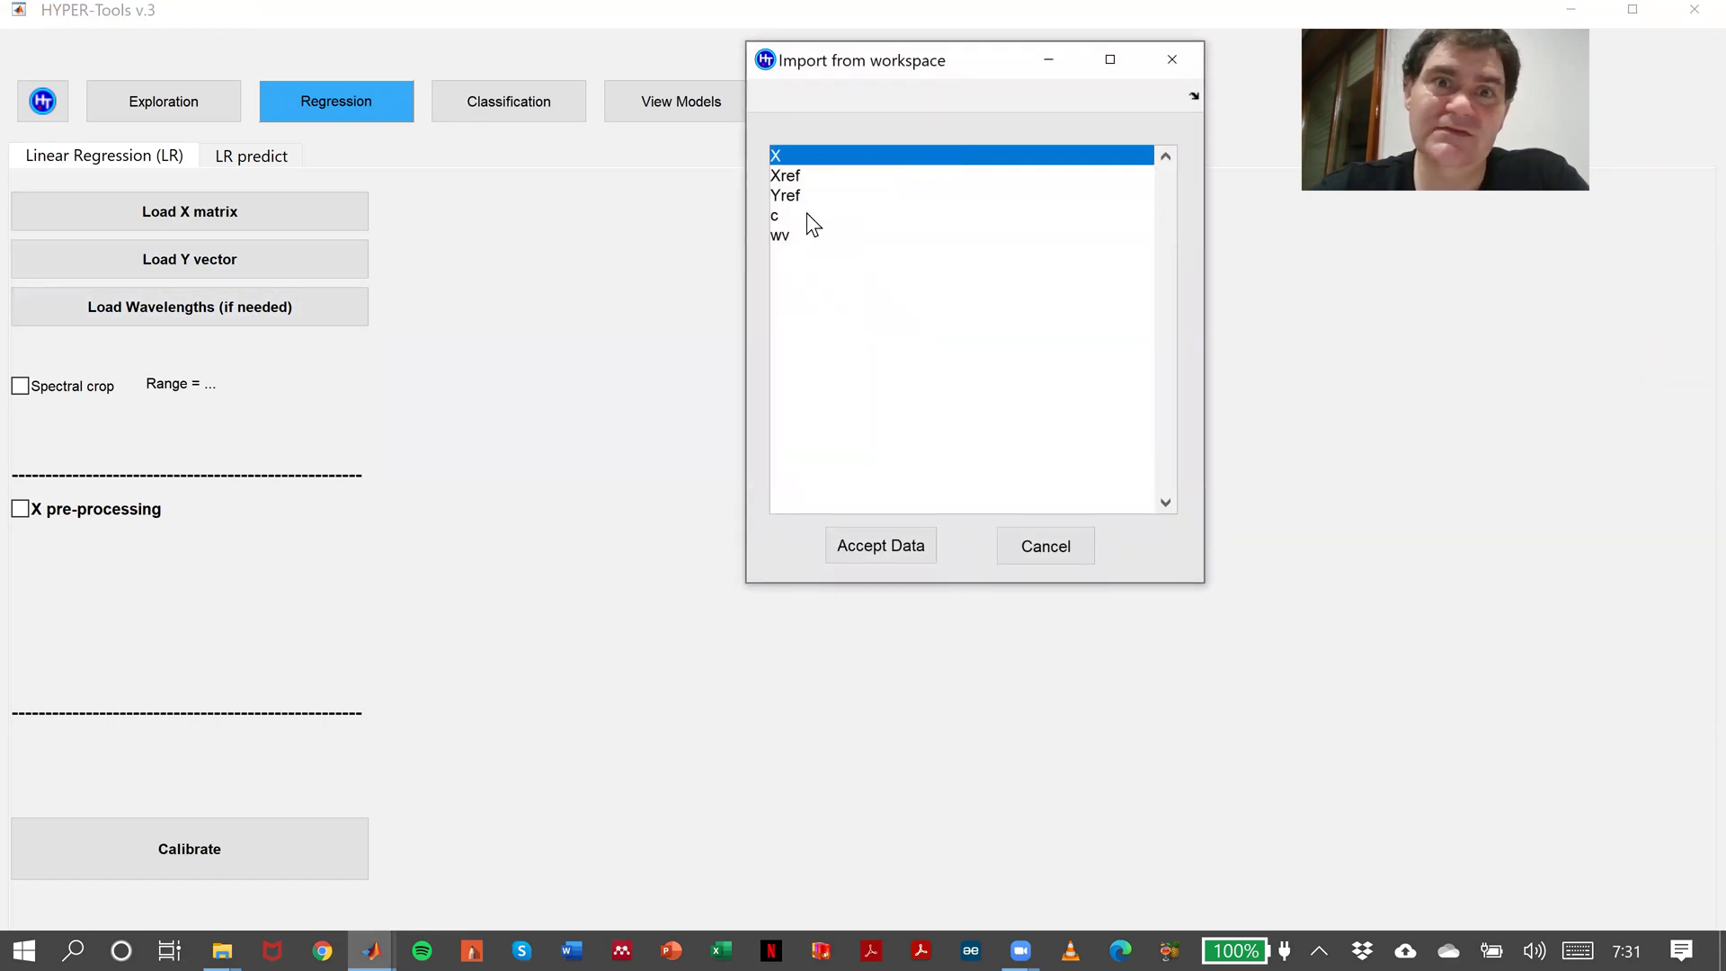
left_click(785, 236)
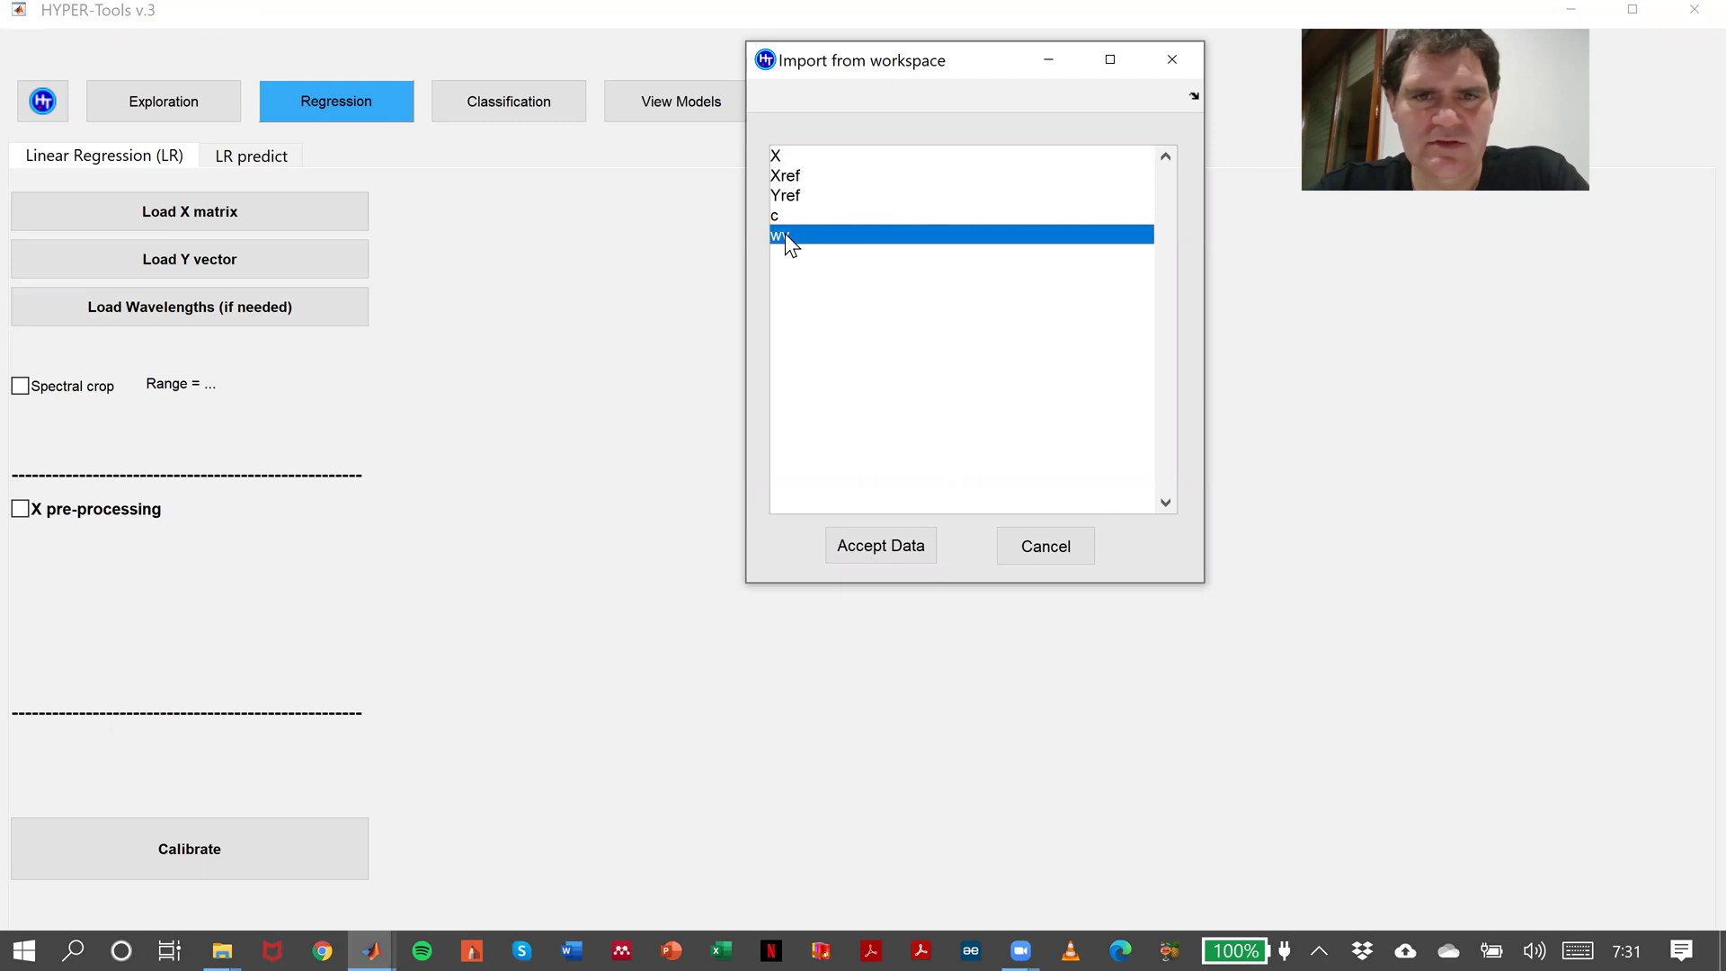
left_click(886, 542)
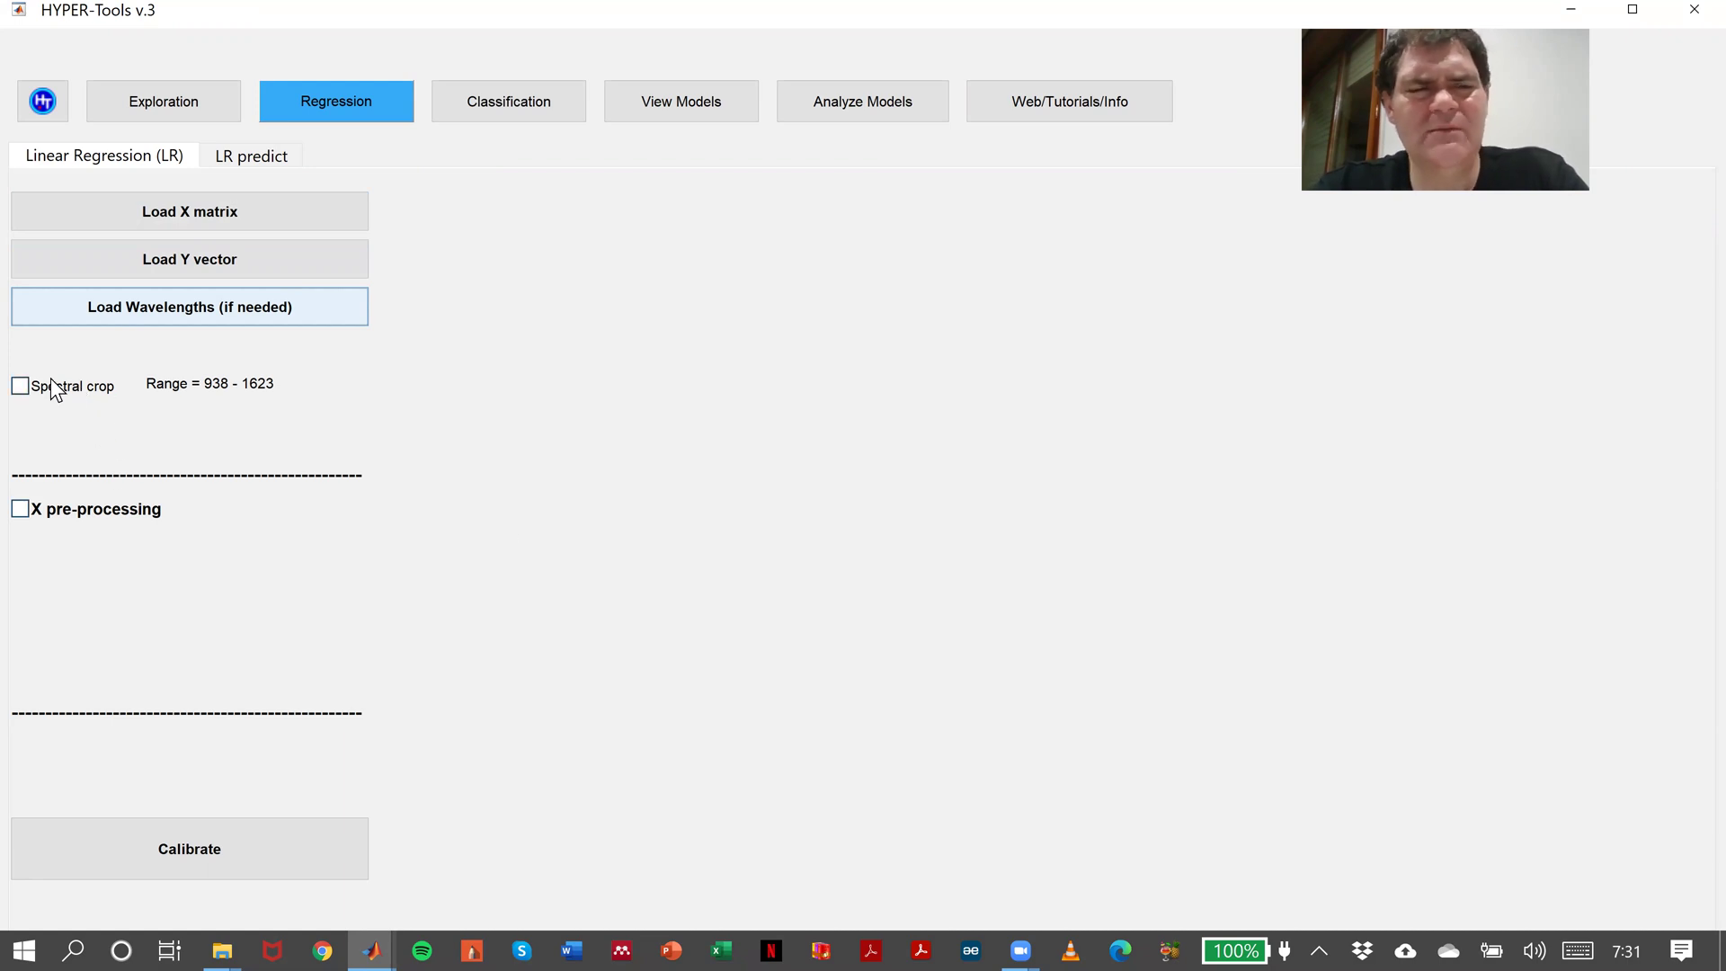
Enable X pre-processing and add Savitzky-Golay smoothing with window 7 and polynomial degree 2.
left_click(20, 510)
left_click(136, 545)
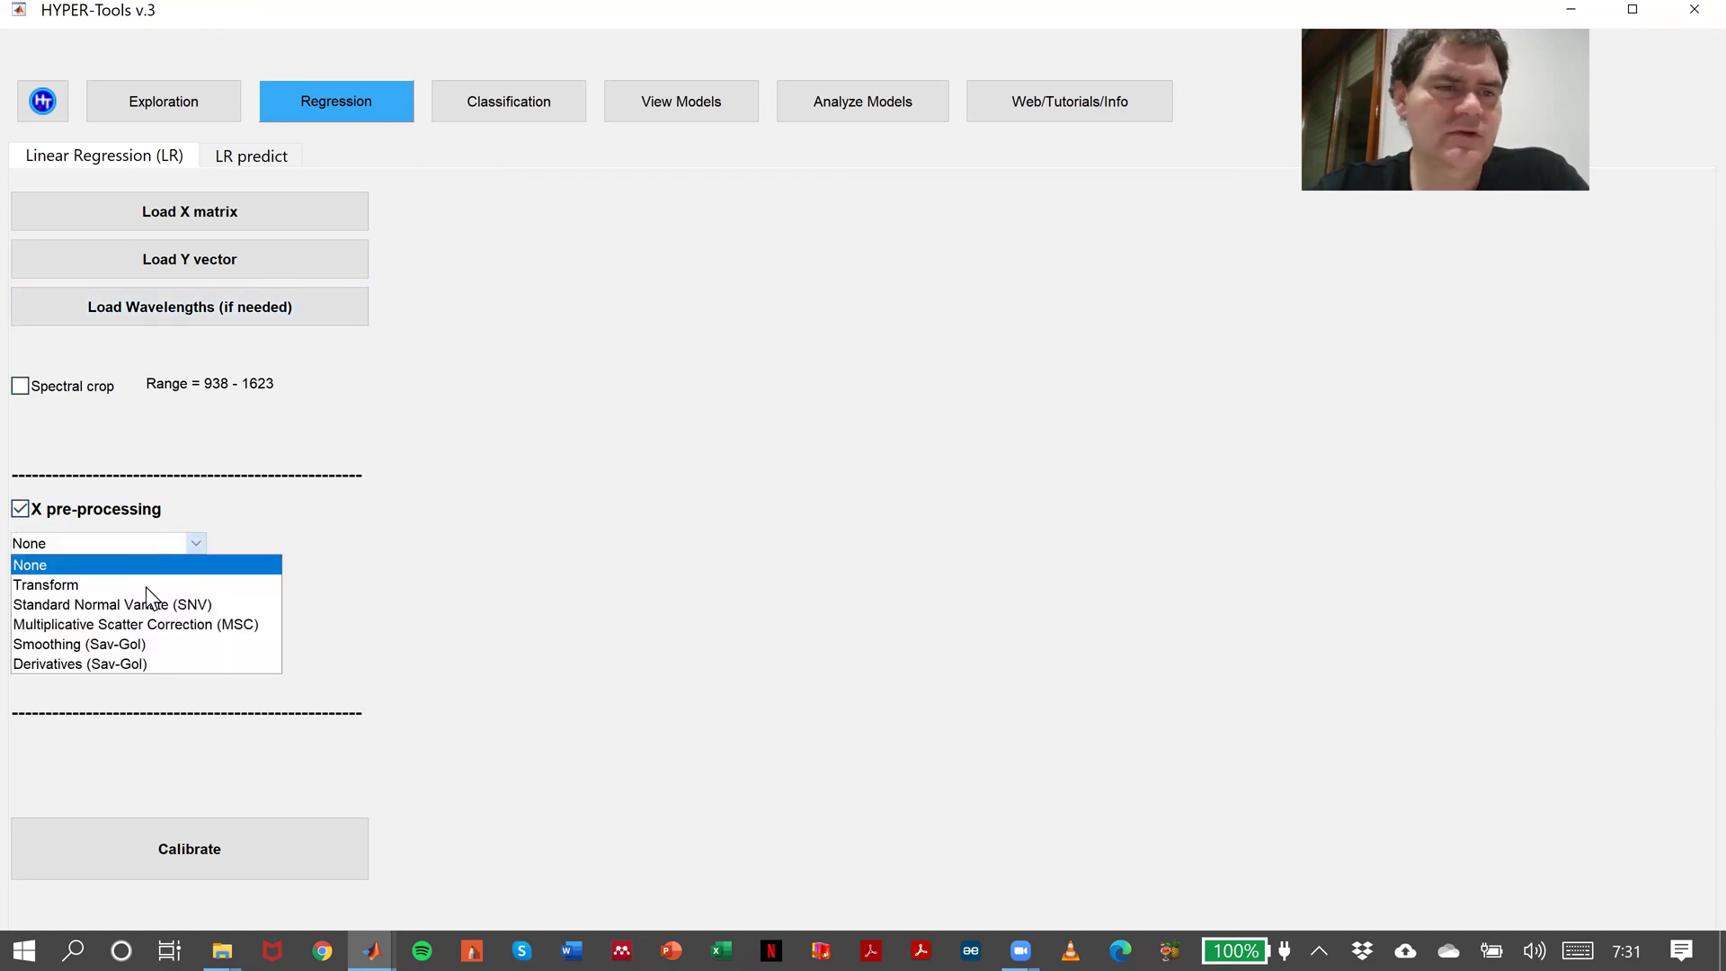
left_click(170, 645)
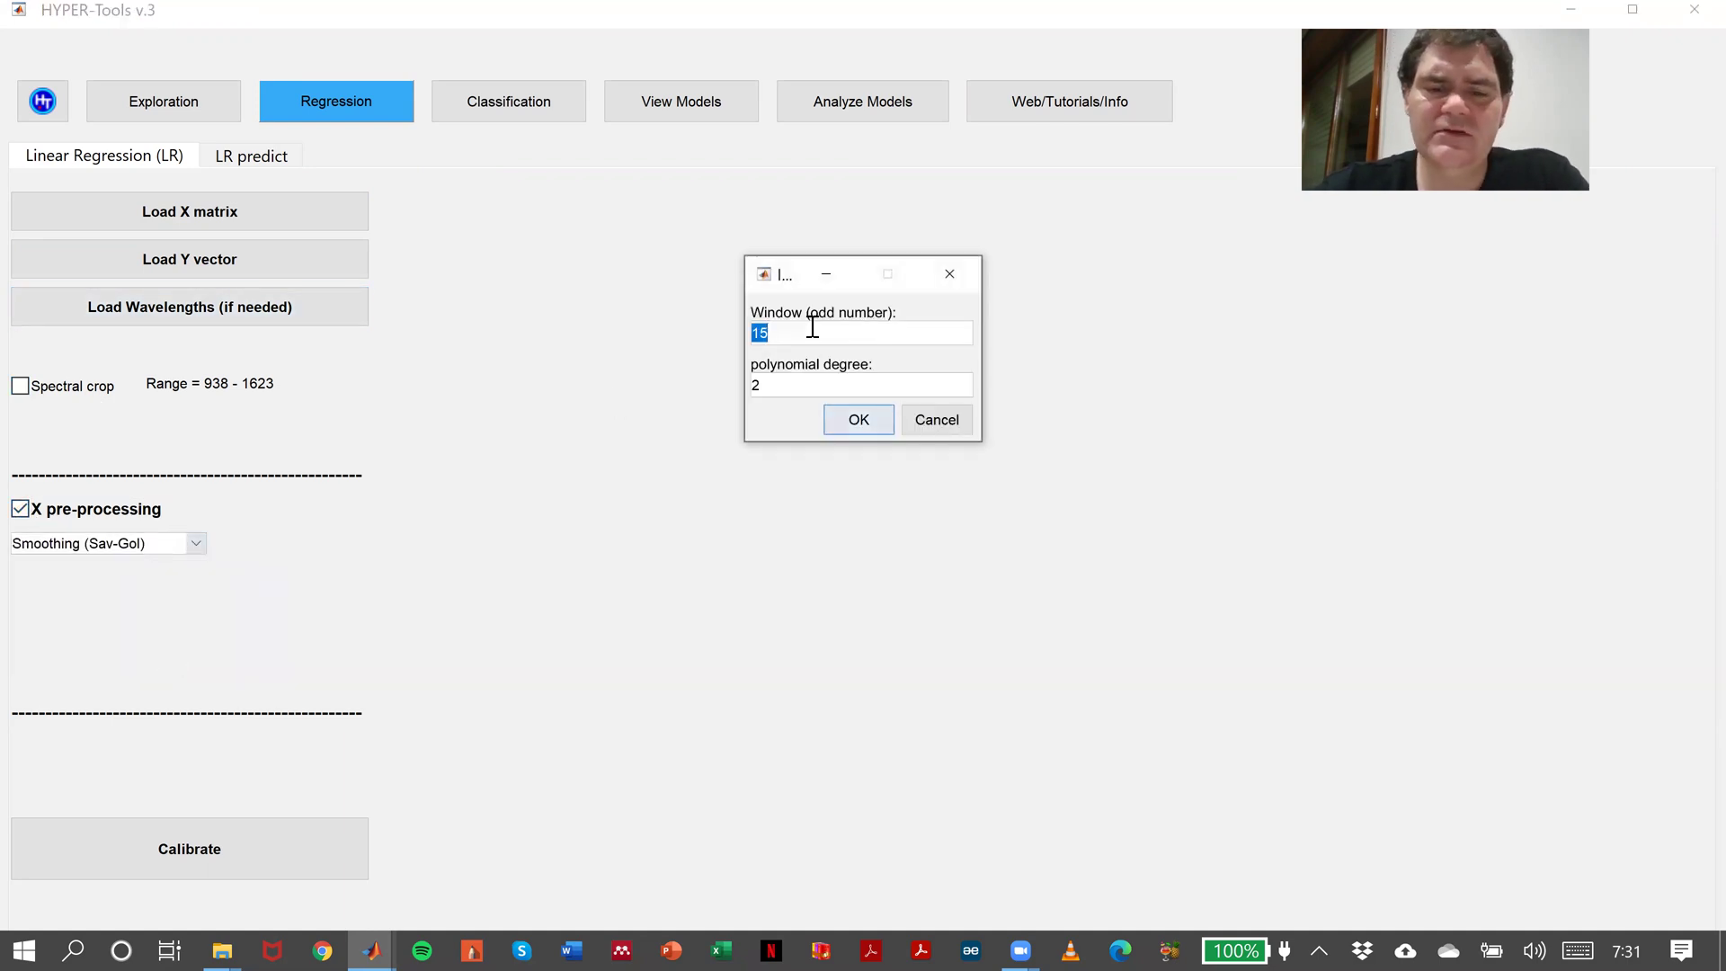
type("7")
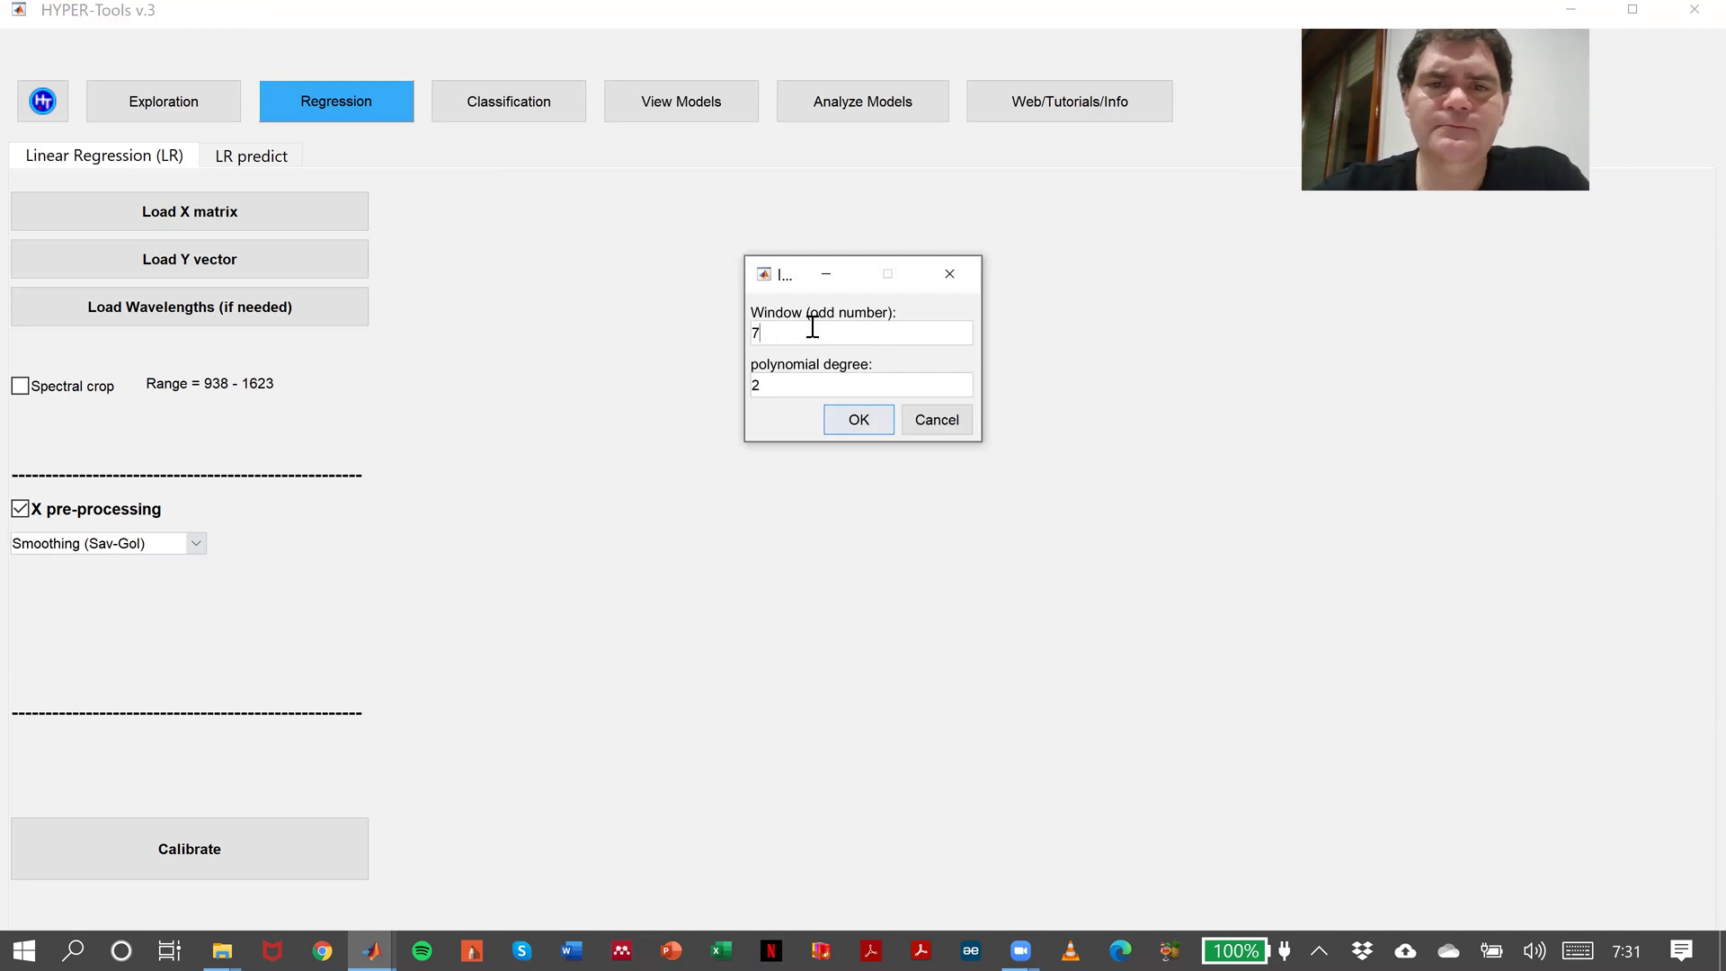
left_click(857, 428)
left_click(260, 550)
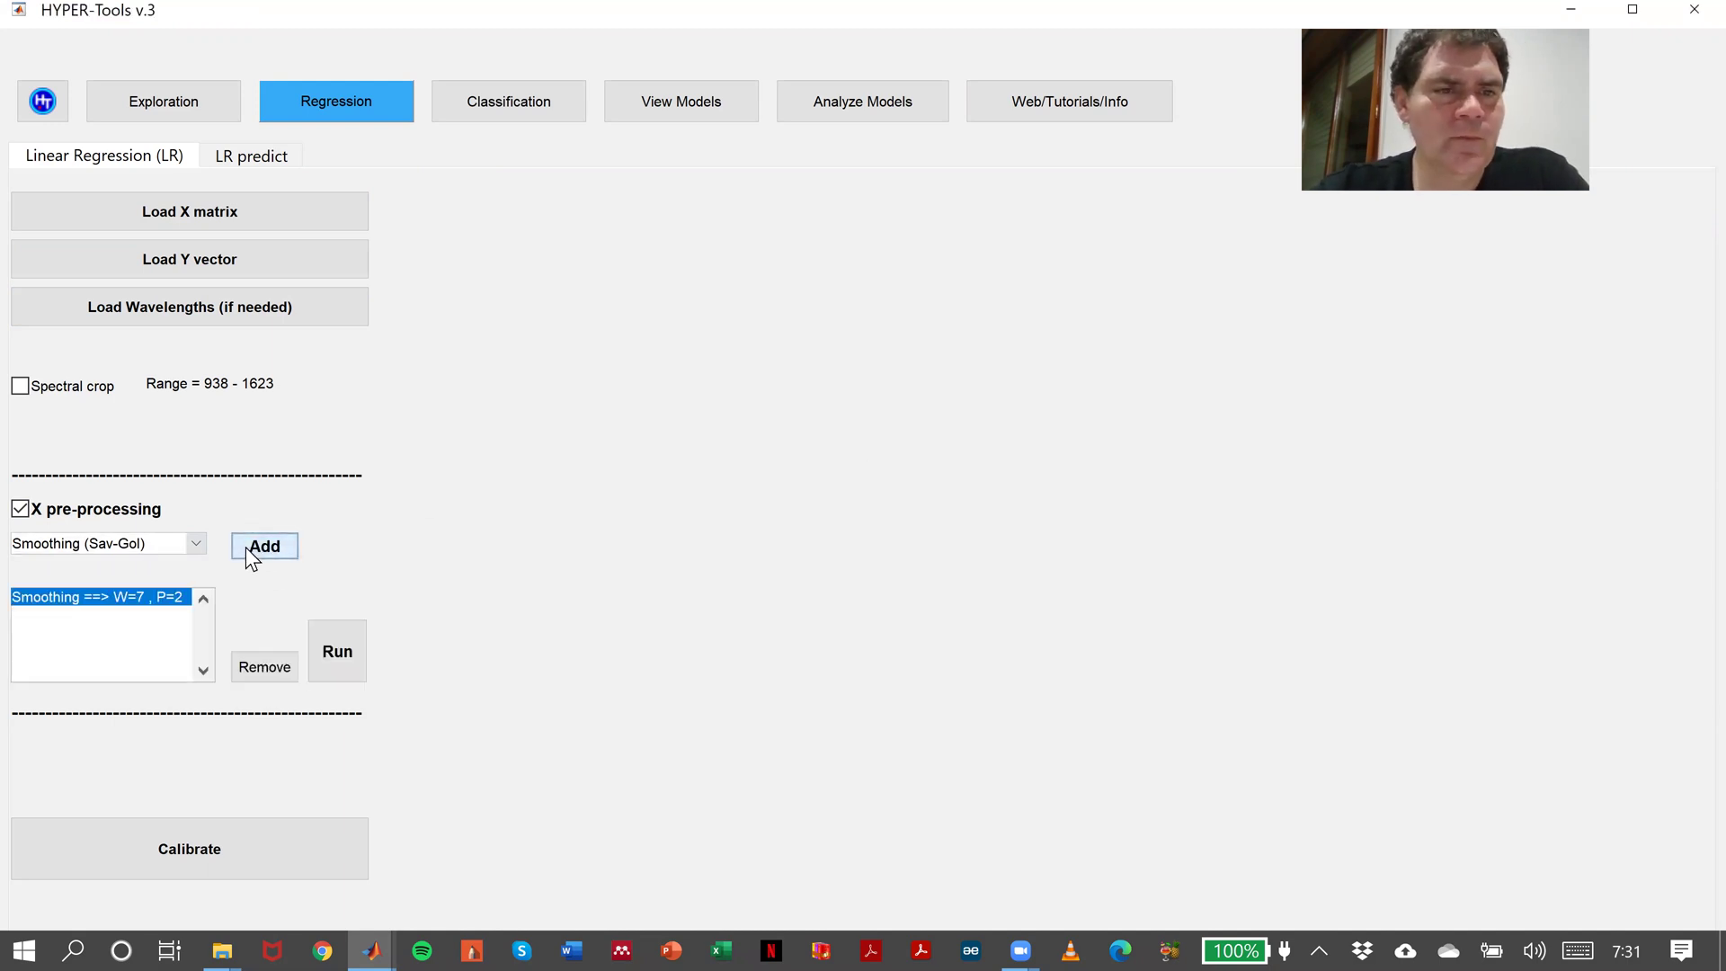
Add Standard Normal Variate after the smoothing and run the pre-processing on the spectra.
left_click(196, 544)
left_click(176, 603)
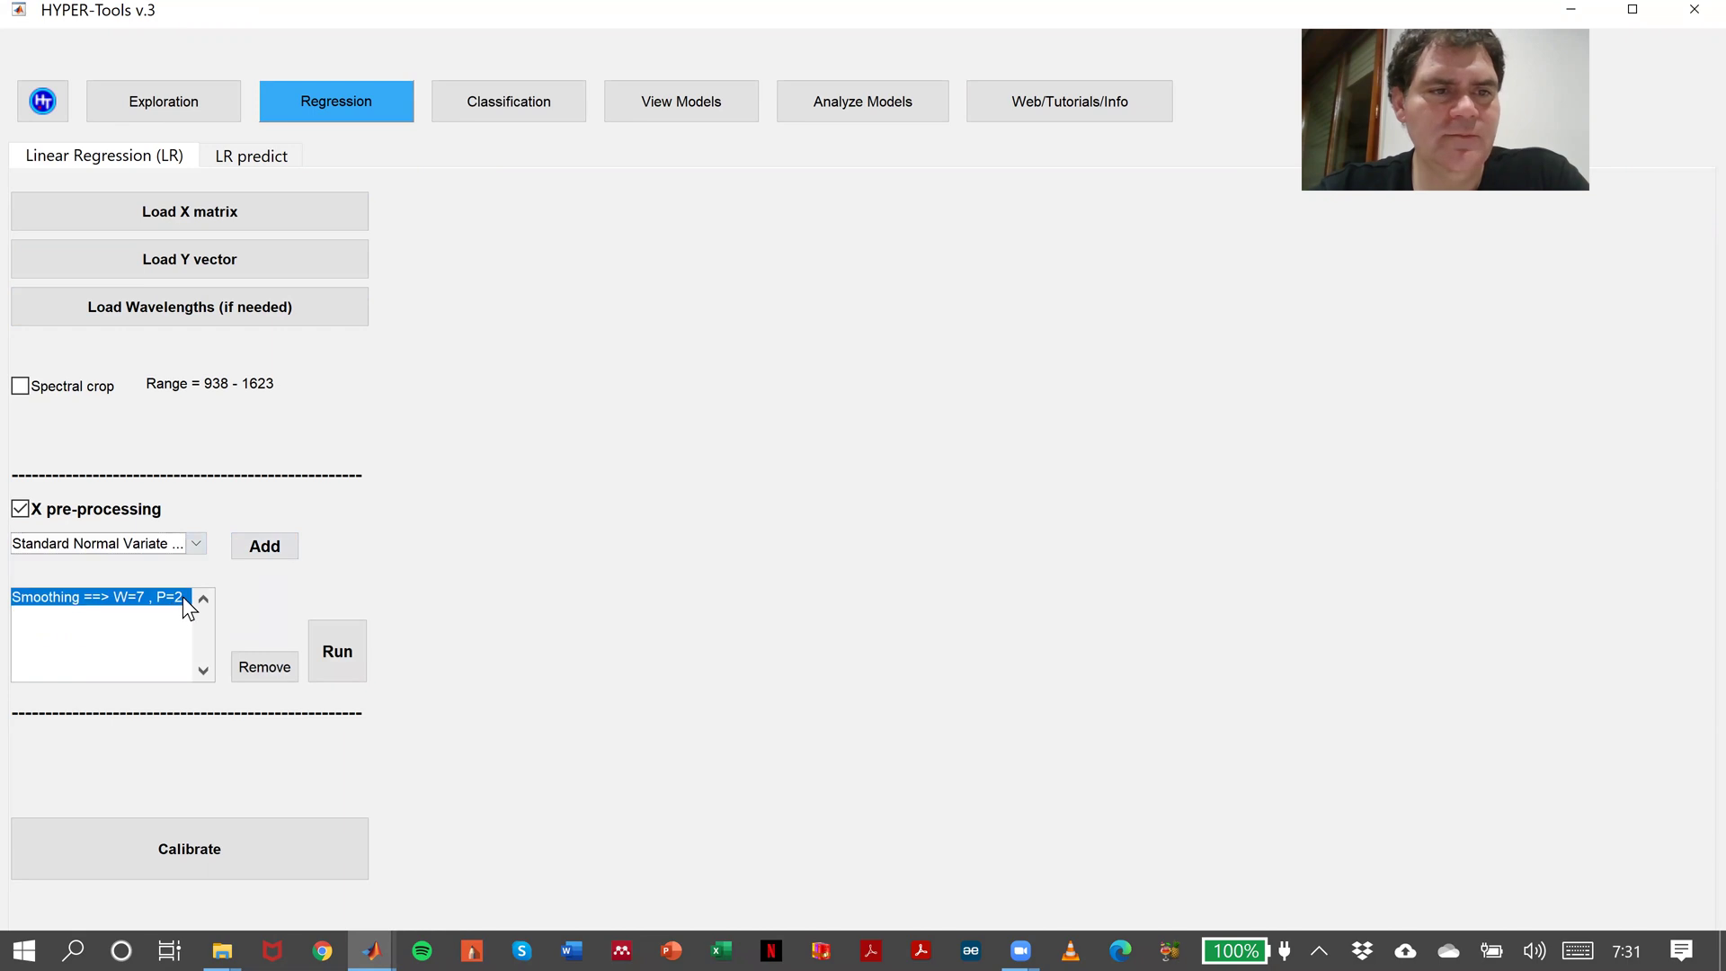
left_click(268, 547)
left_click(348, 658)
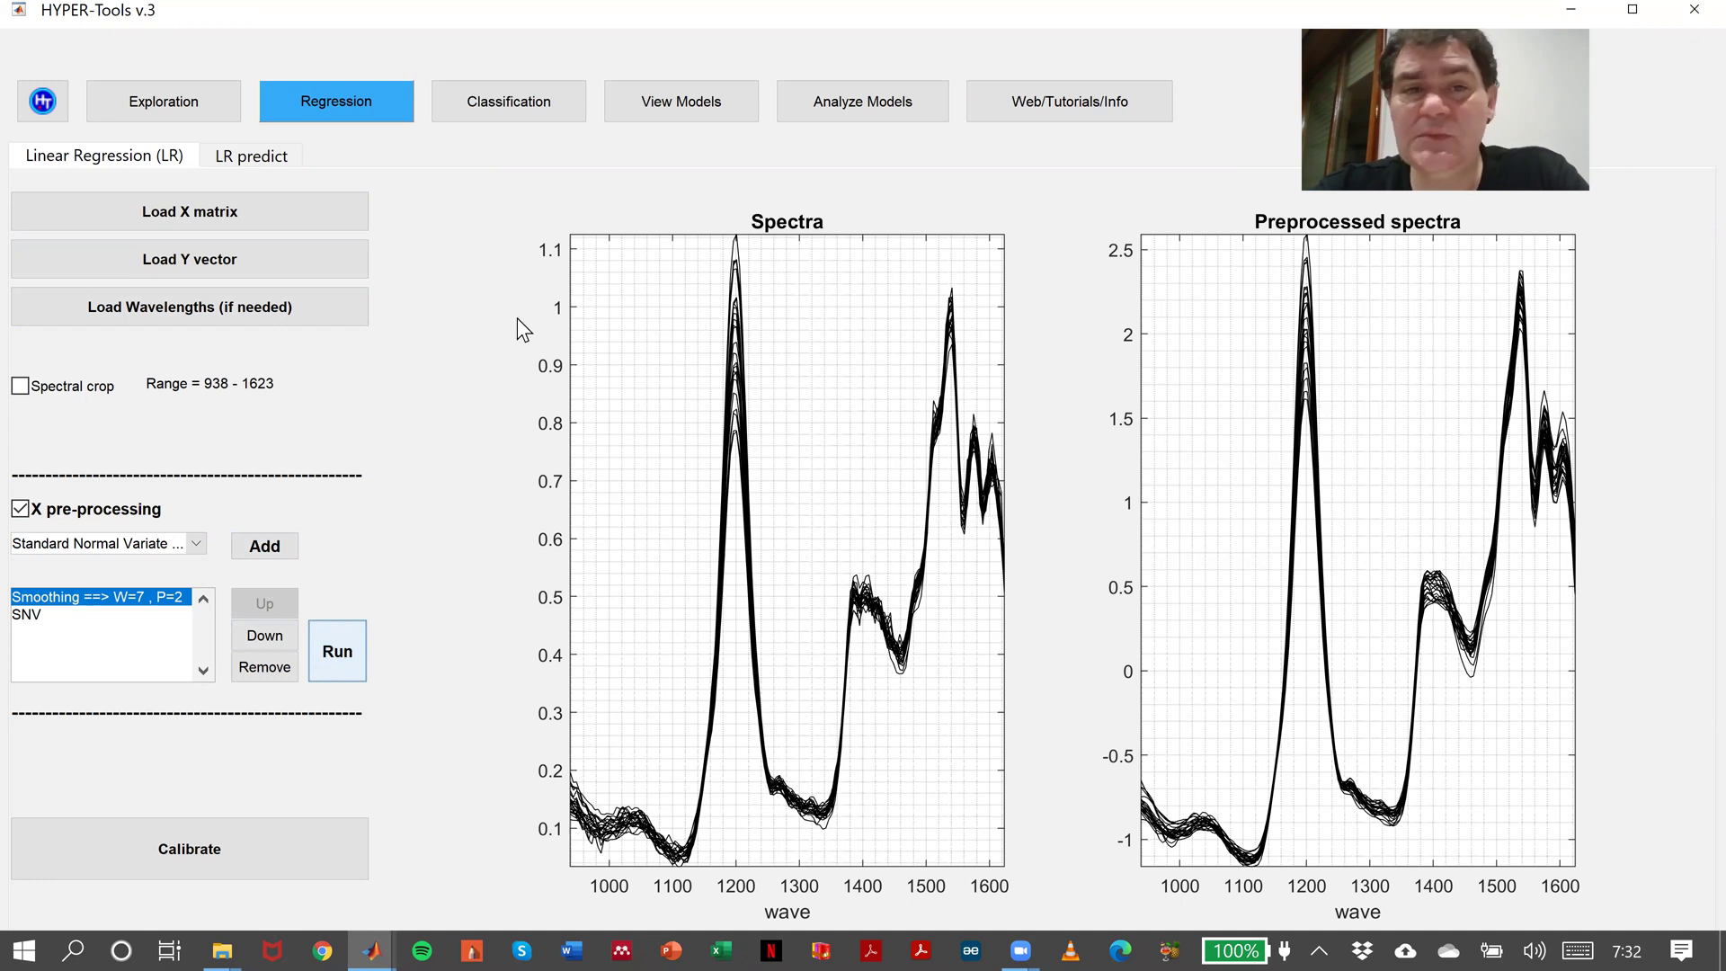
Start calibrating the regression model with pls as the method and bring up its settings.
left_click(322, 838)
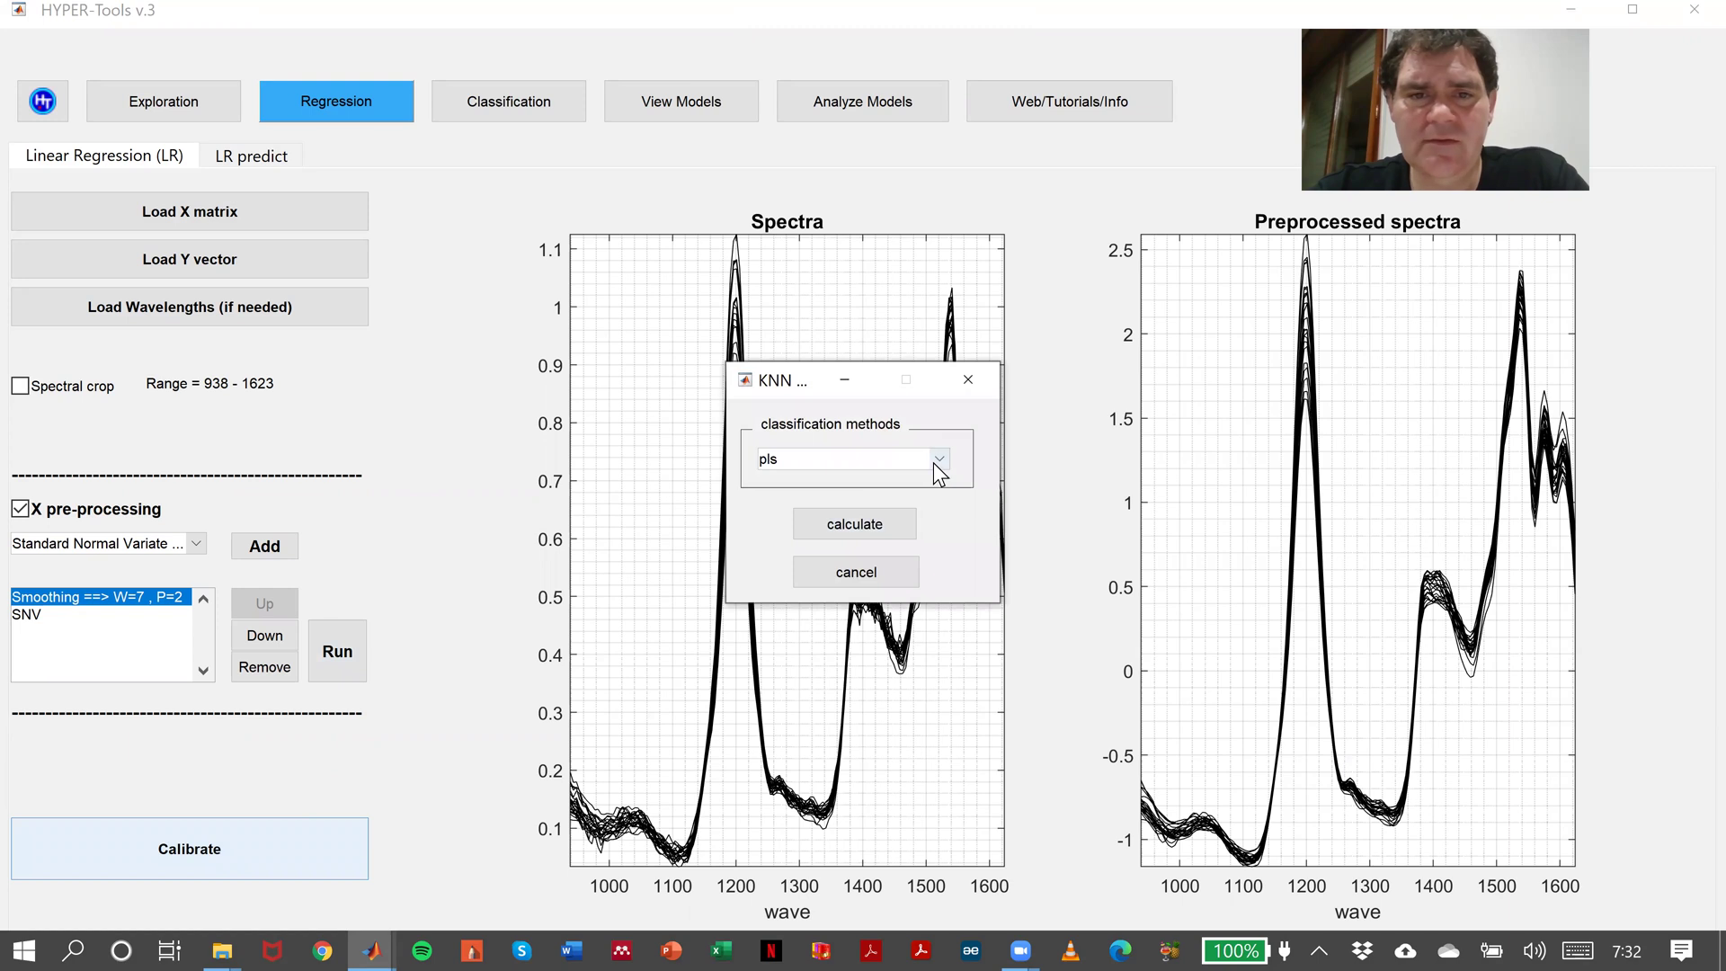
left_click(938, 460)
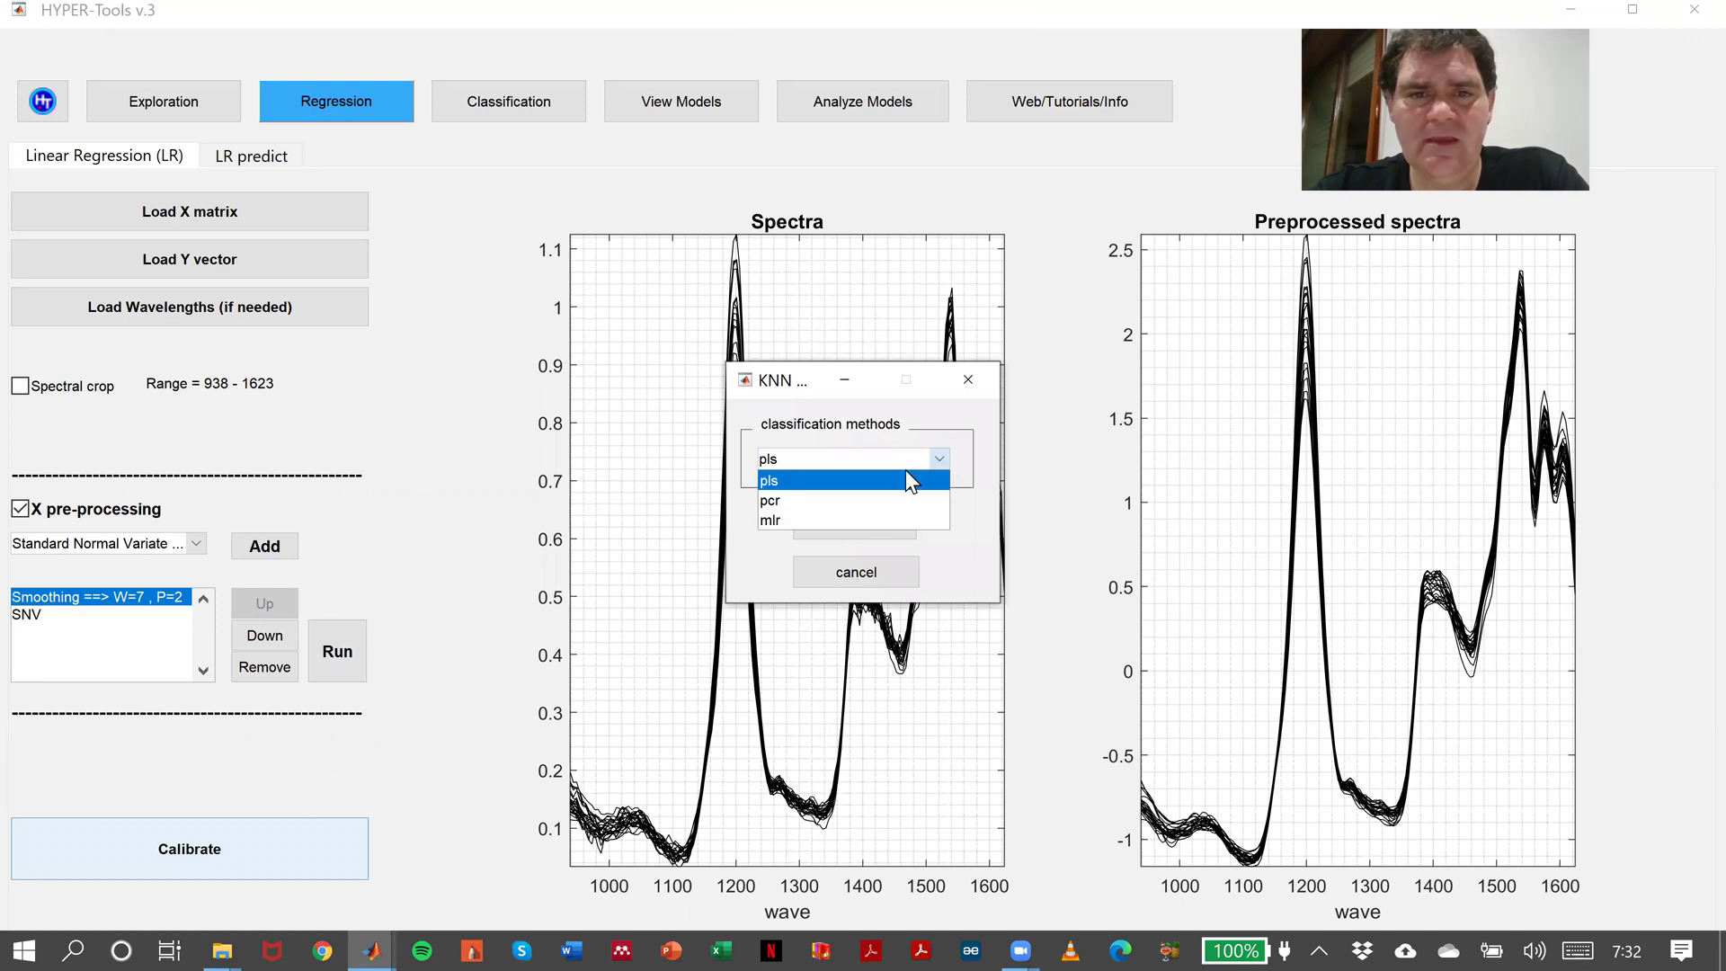
left_click(814, 480)
left_click(890, 524)
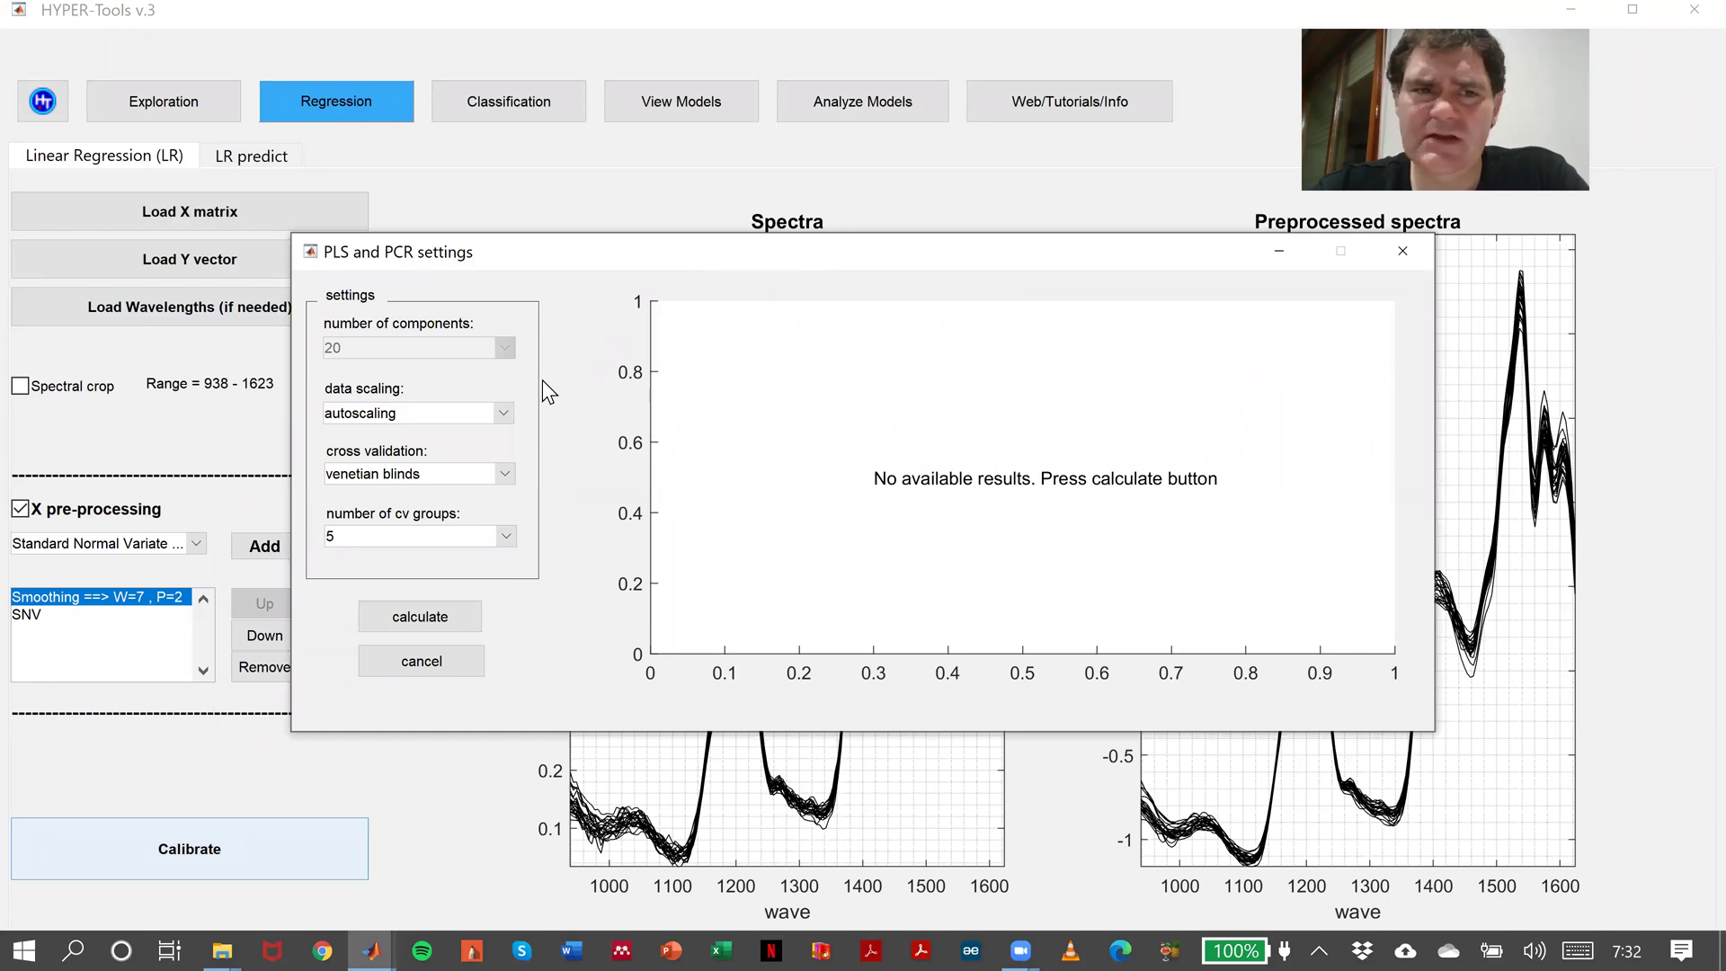
Set the PLS data scaling to mean centering and the number of cross-validation groups to 3.
left_click(445, 412)
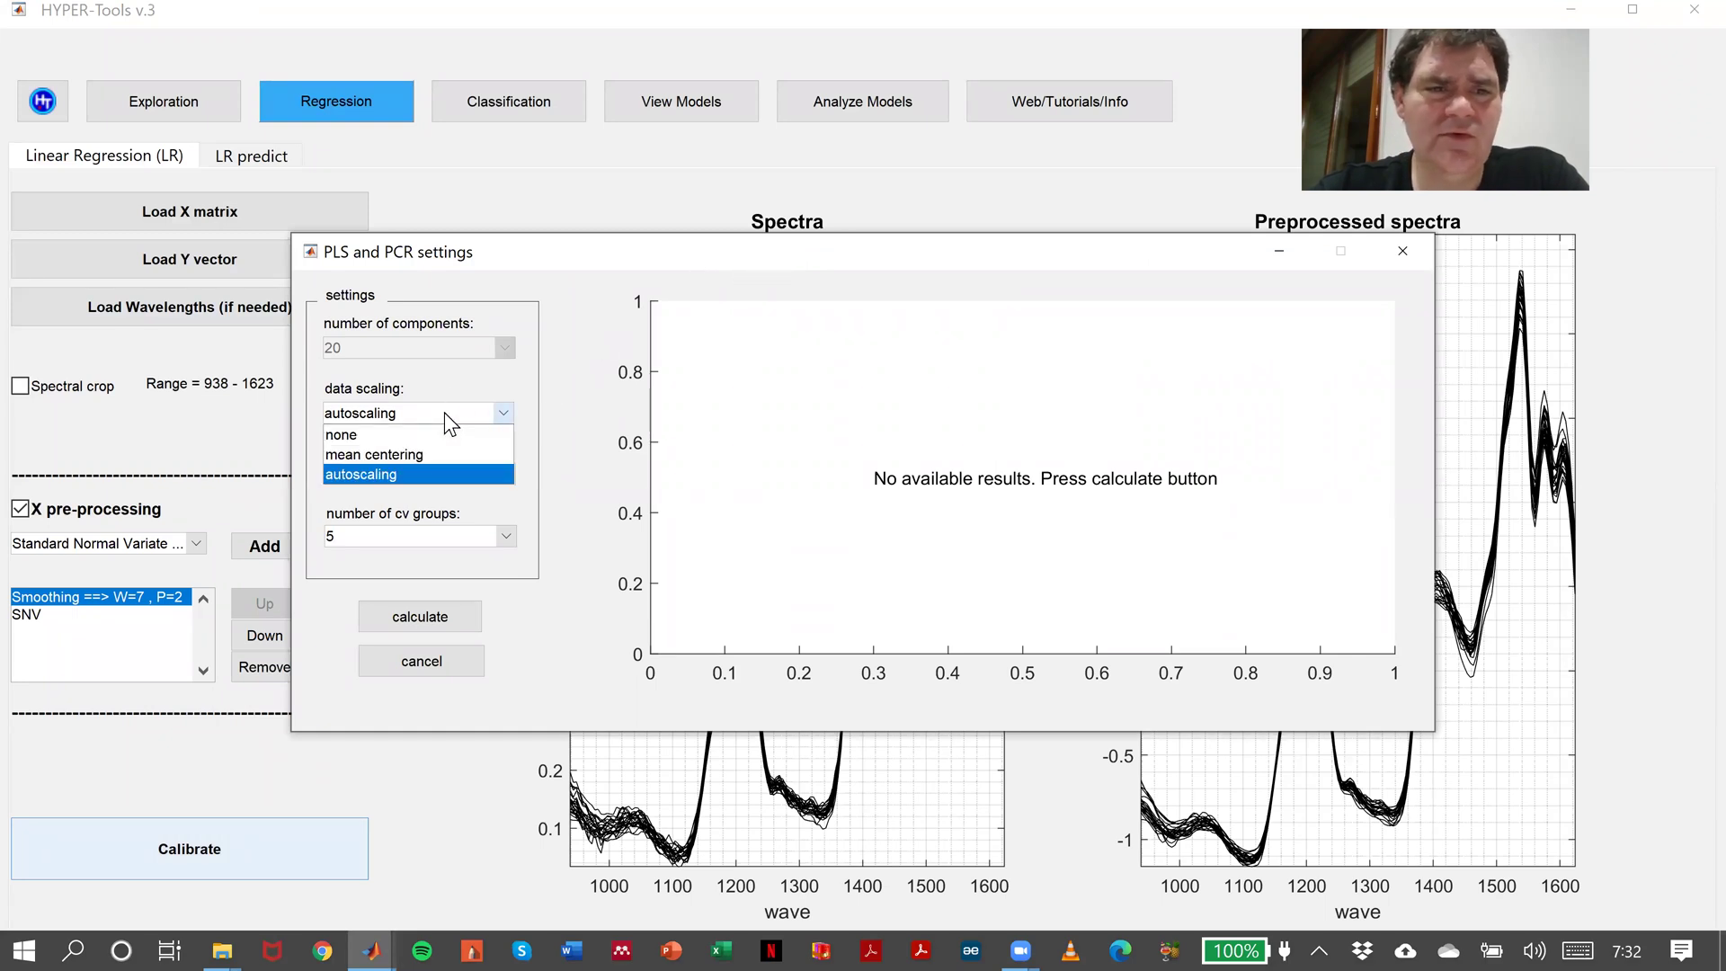
left_click(393, 456)
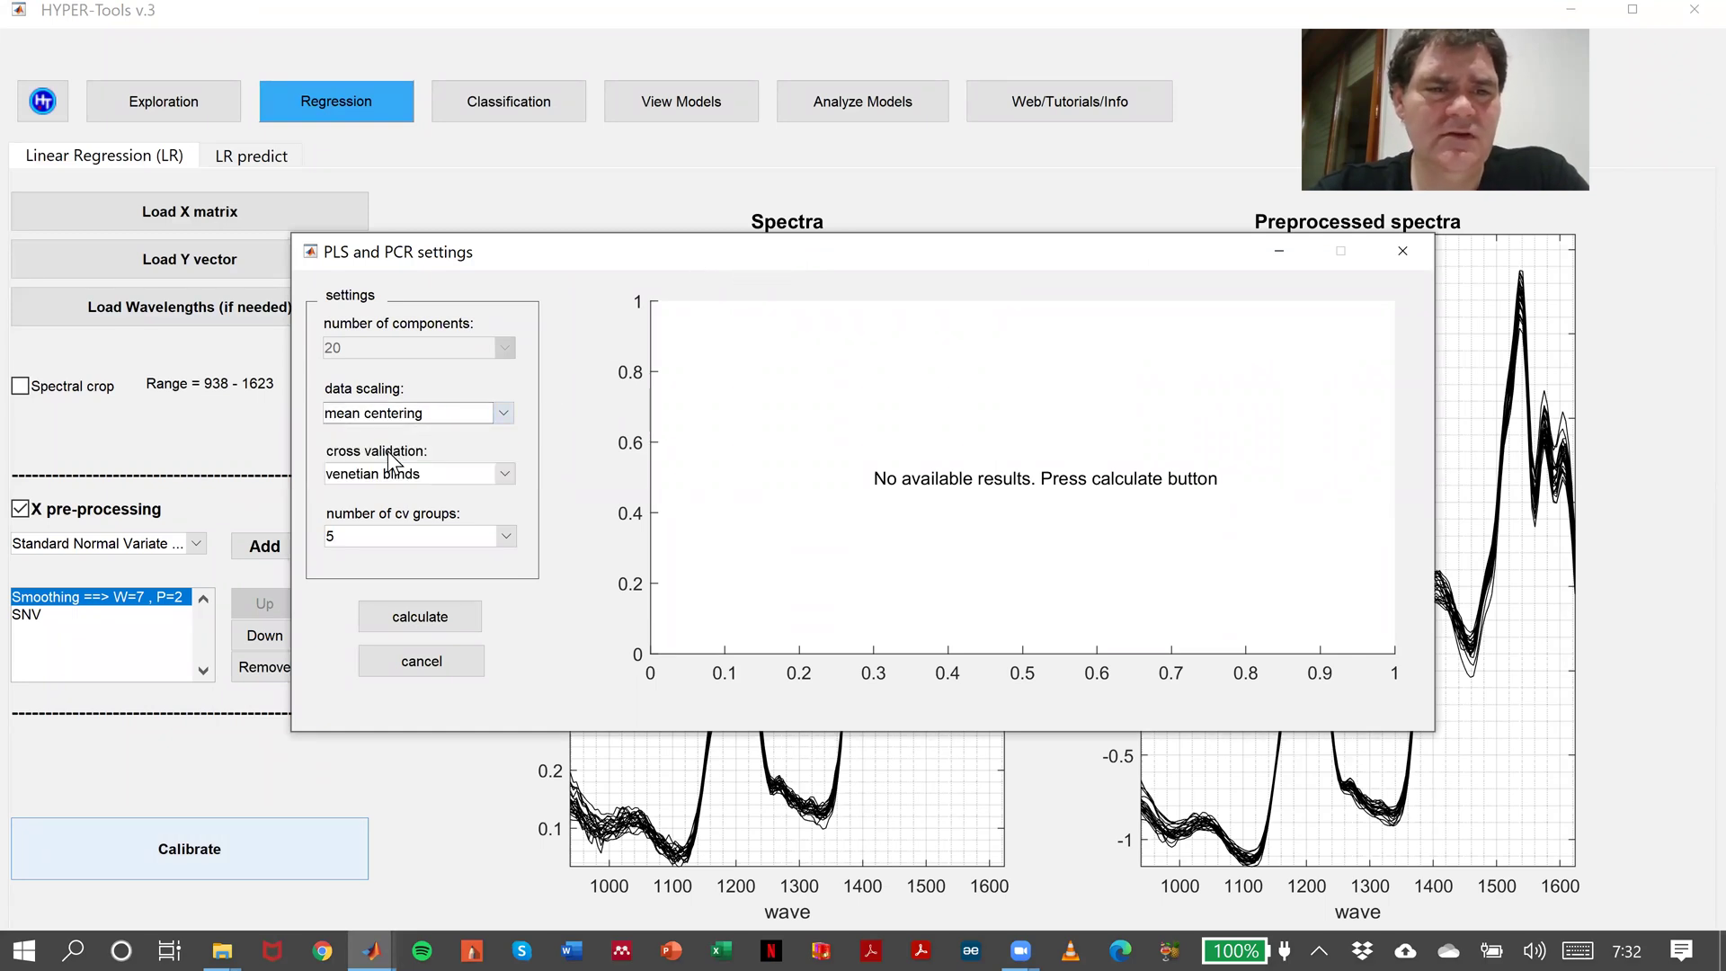
left_click(398, 534)
left_click(343, 577)
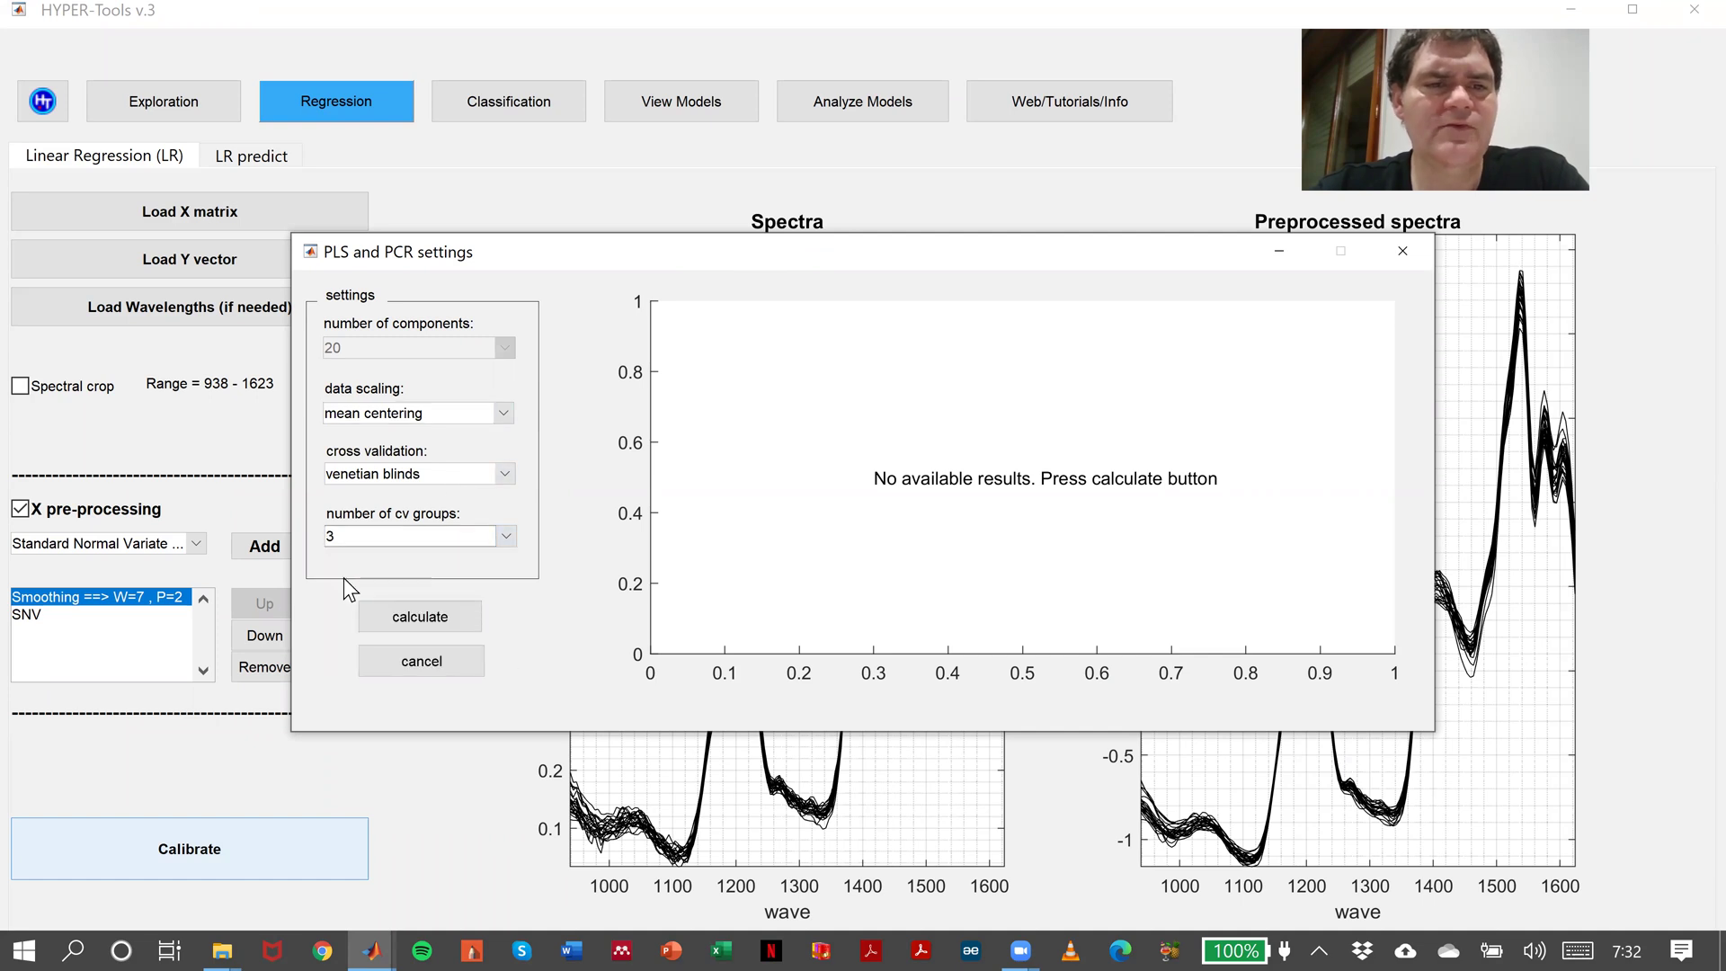
Calculate the RMSECV curve, and set the final PLS model to 2 components, mean centering and 3 cross-validation groups.
left_click(419, 615)
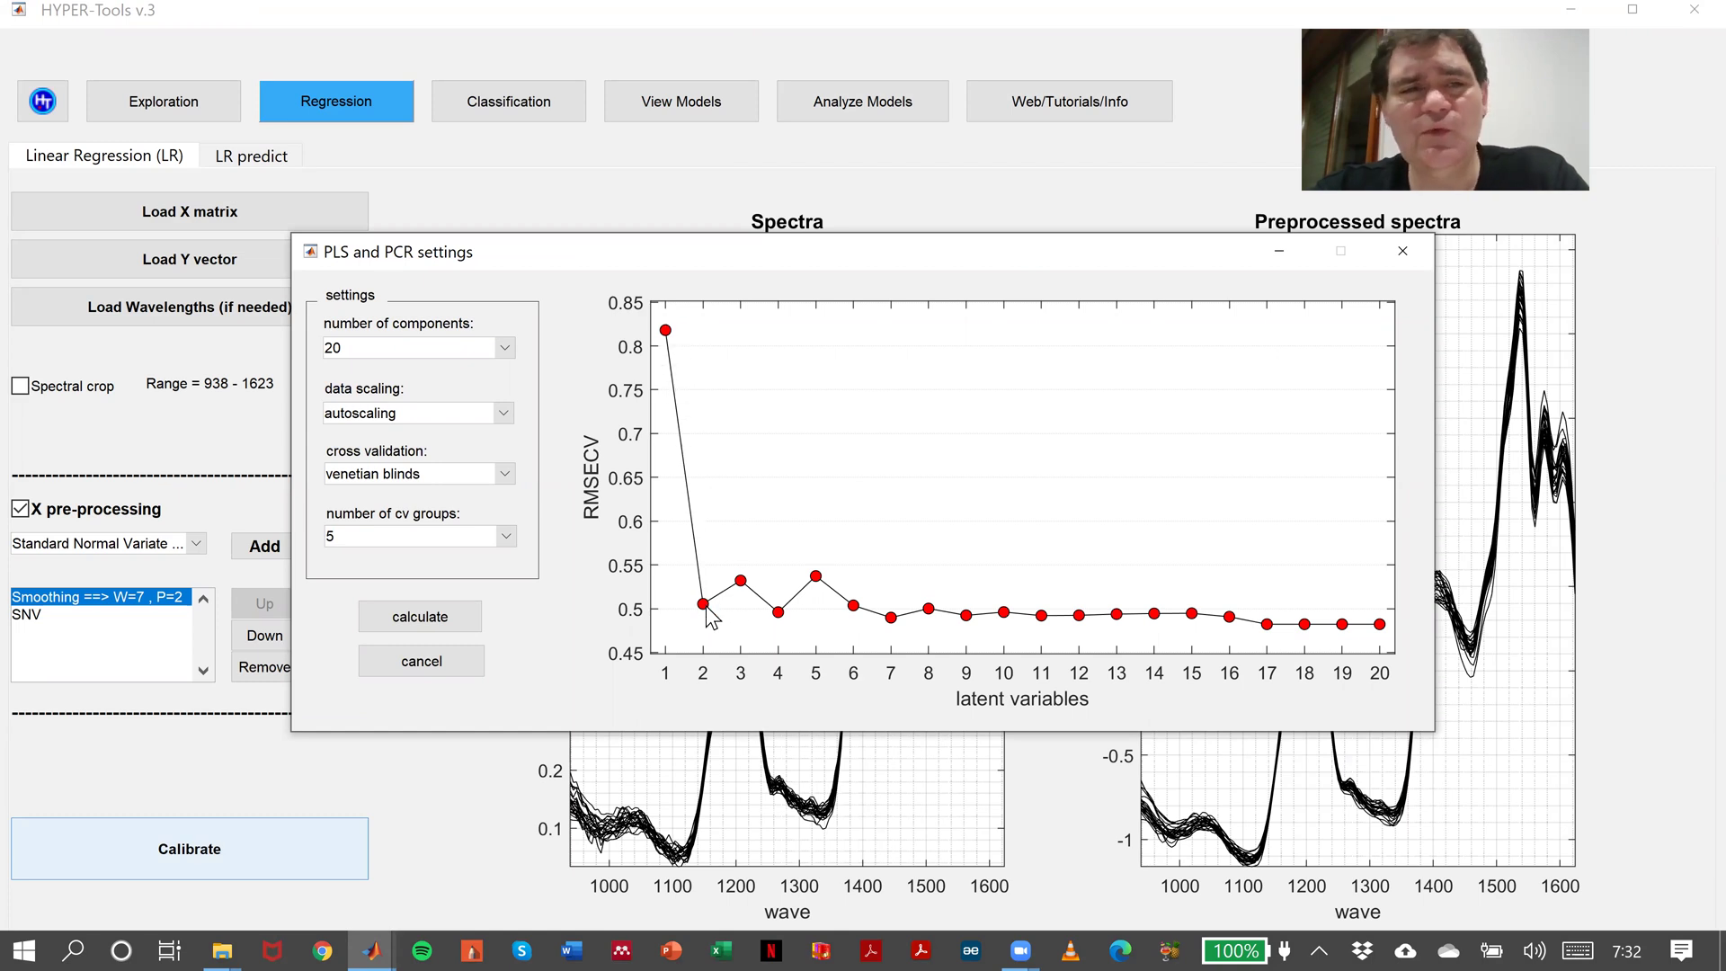
left_click(483, 351)
left_click(387, 387)
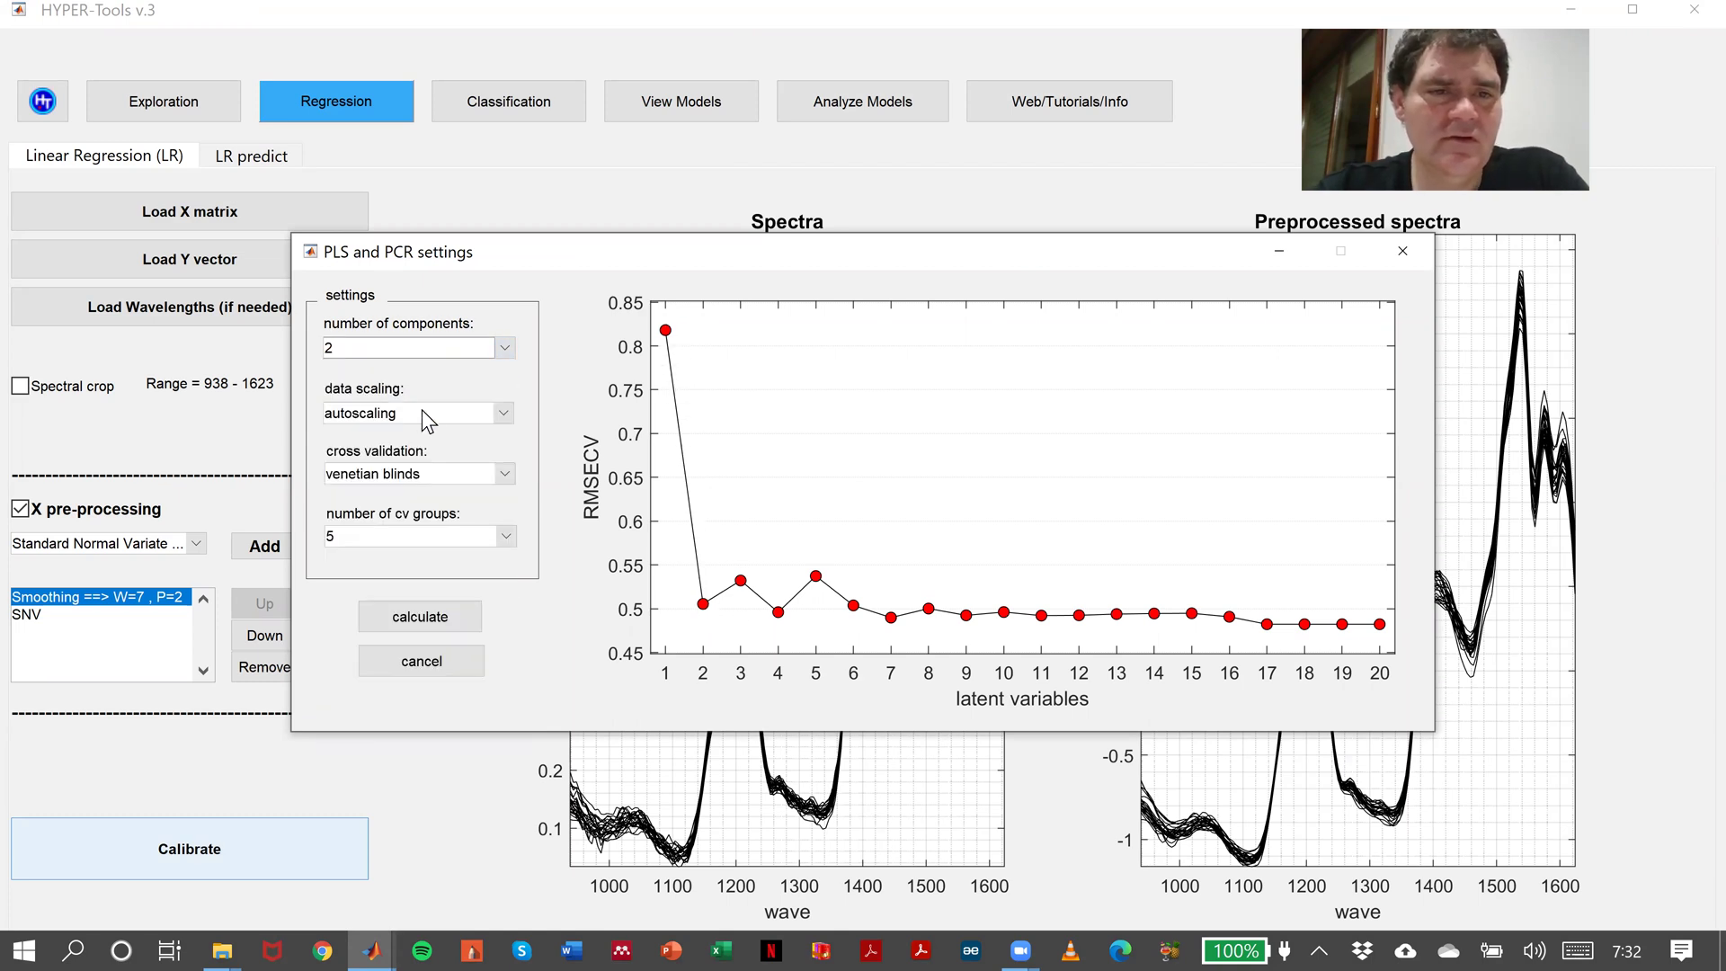
left_click(428, 413)
left_click(389, 456)
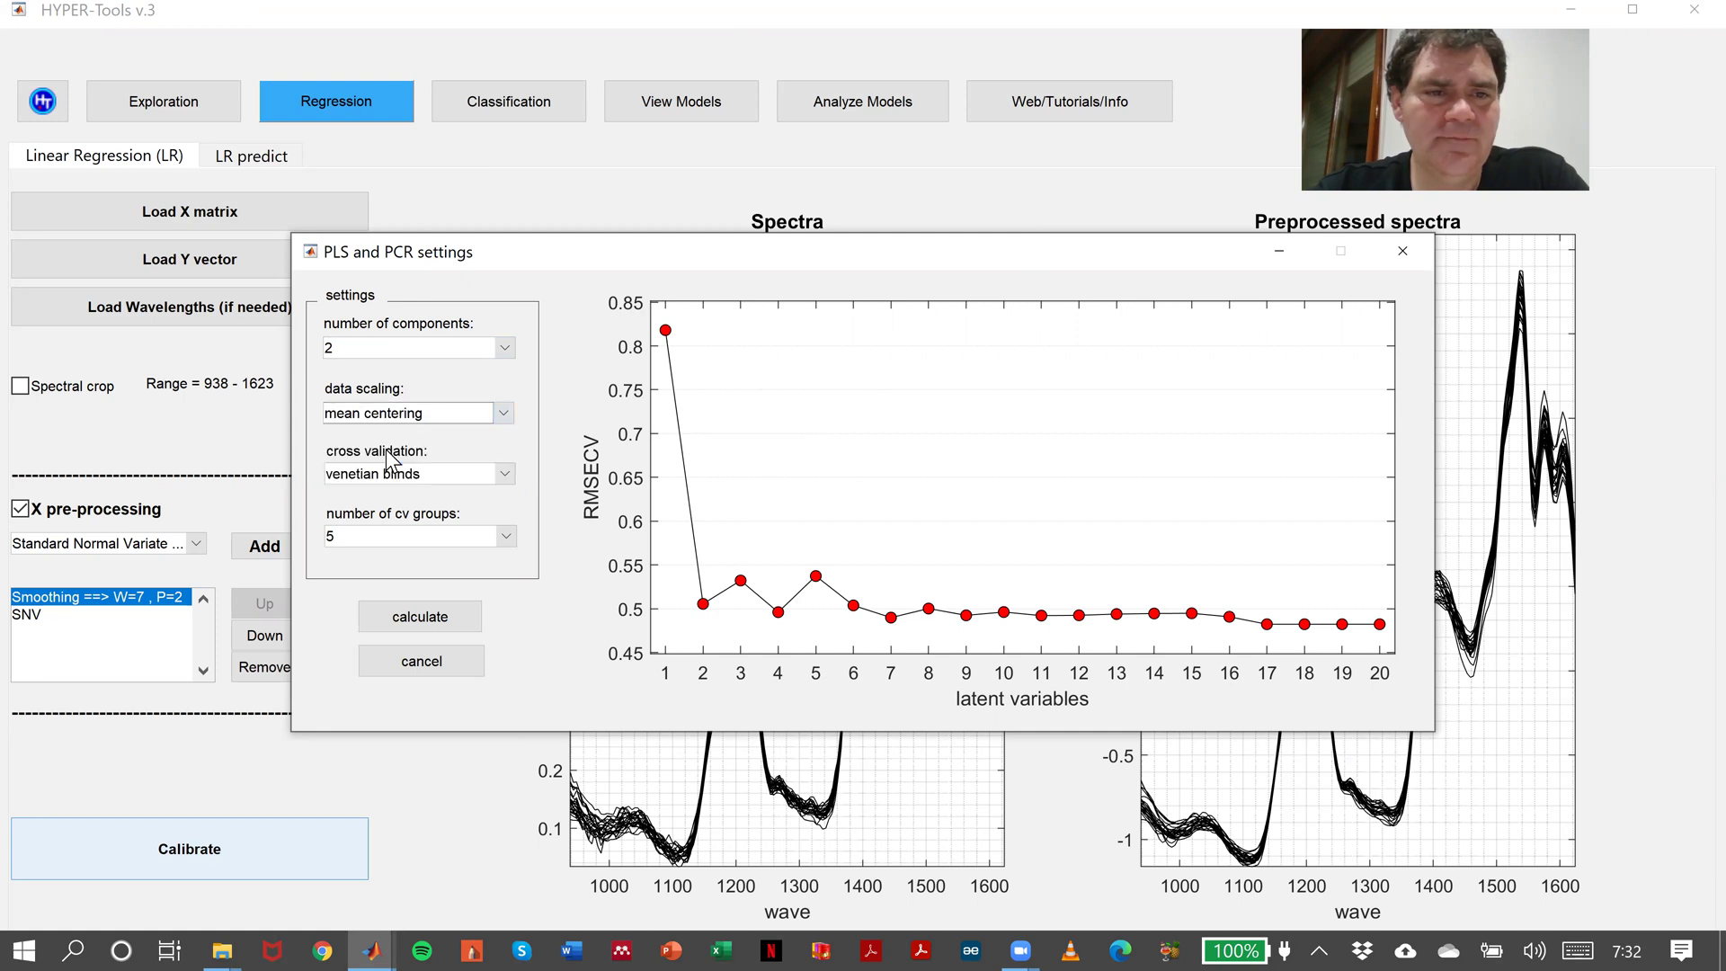
left_click(418, 530)
left_click(365, 575)
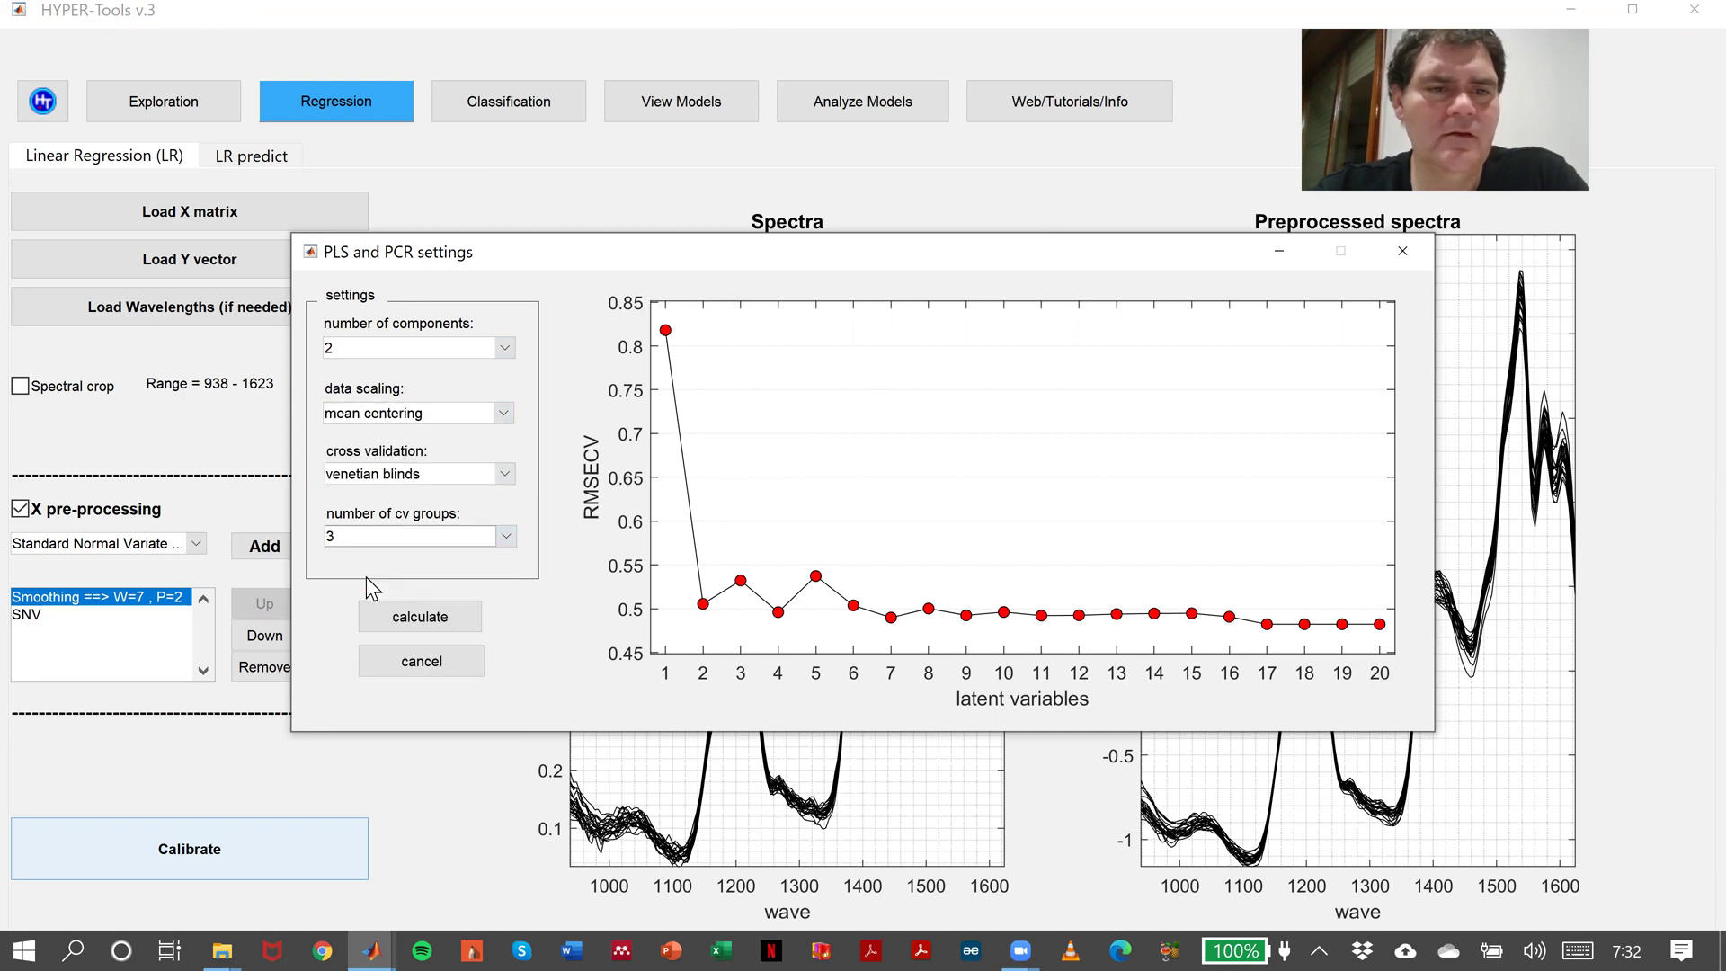
Calculate the final PLS model, save it to the workspace as PLSmodel and close the results view.
left_click(421, 616)
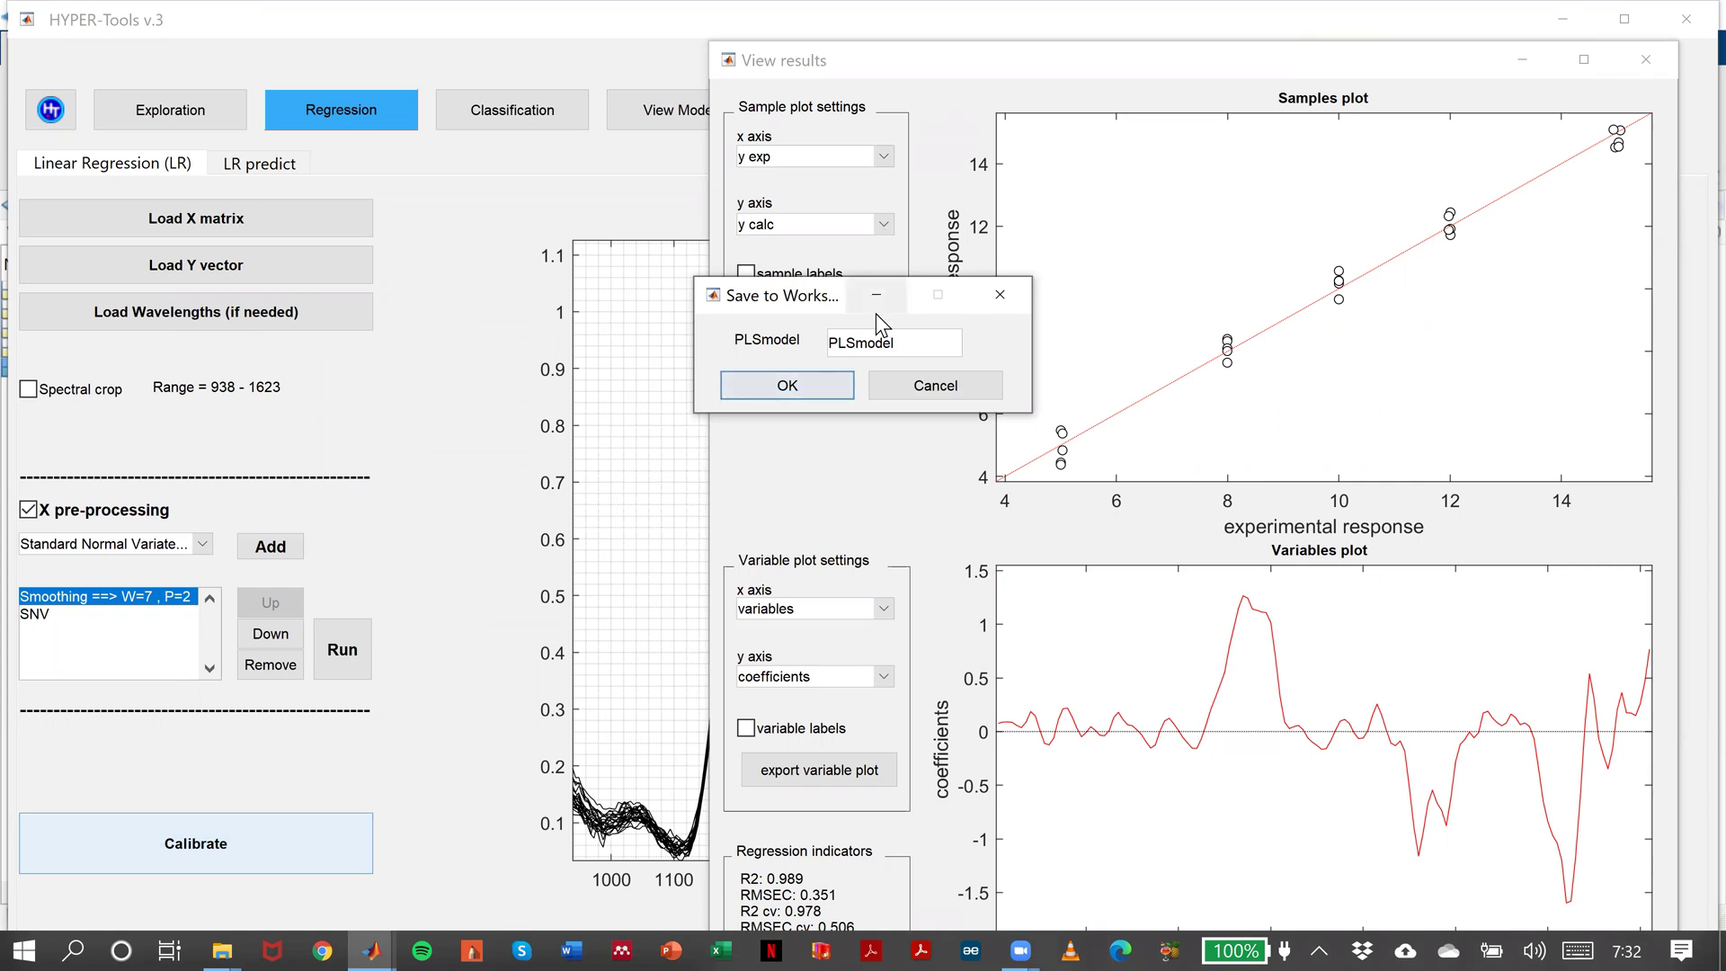
left_click(785, 387)
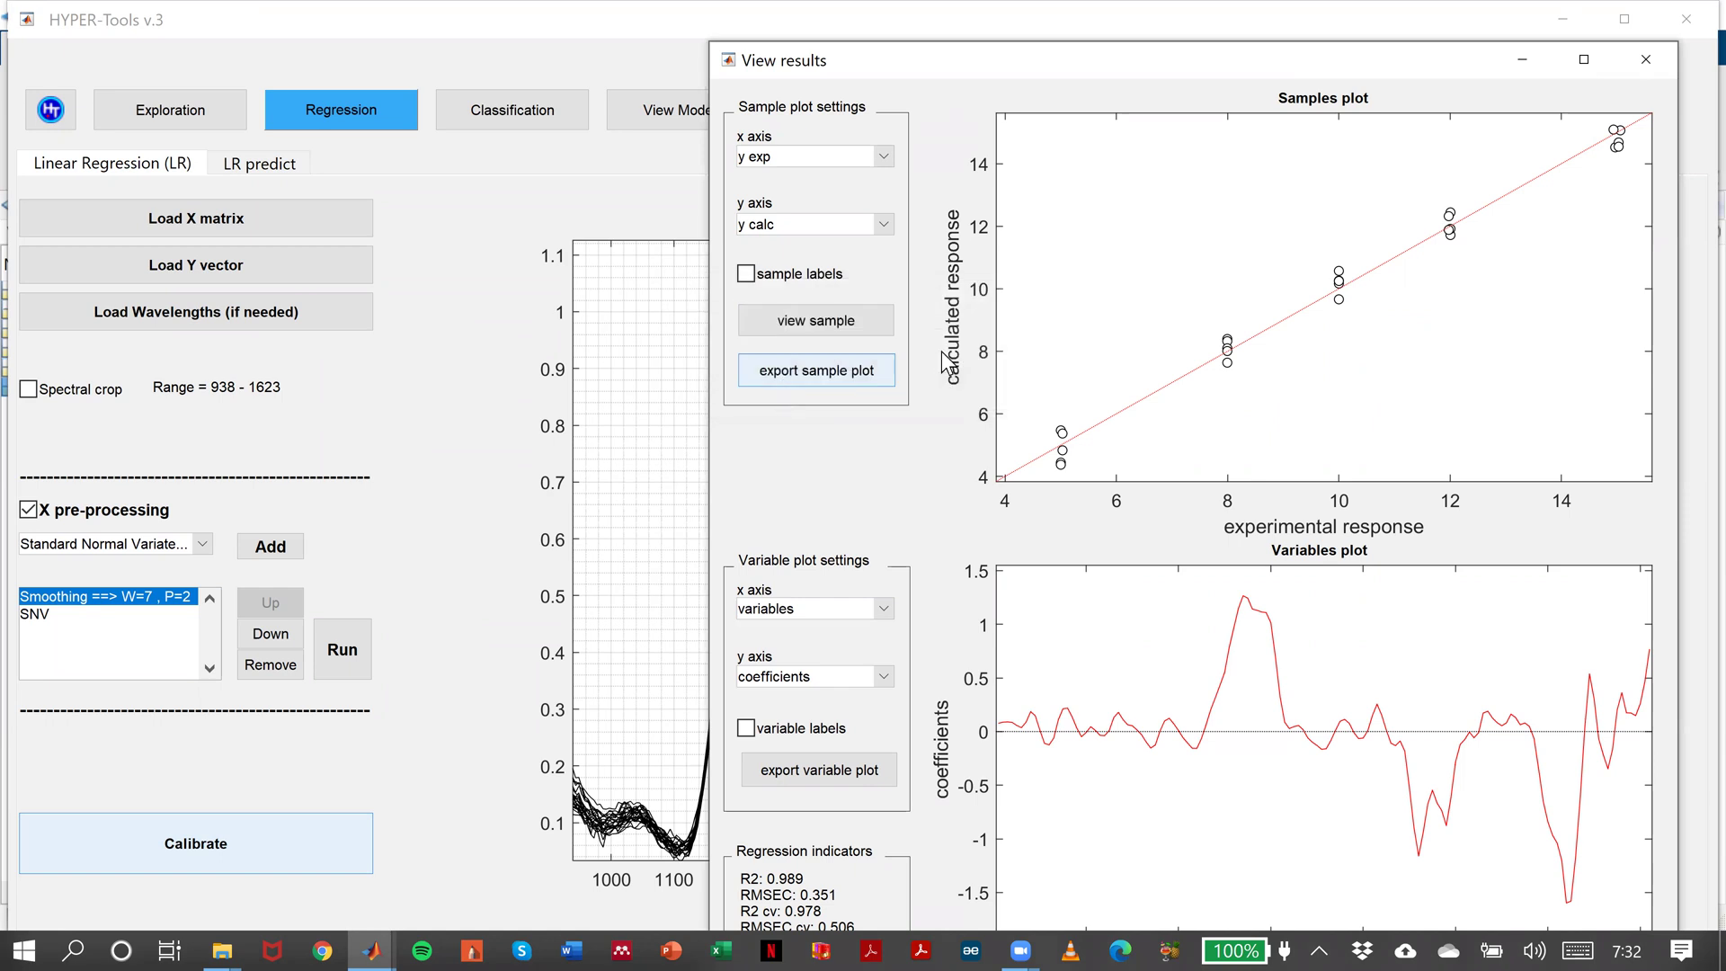
left_click(1659, 61)
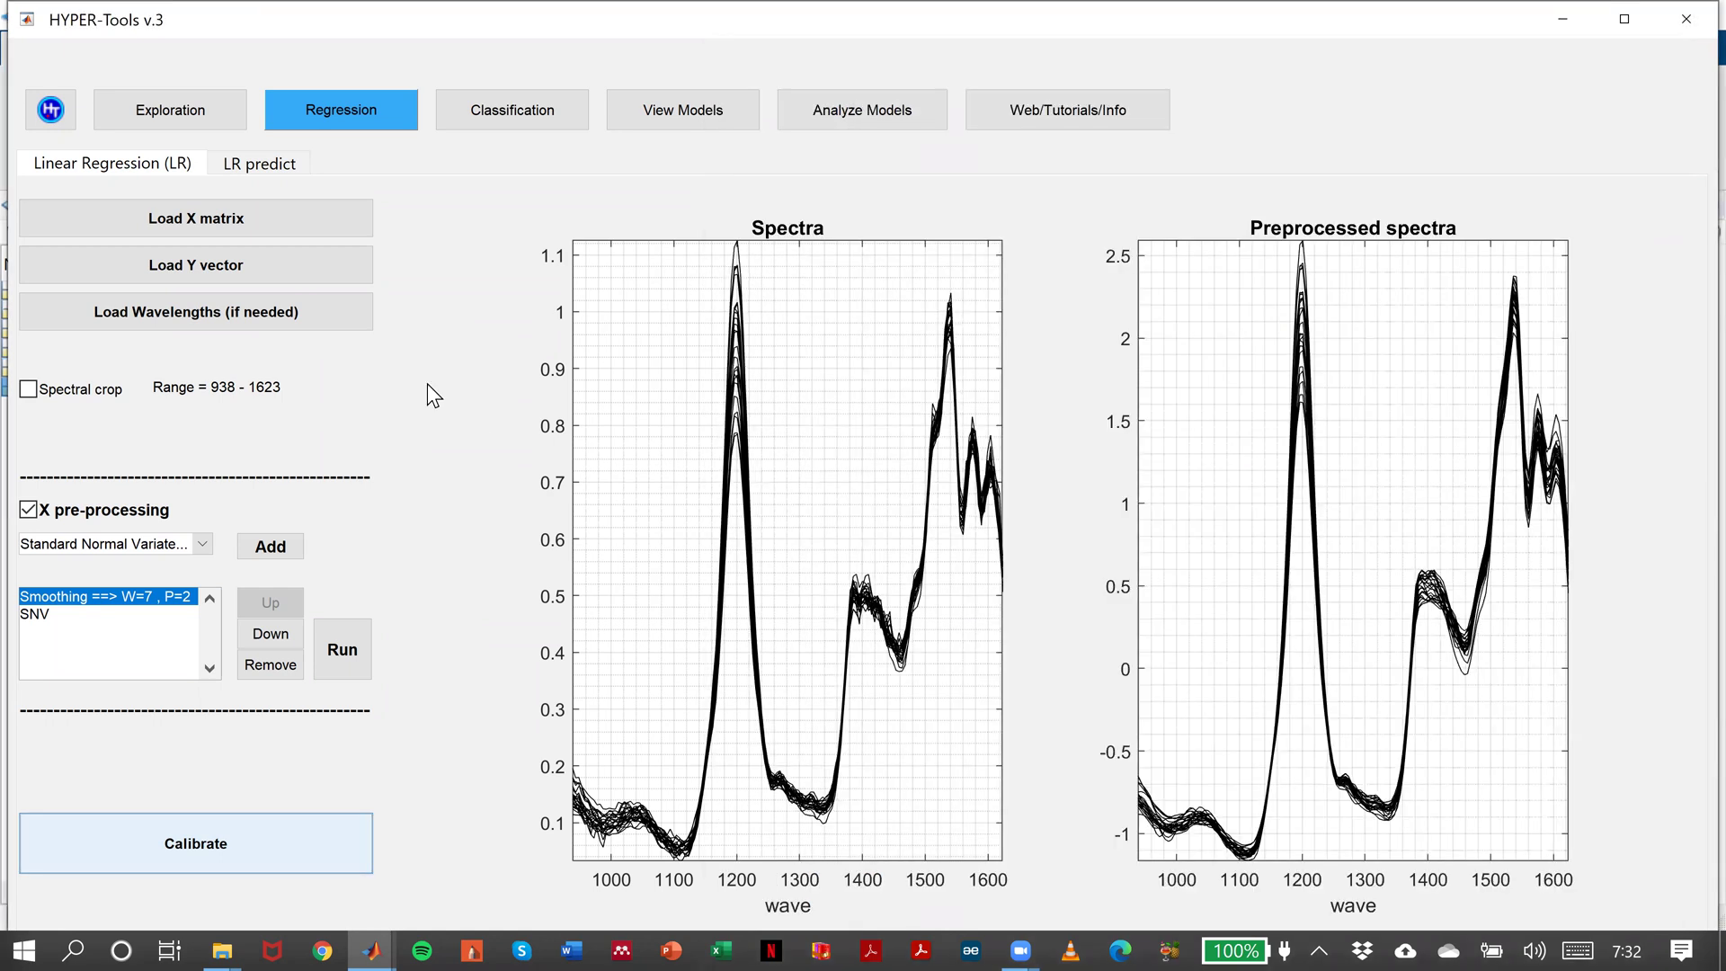
For the linear regression prediction, load the image X and the wavelengths wv from the workspace.
left_click(288, 168)
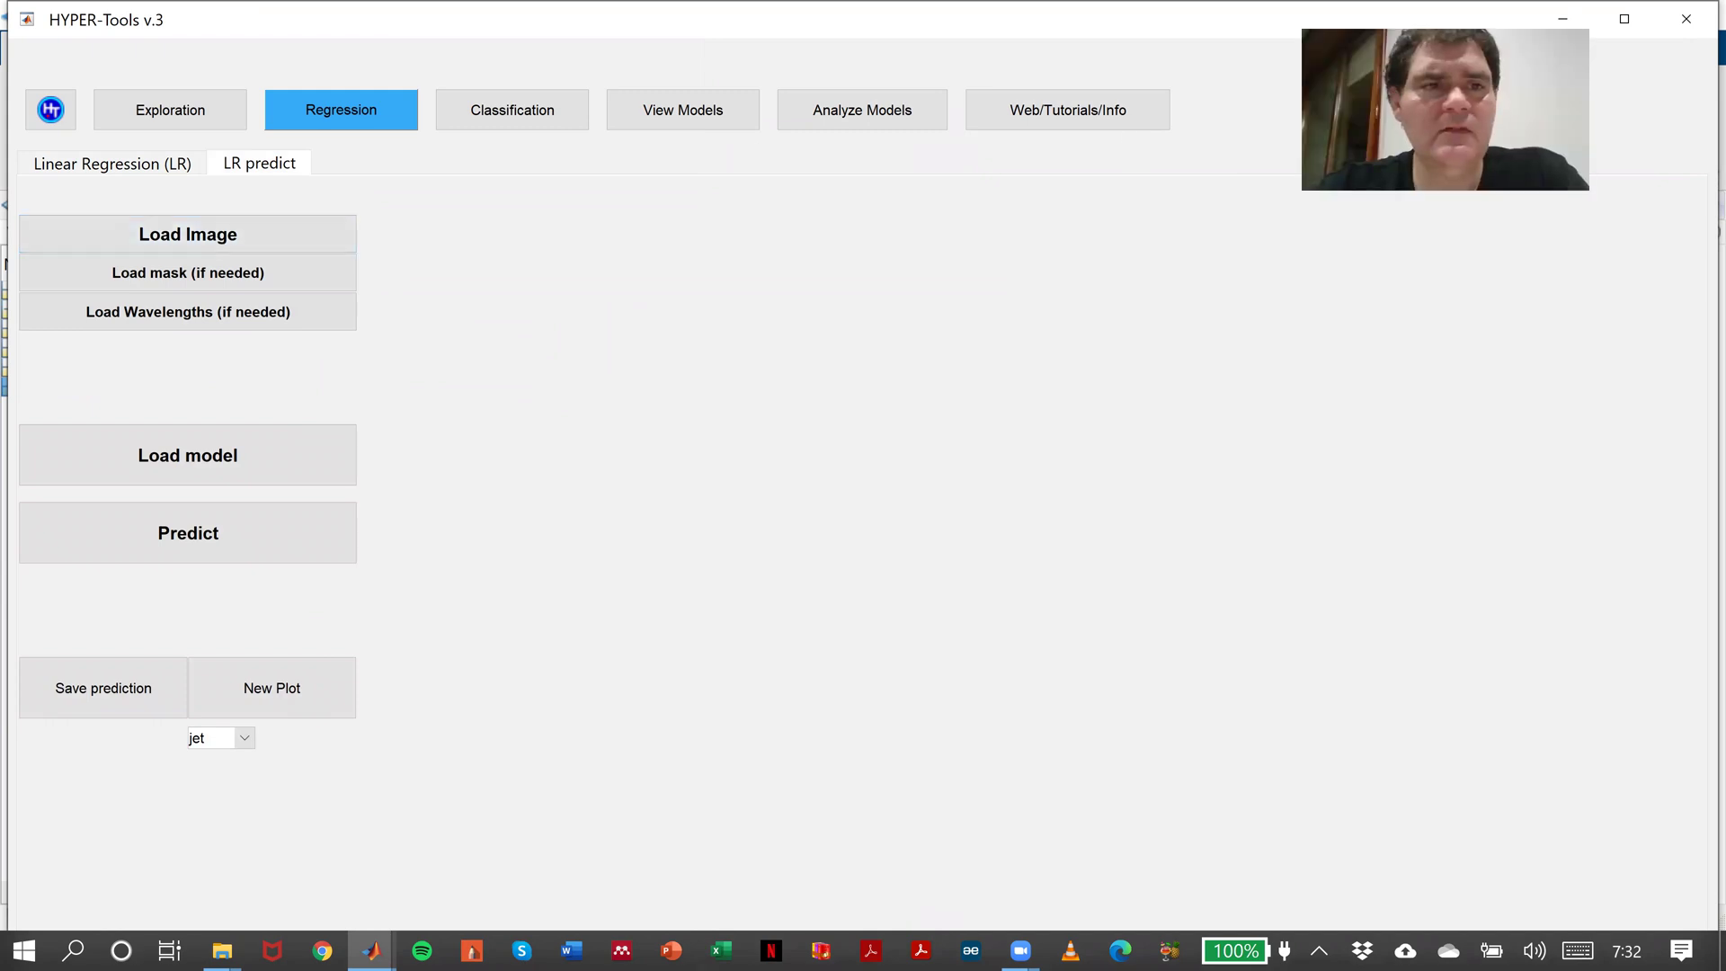
left_click(304, 236)
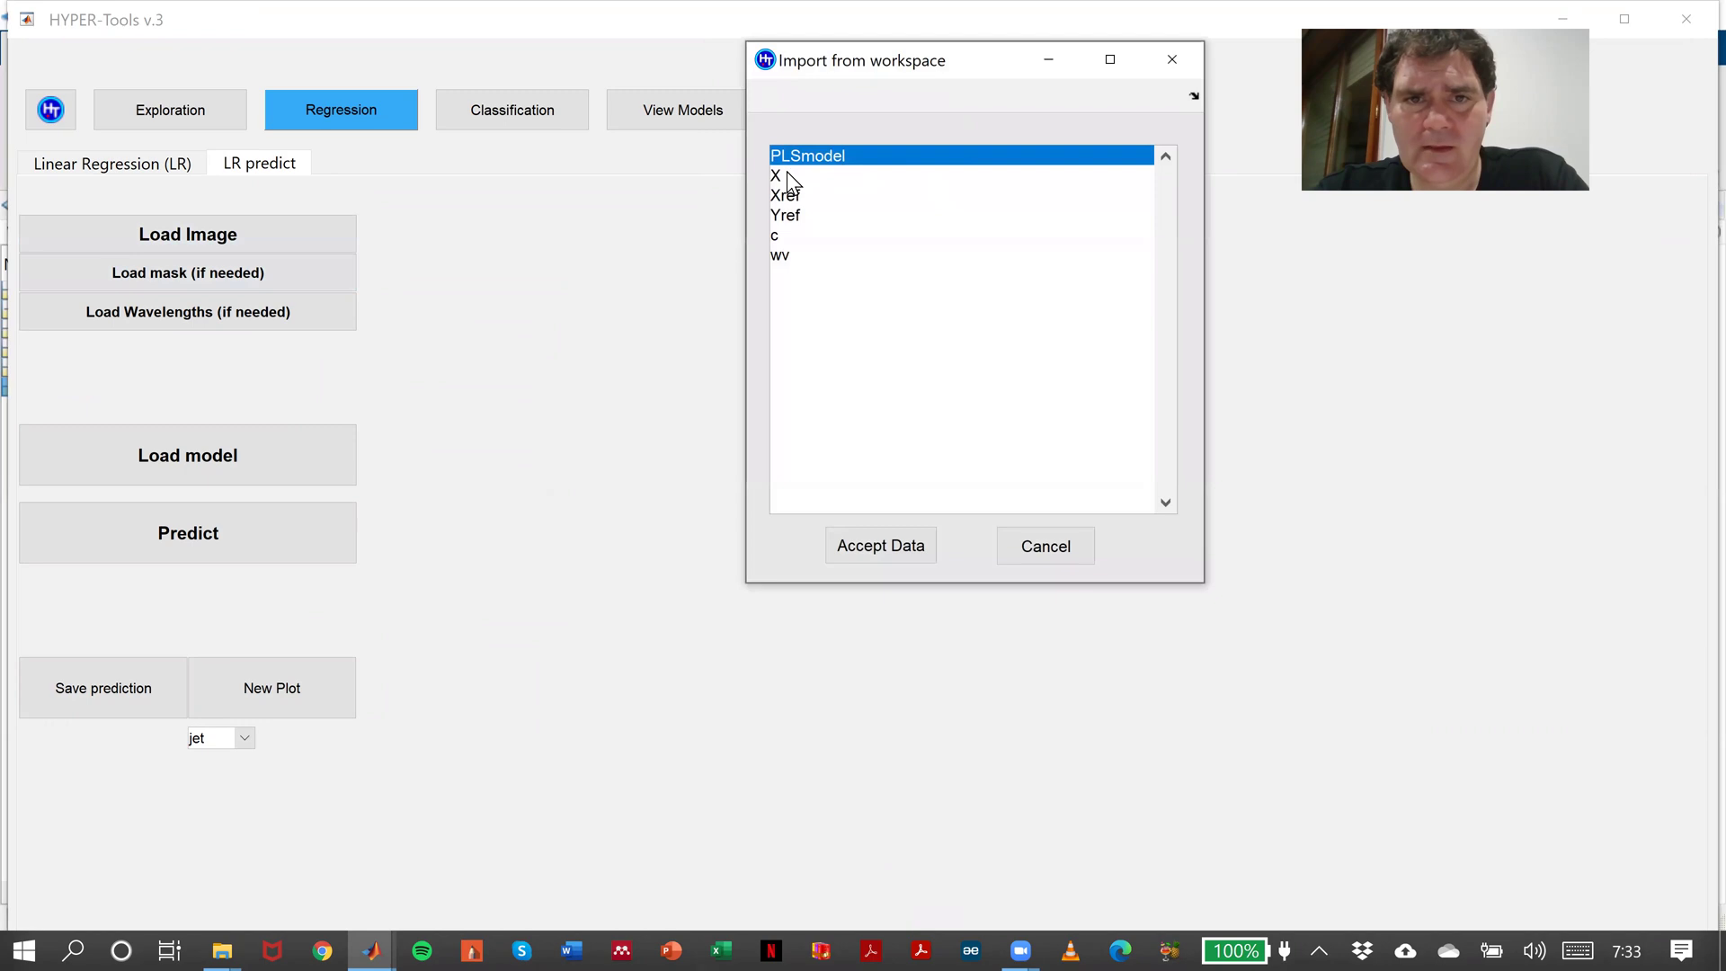
left_click(784, 175)
left_click(878, 543)
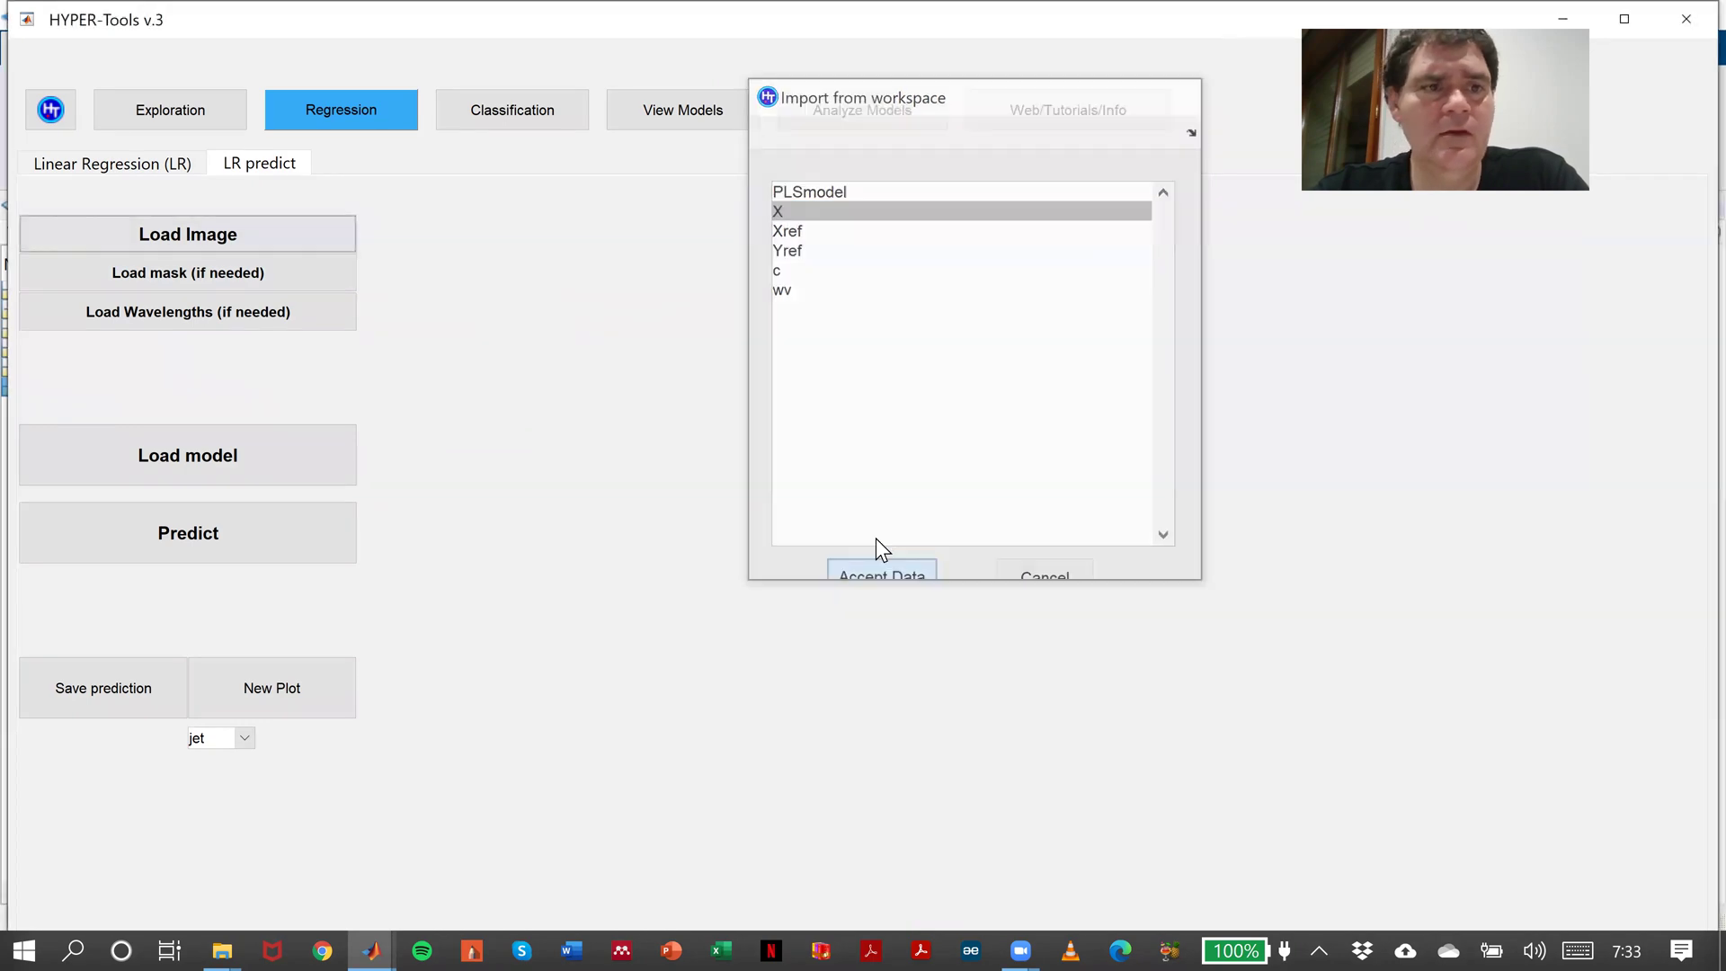
left_click(279, 316)
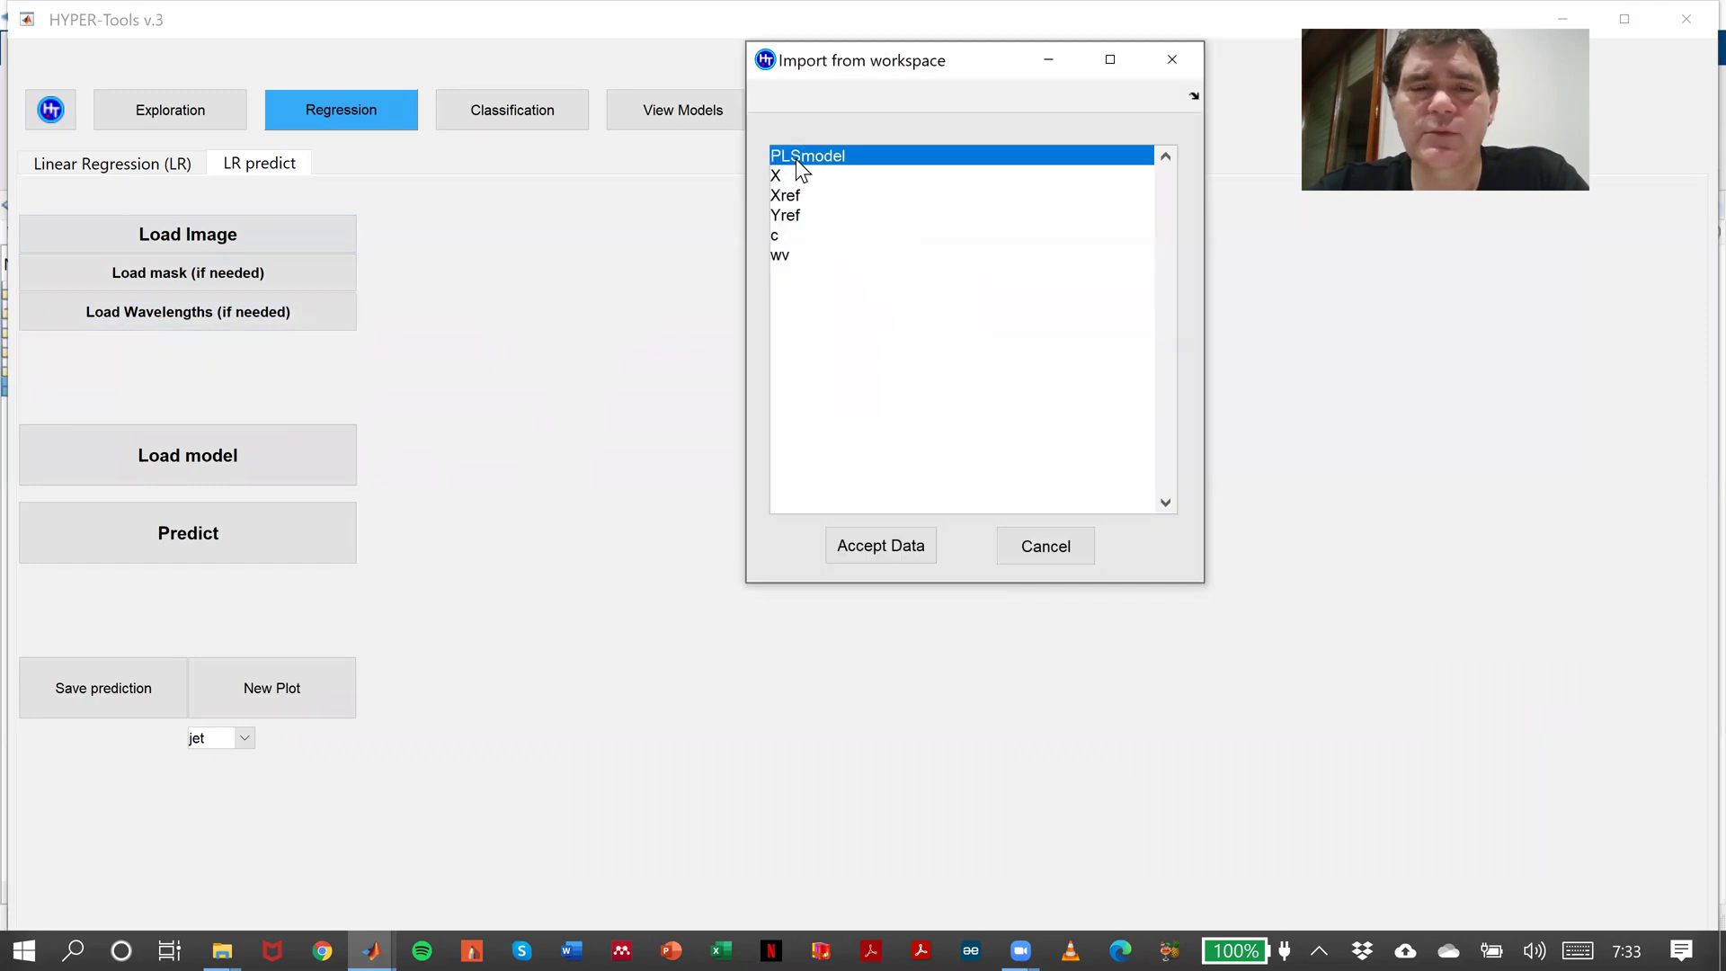
left_click(780, 255)
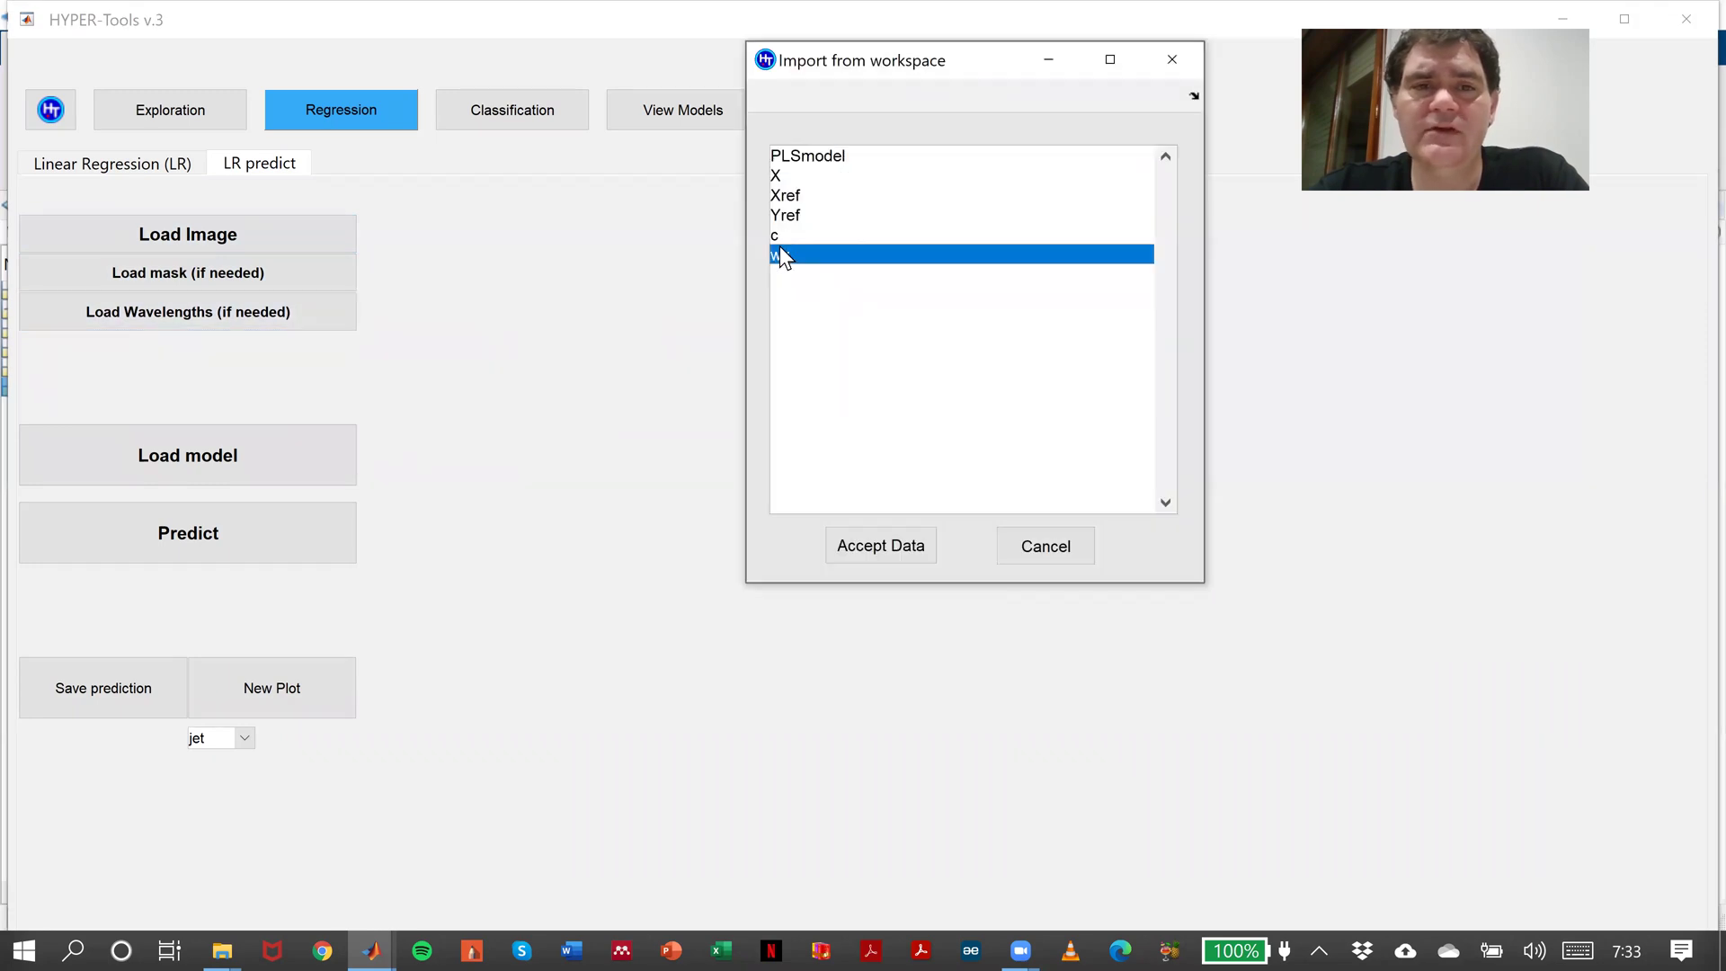
left_click(883, 543)
Apply PLSmodel to the loaded image and save the prediction to the workspace as model_PLS_predict.
left_click(229, 455)
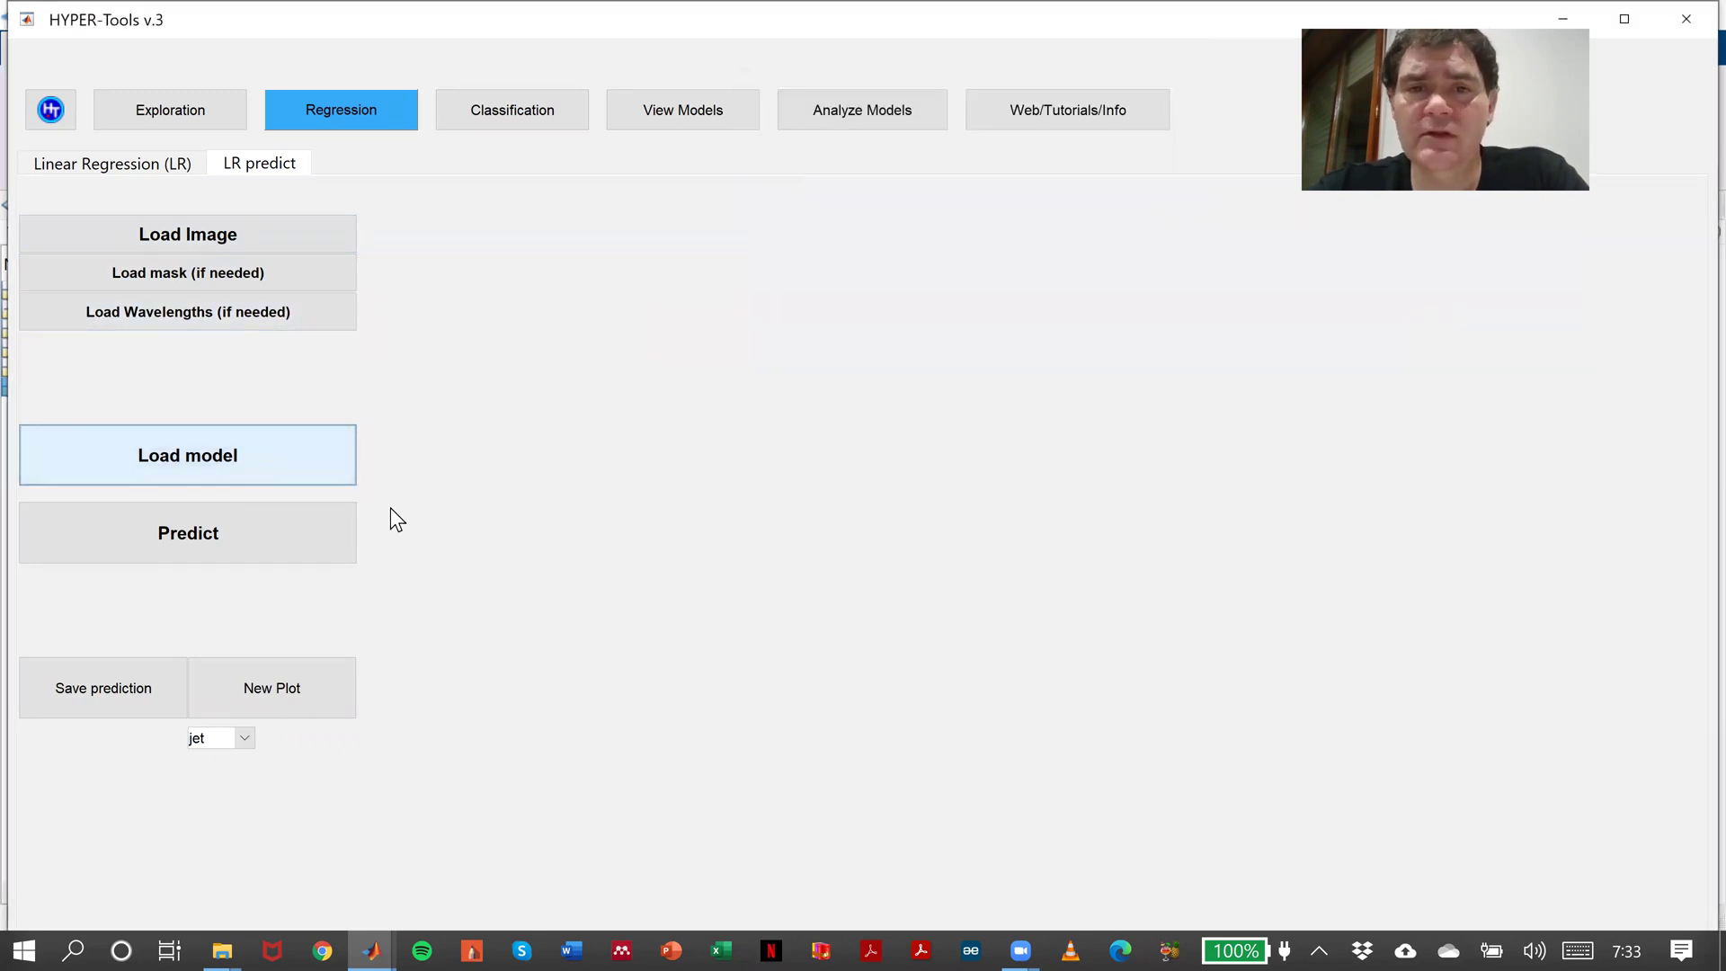
left_click(916, 542)
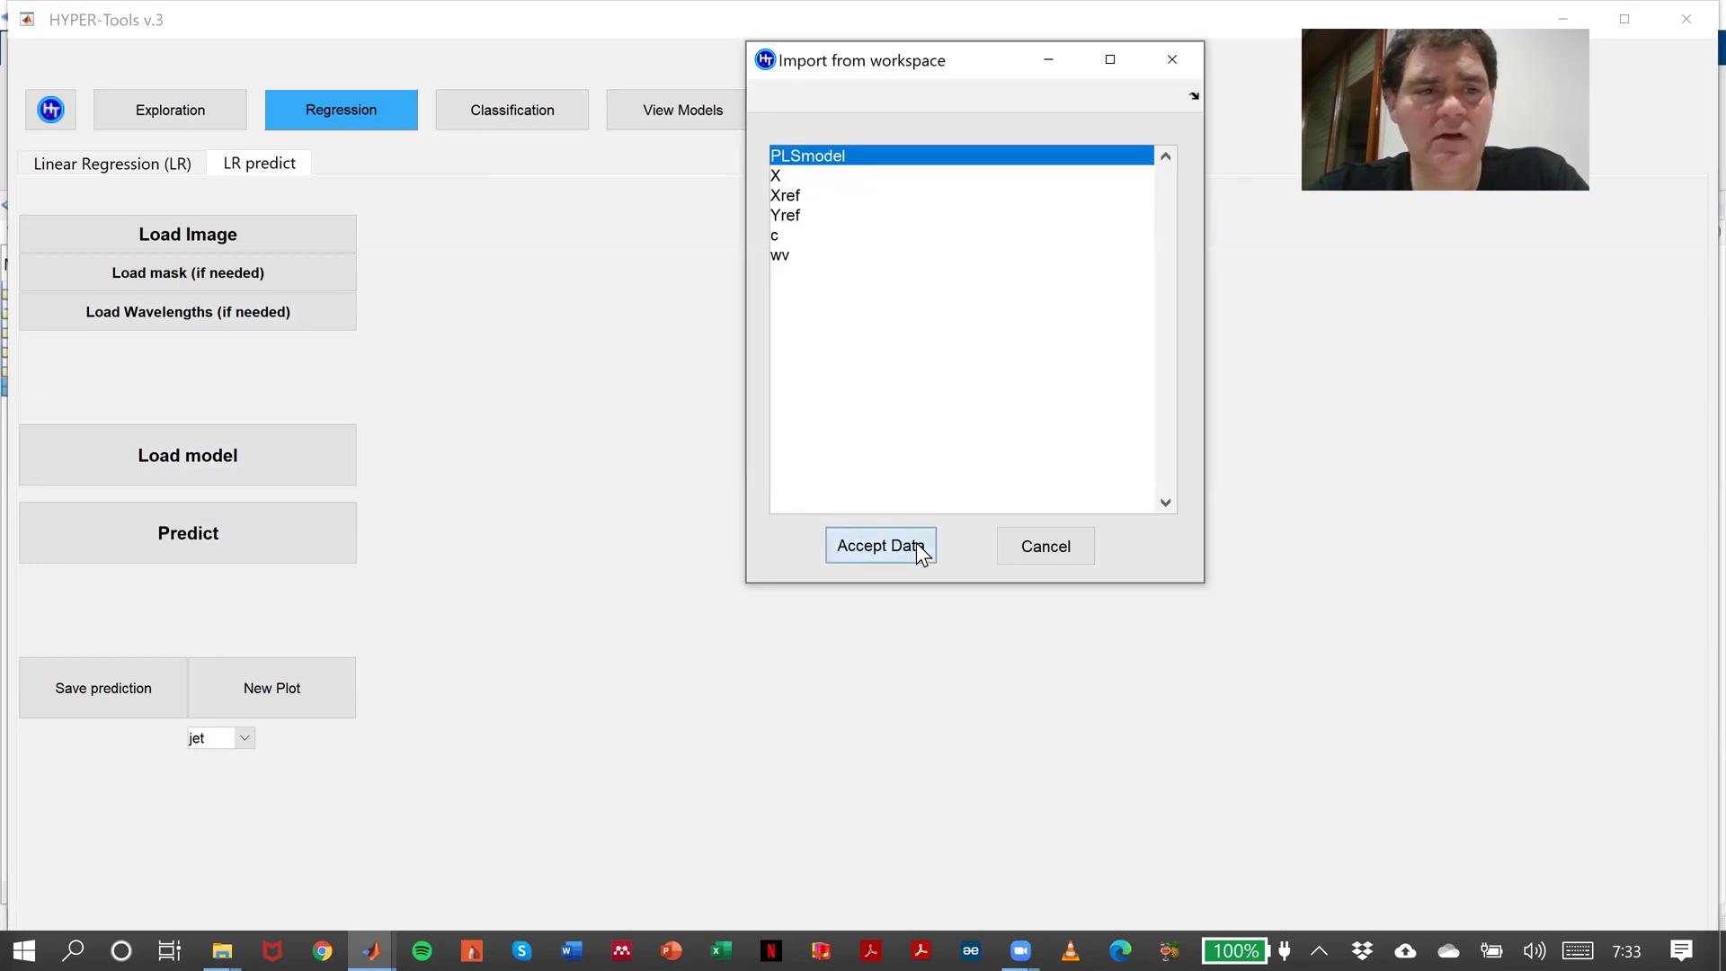
left_click(293, 528)
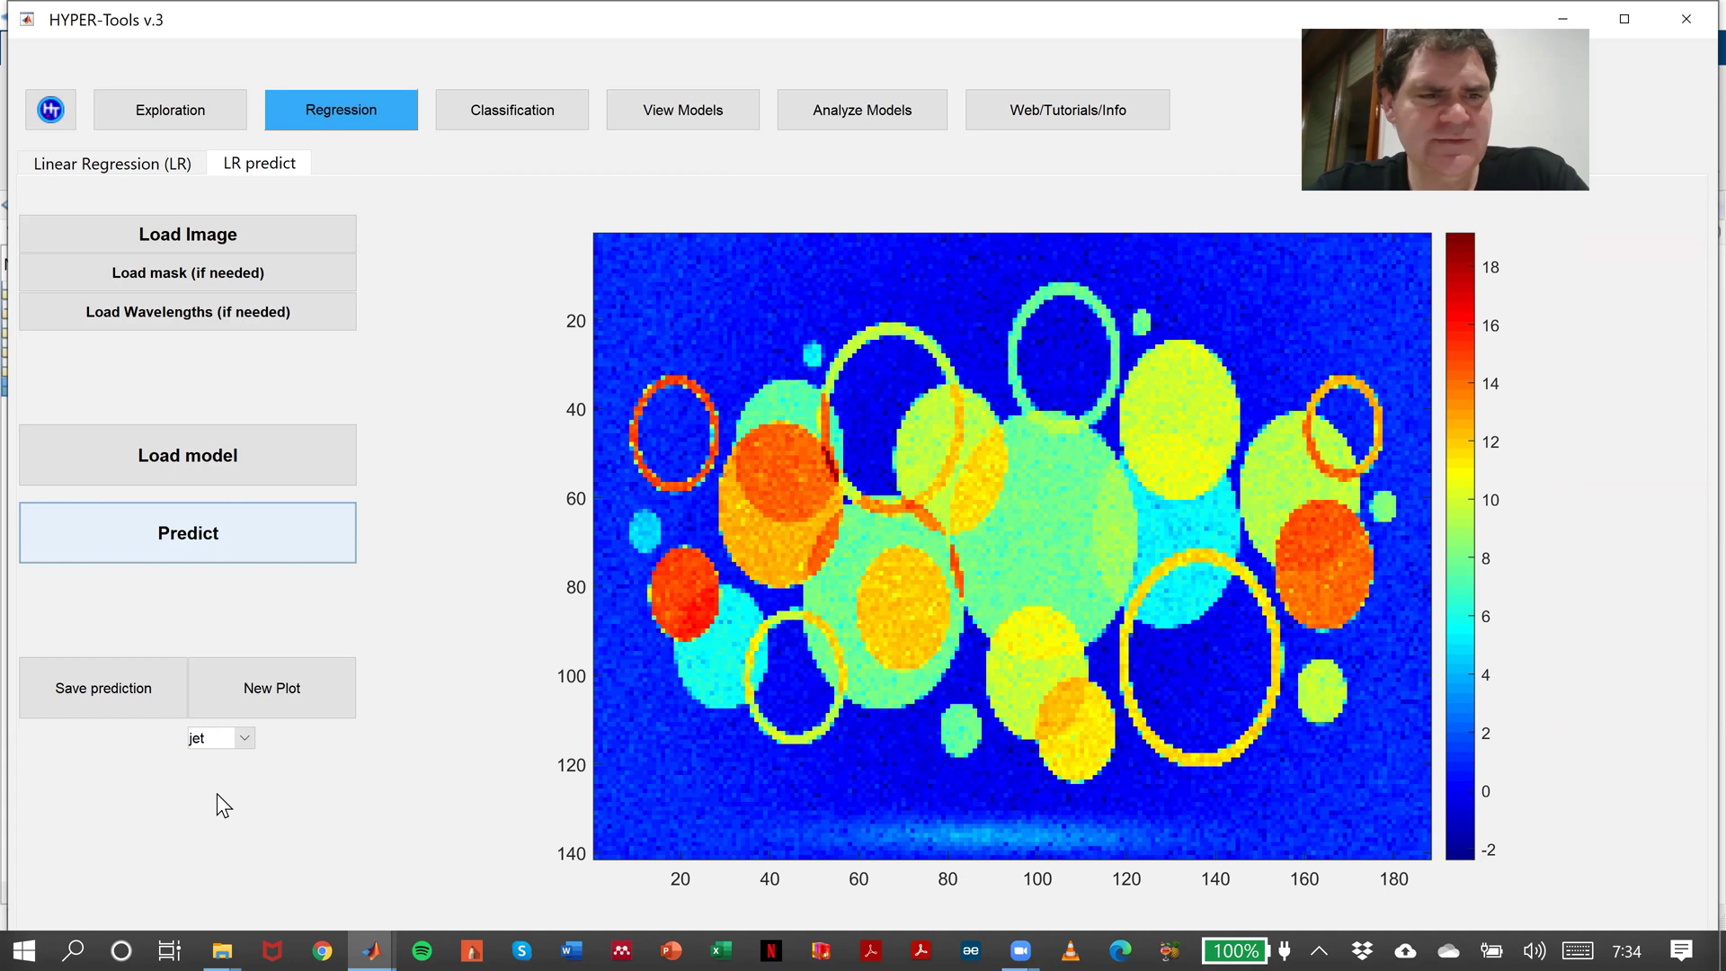
left_click(120, 703)
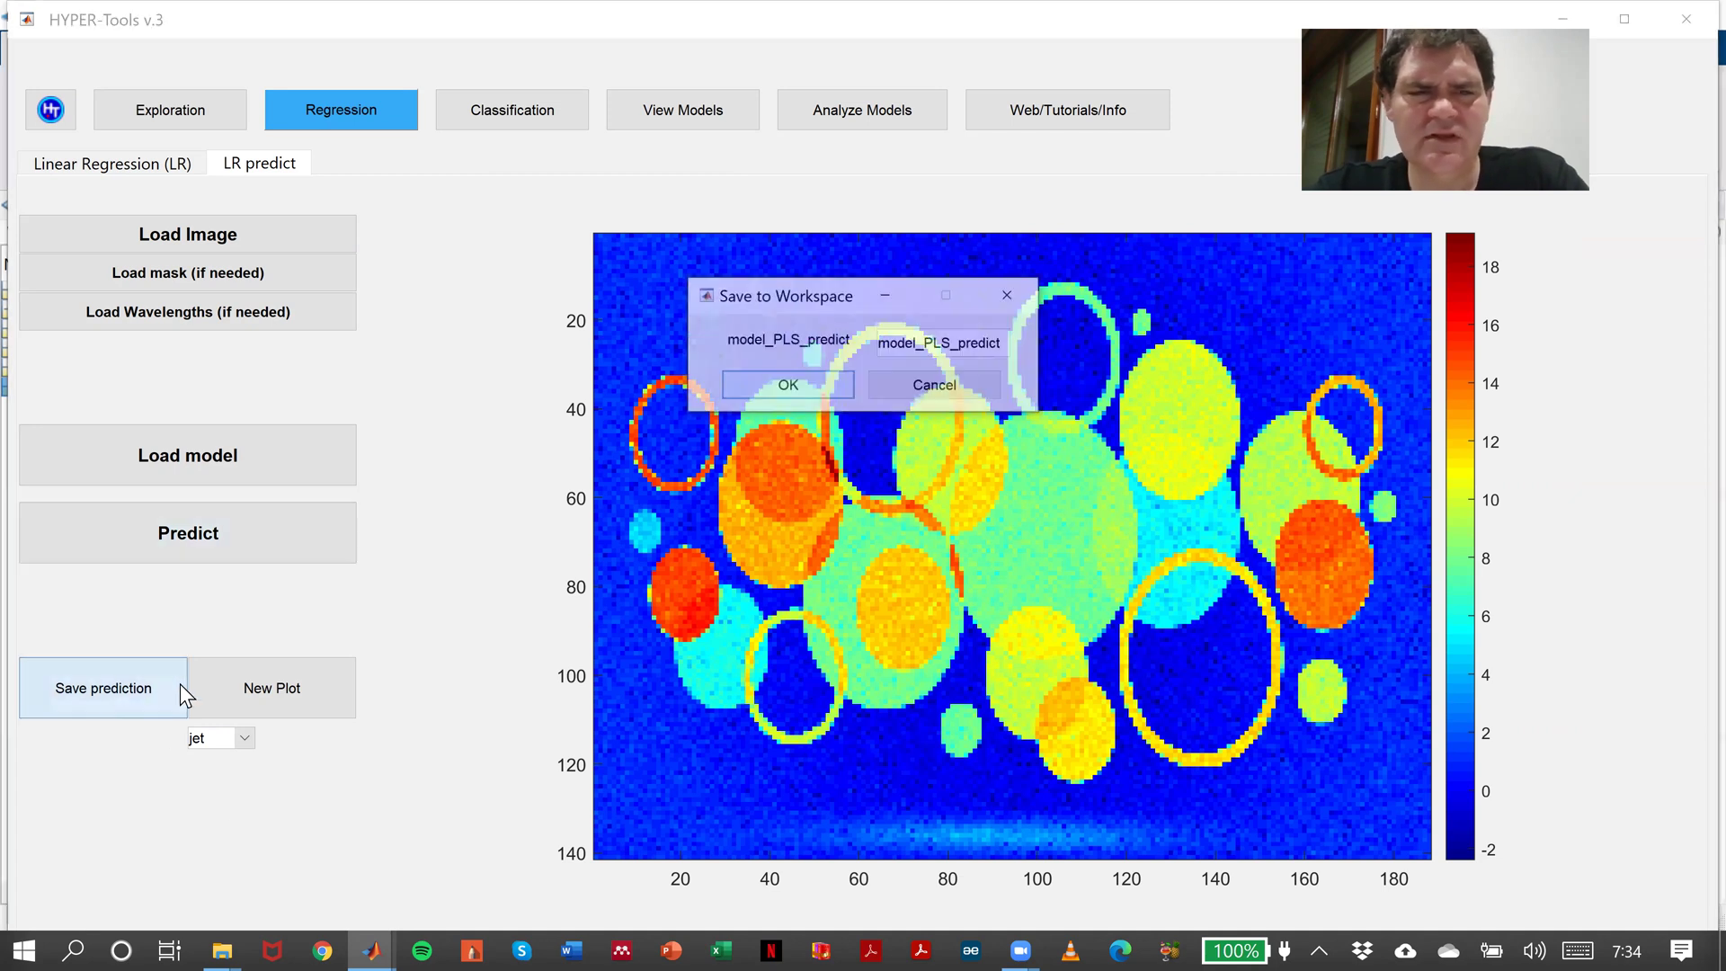
left_click(789, 386)
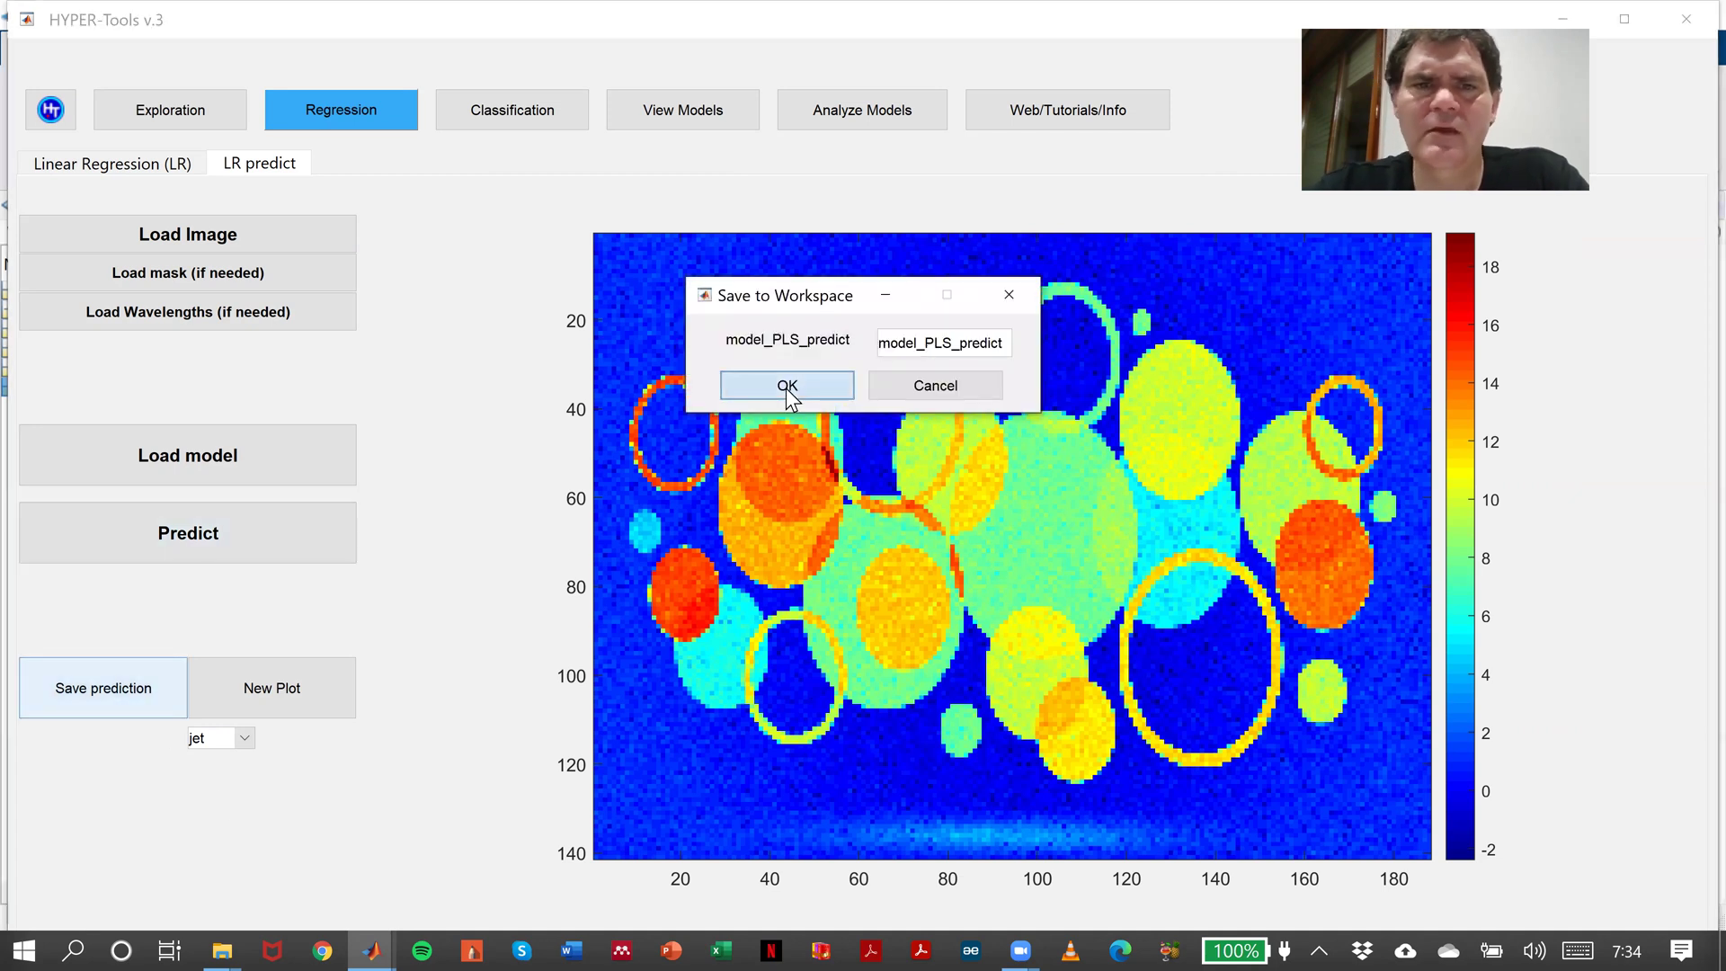
Switch to MATLAB's command window and plot c(:) against model_PLS_predict.concentrationimage(:) with '.' markers in a new figure.
left_click(1568, 15)
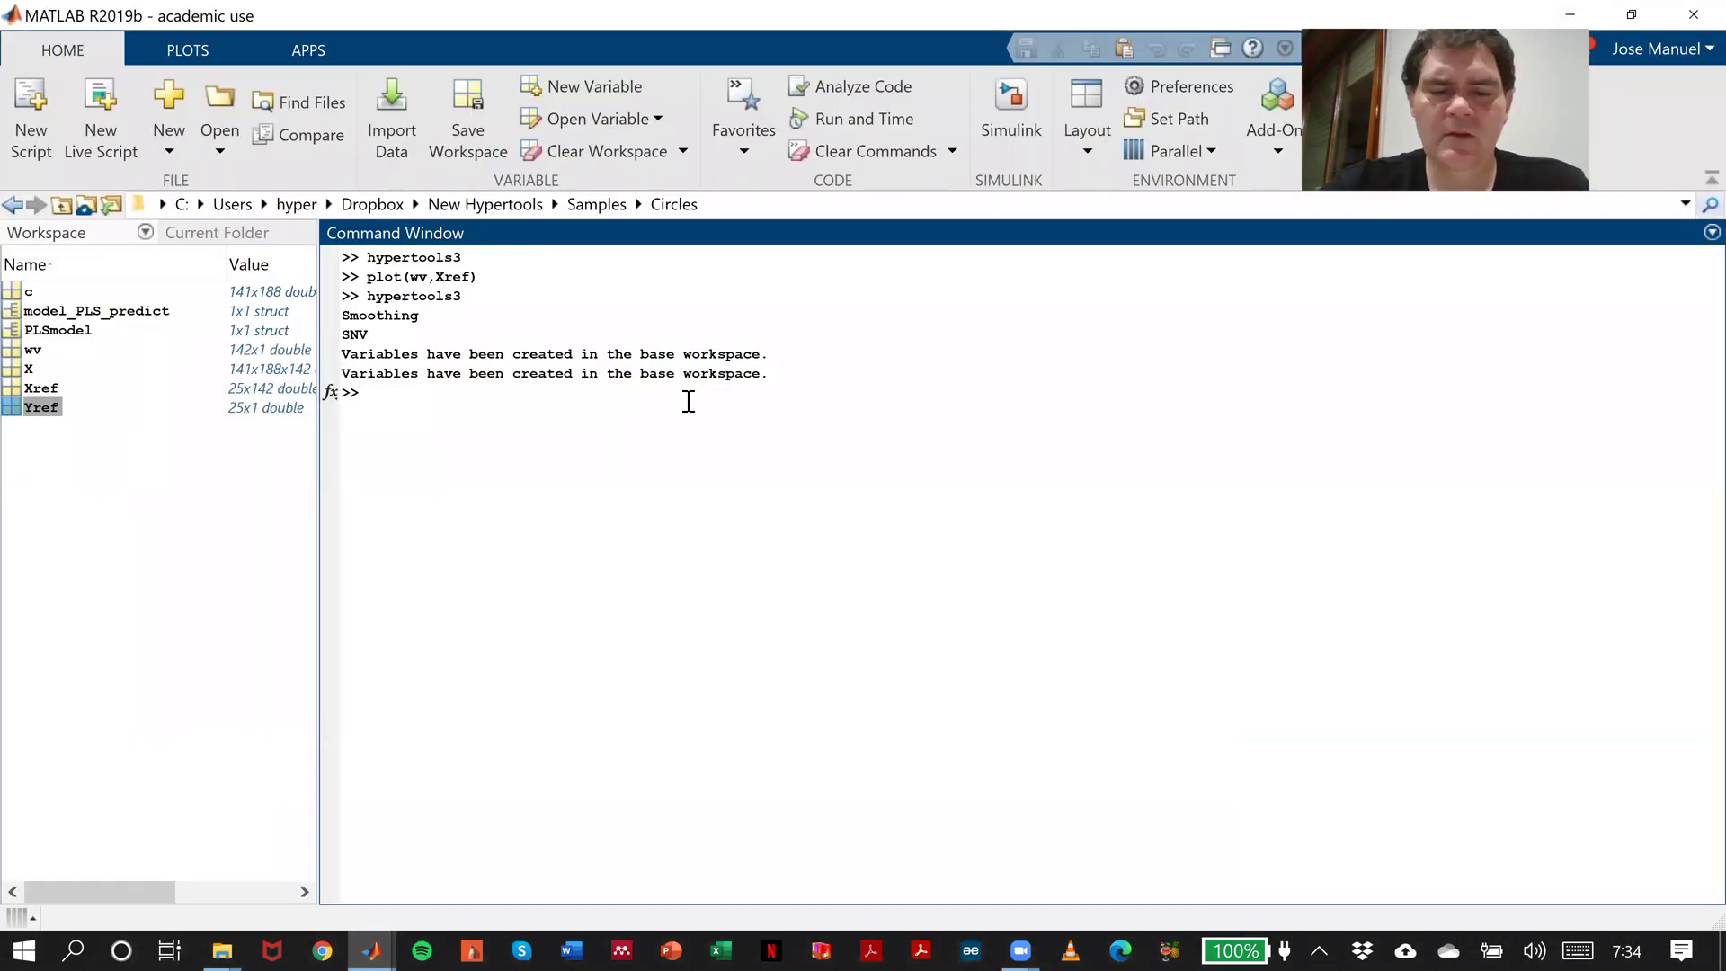
type("figure; ")
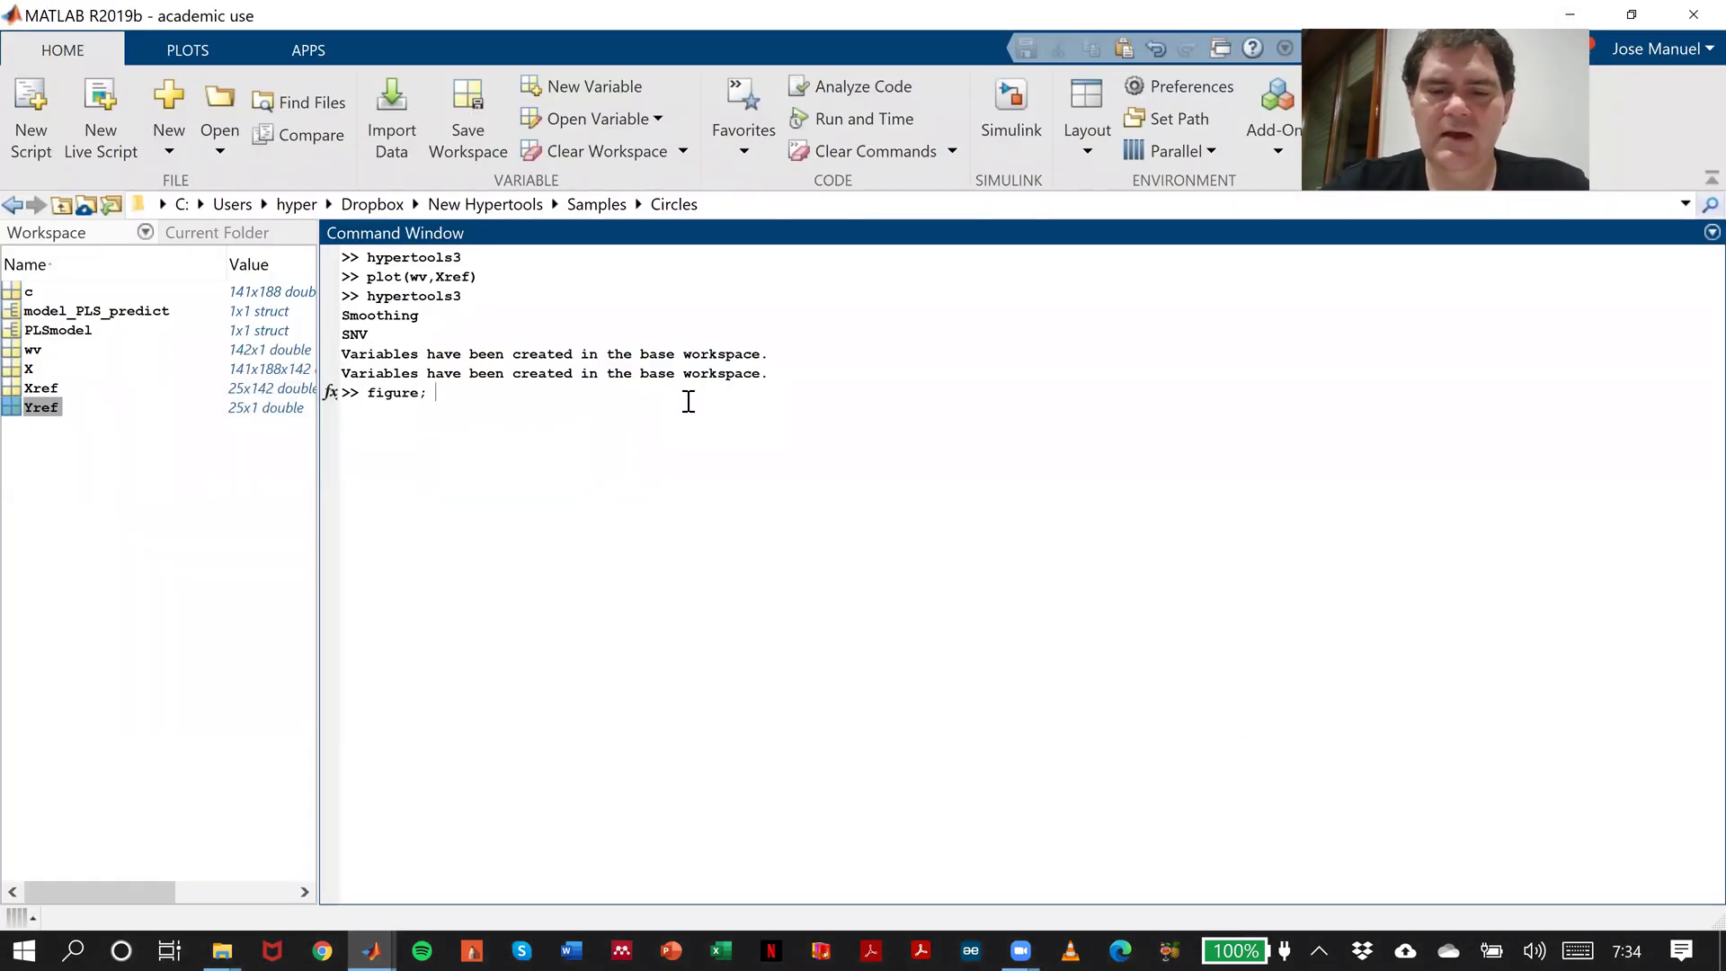
type("plot(")
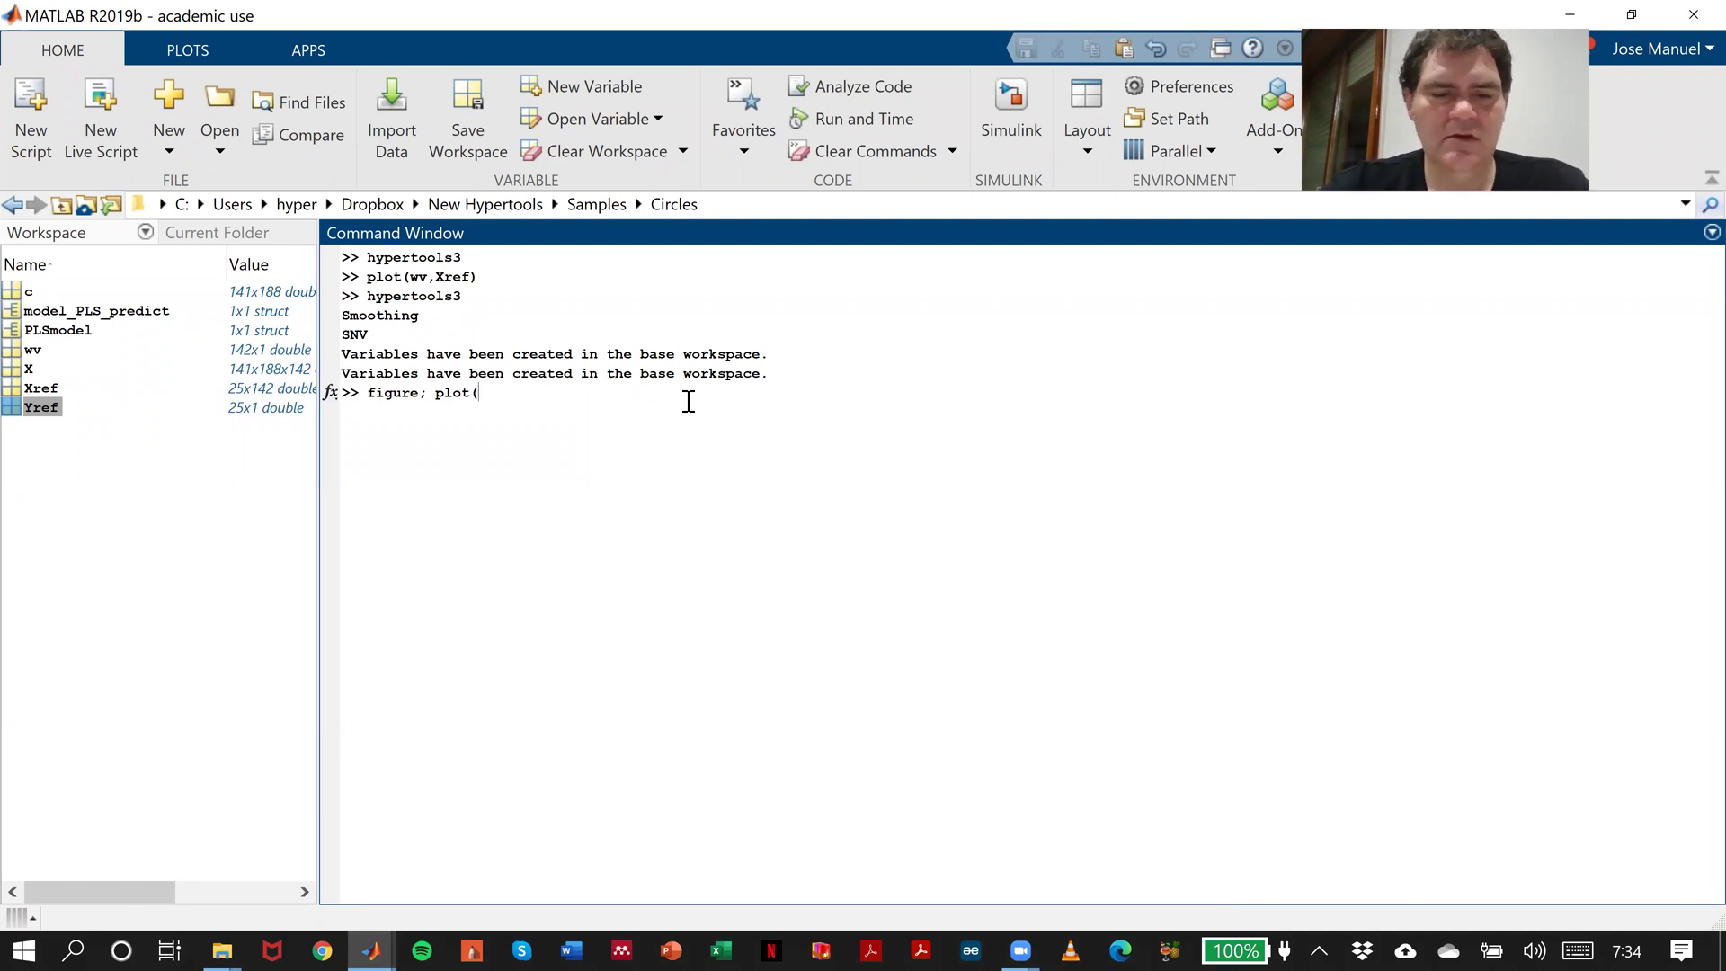
type("c(:)")
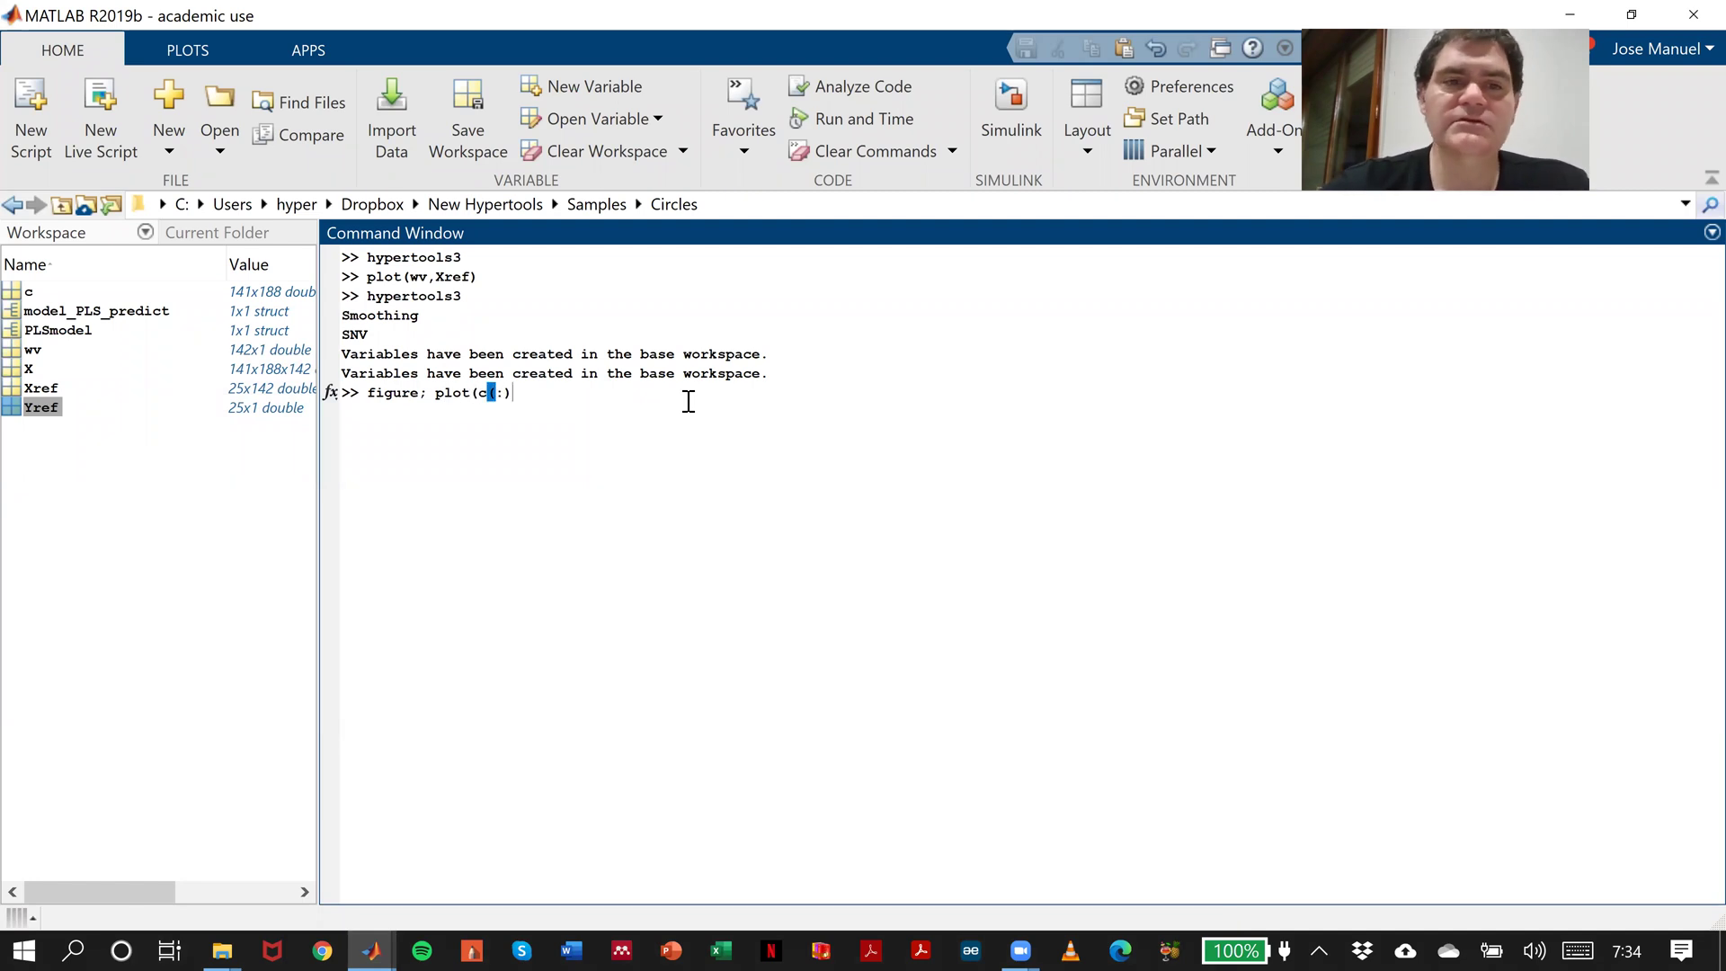
type(",model_PLS")
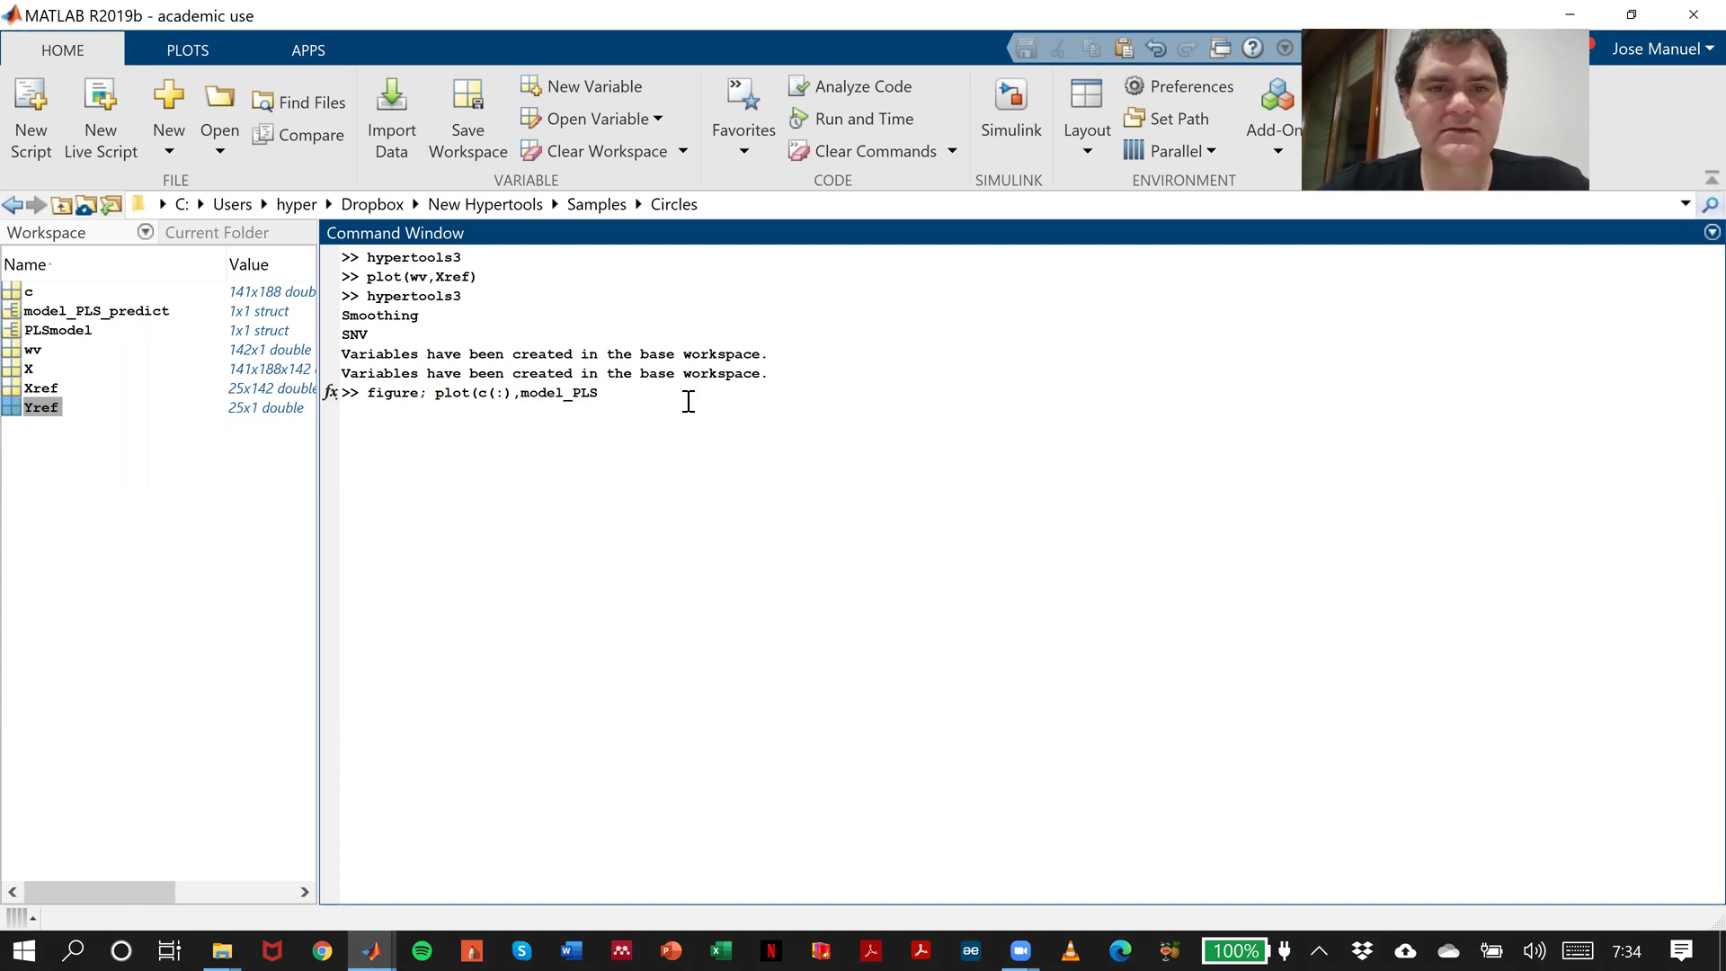
type("_predict.")
key("Tab")
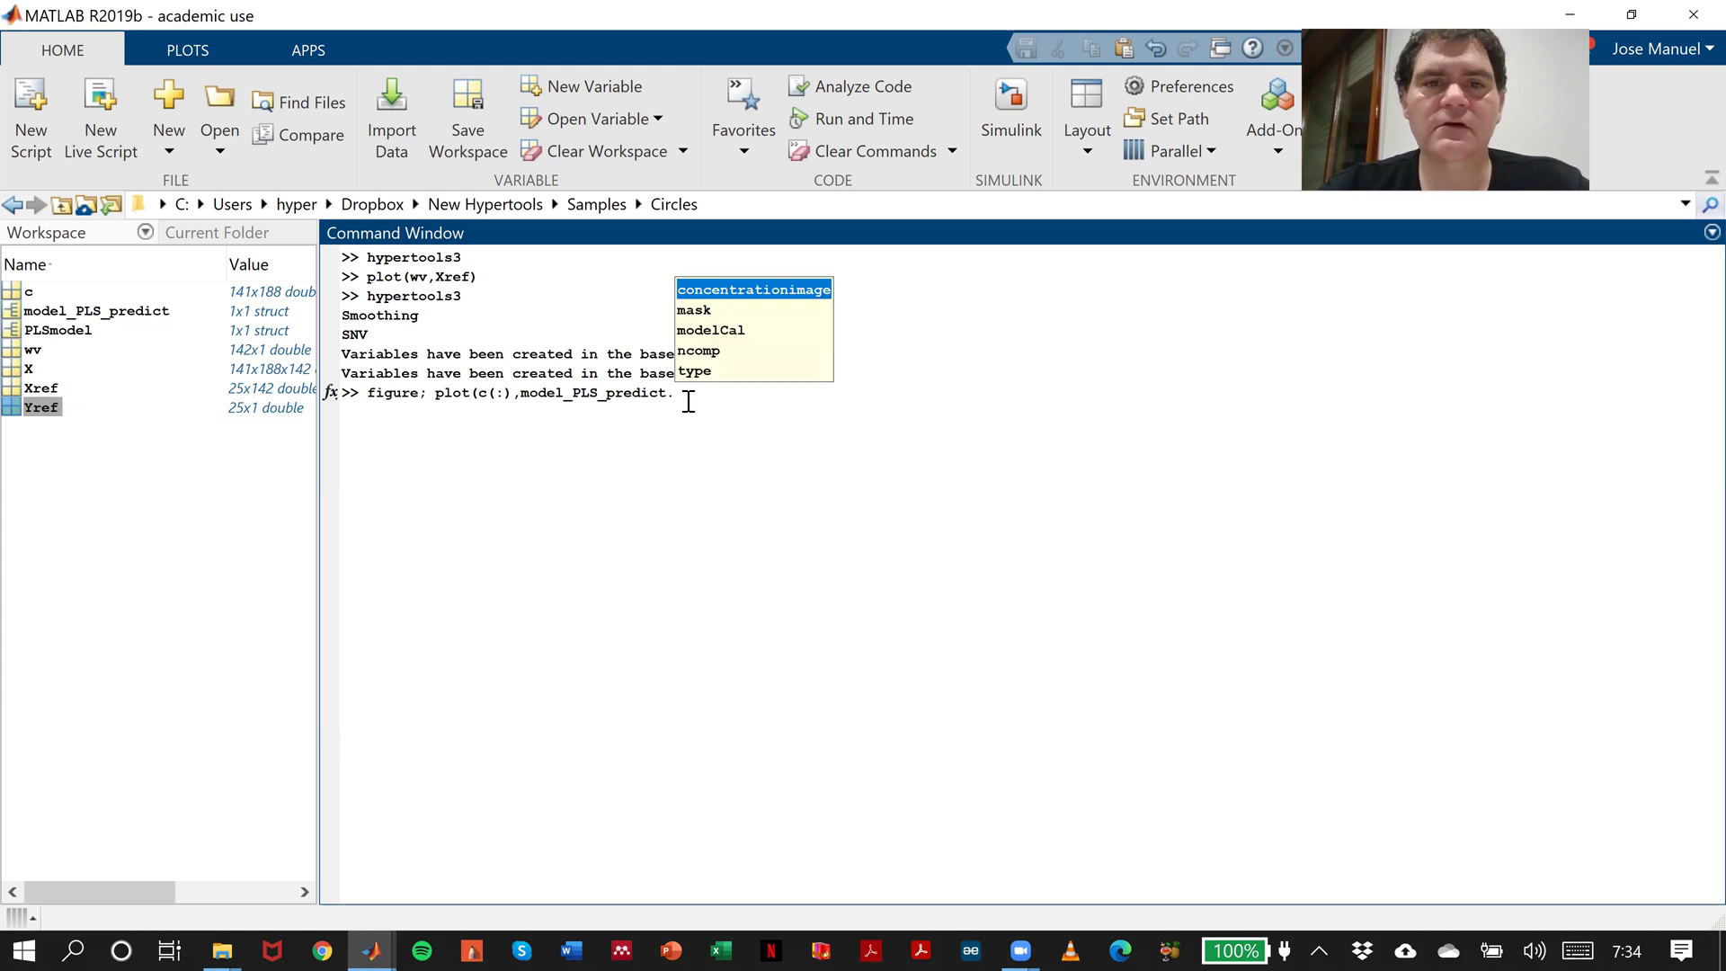
key("Return")
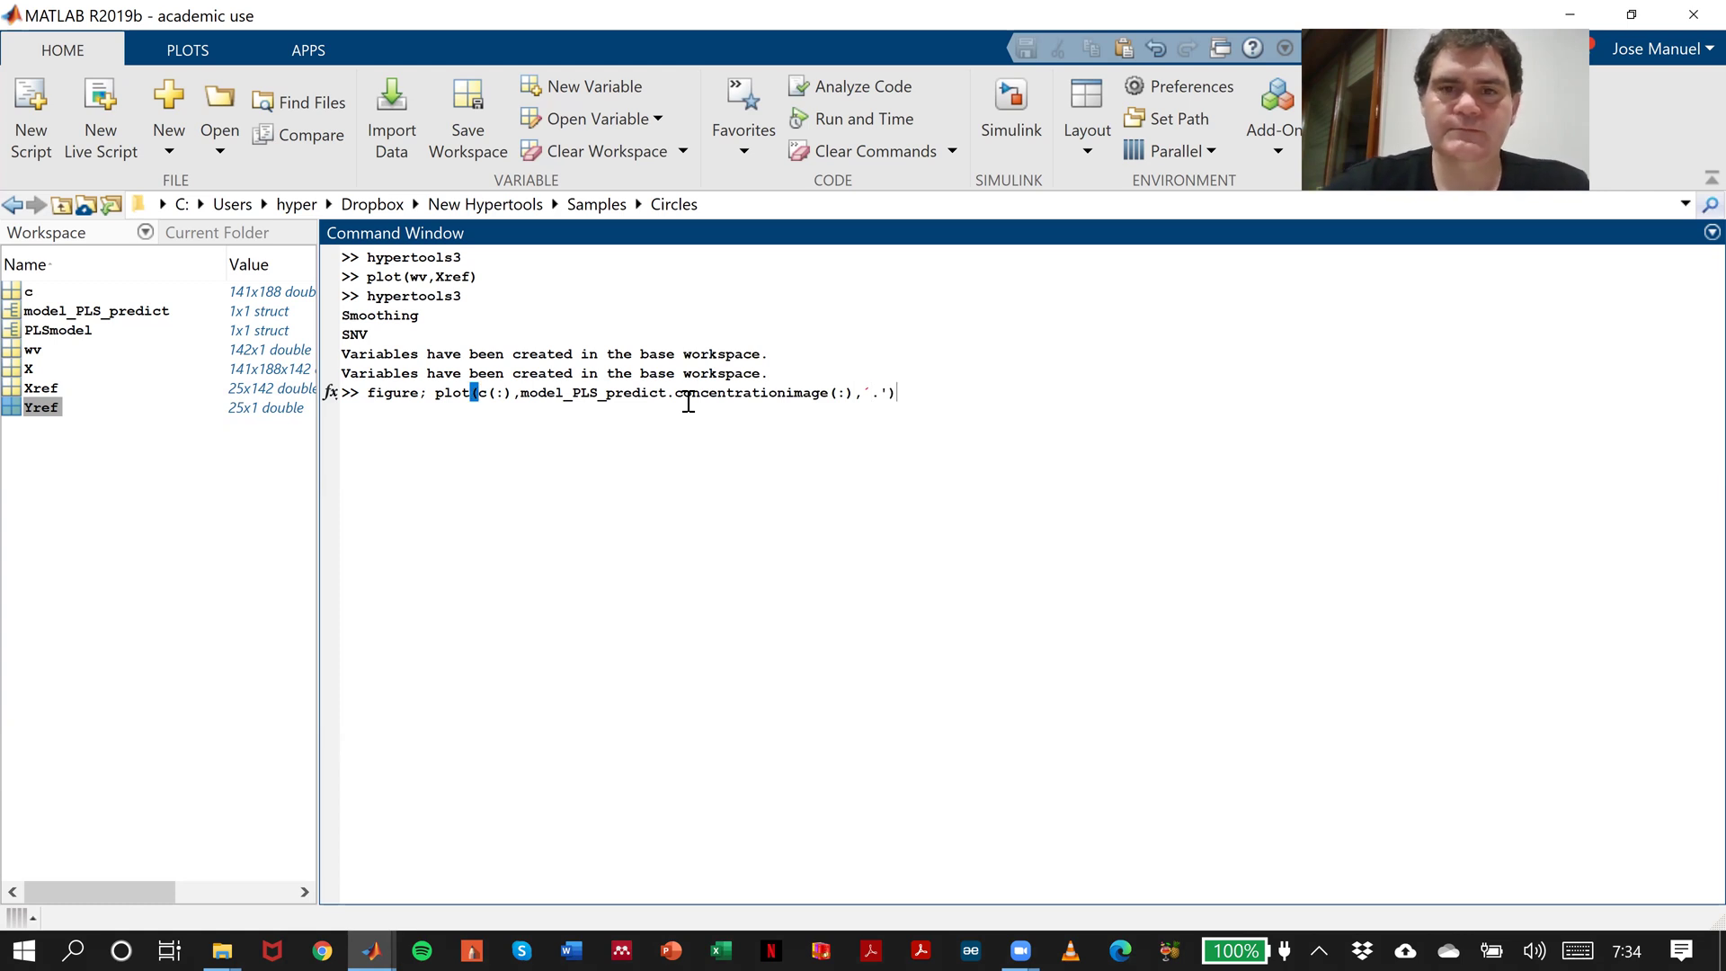
key("Return")
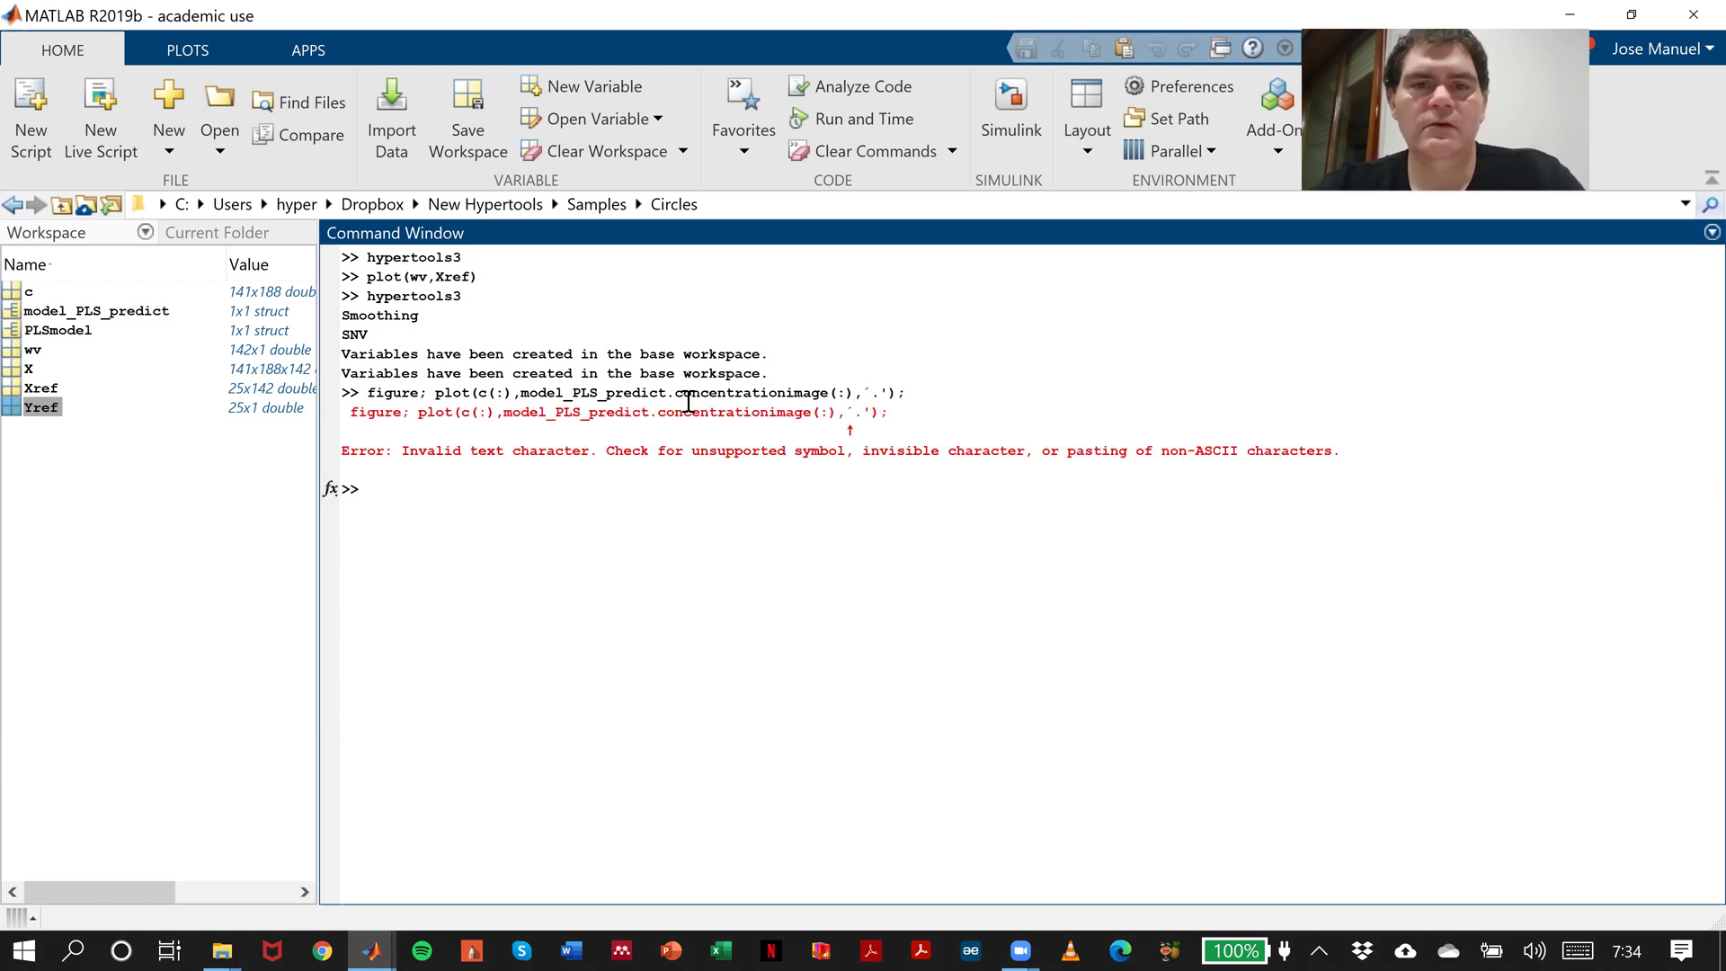
key("Up")
key("Left")
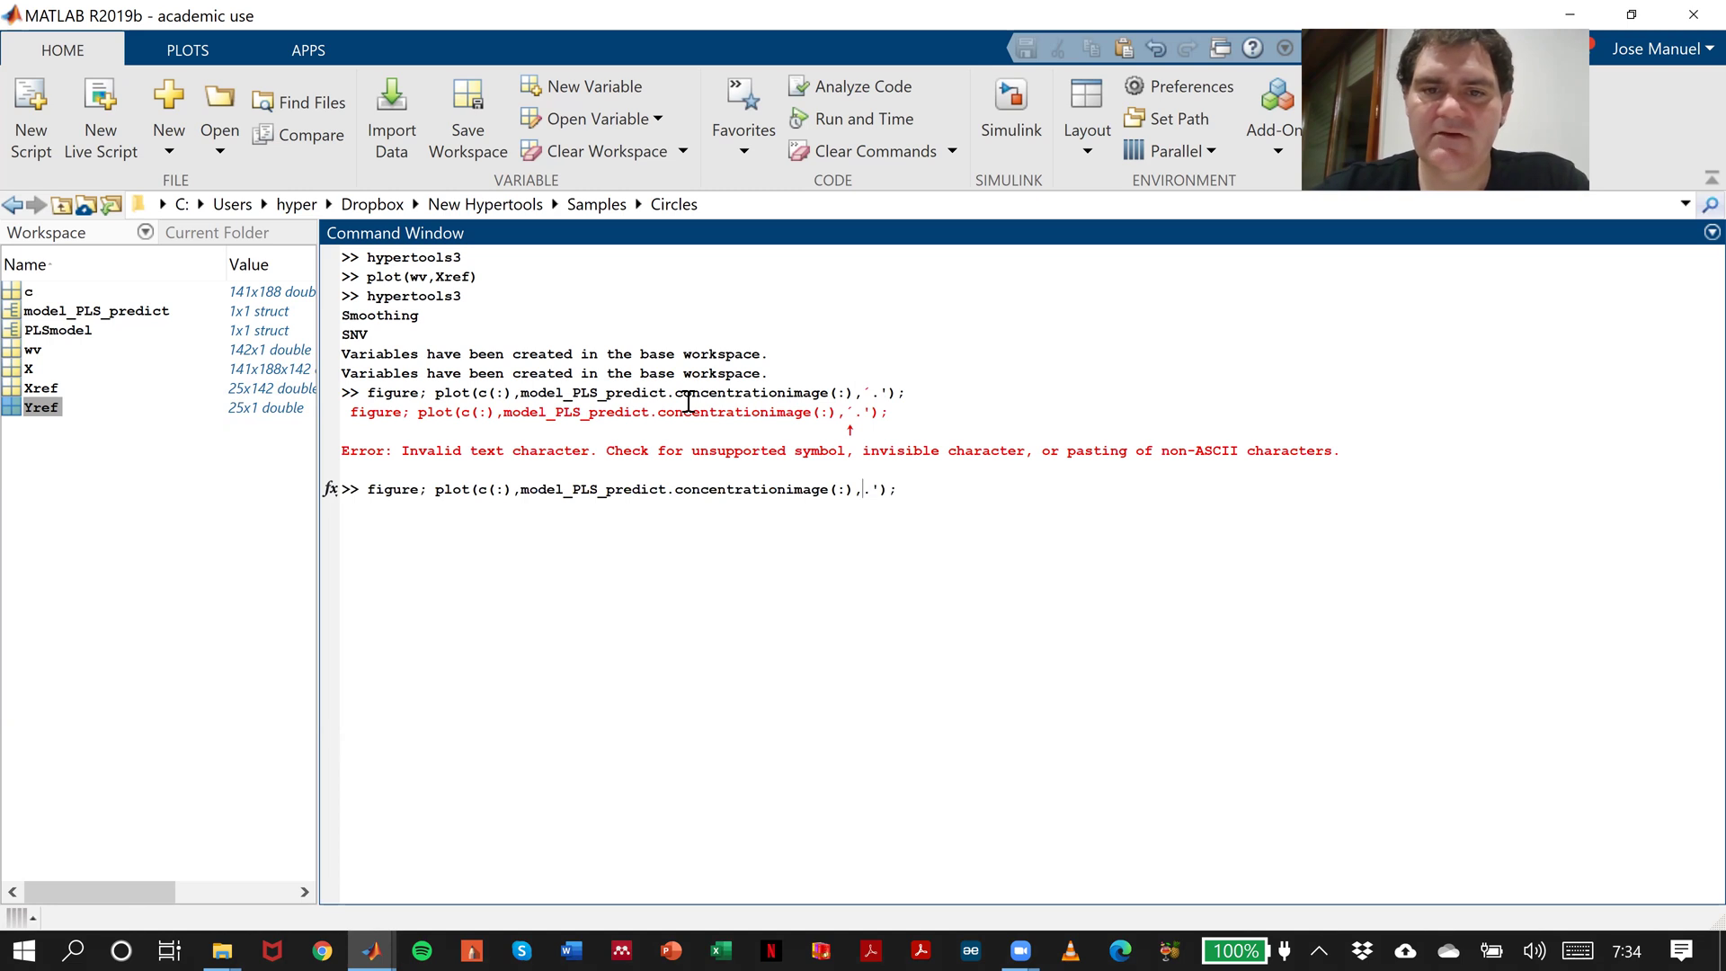
key("Return")
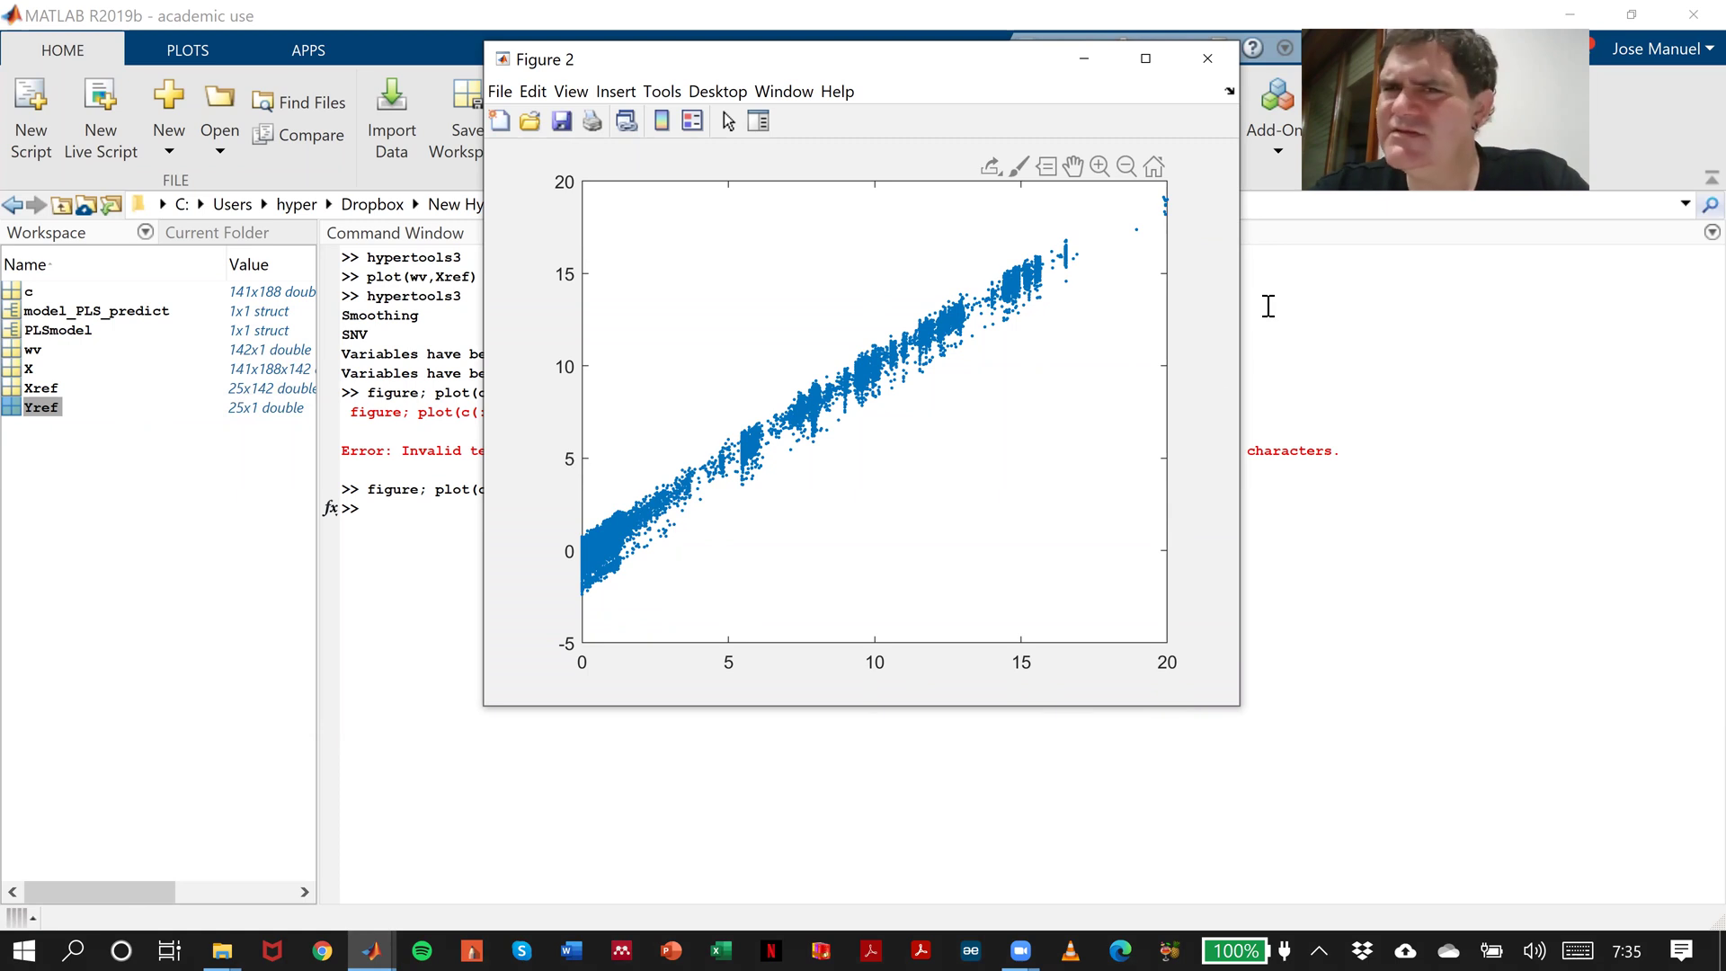
Close the scatter figure and try corrcoef on c(:) and model_PLS_predict.concentrationimage(:), keeping the '.' argument from the plot command.
left_click(1207, 63)
key("Up")
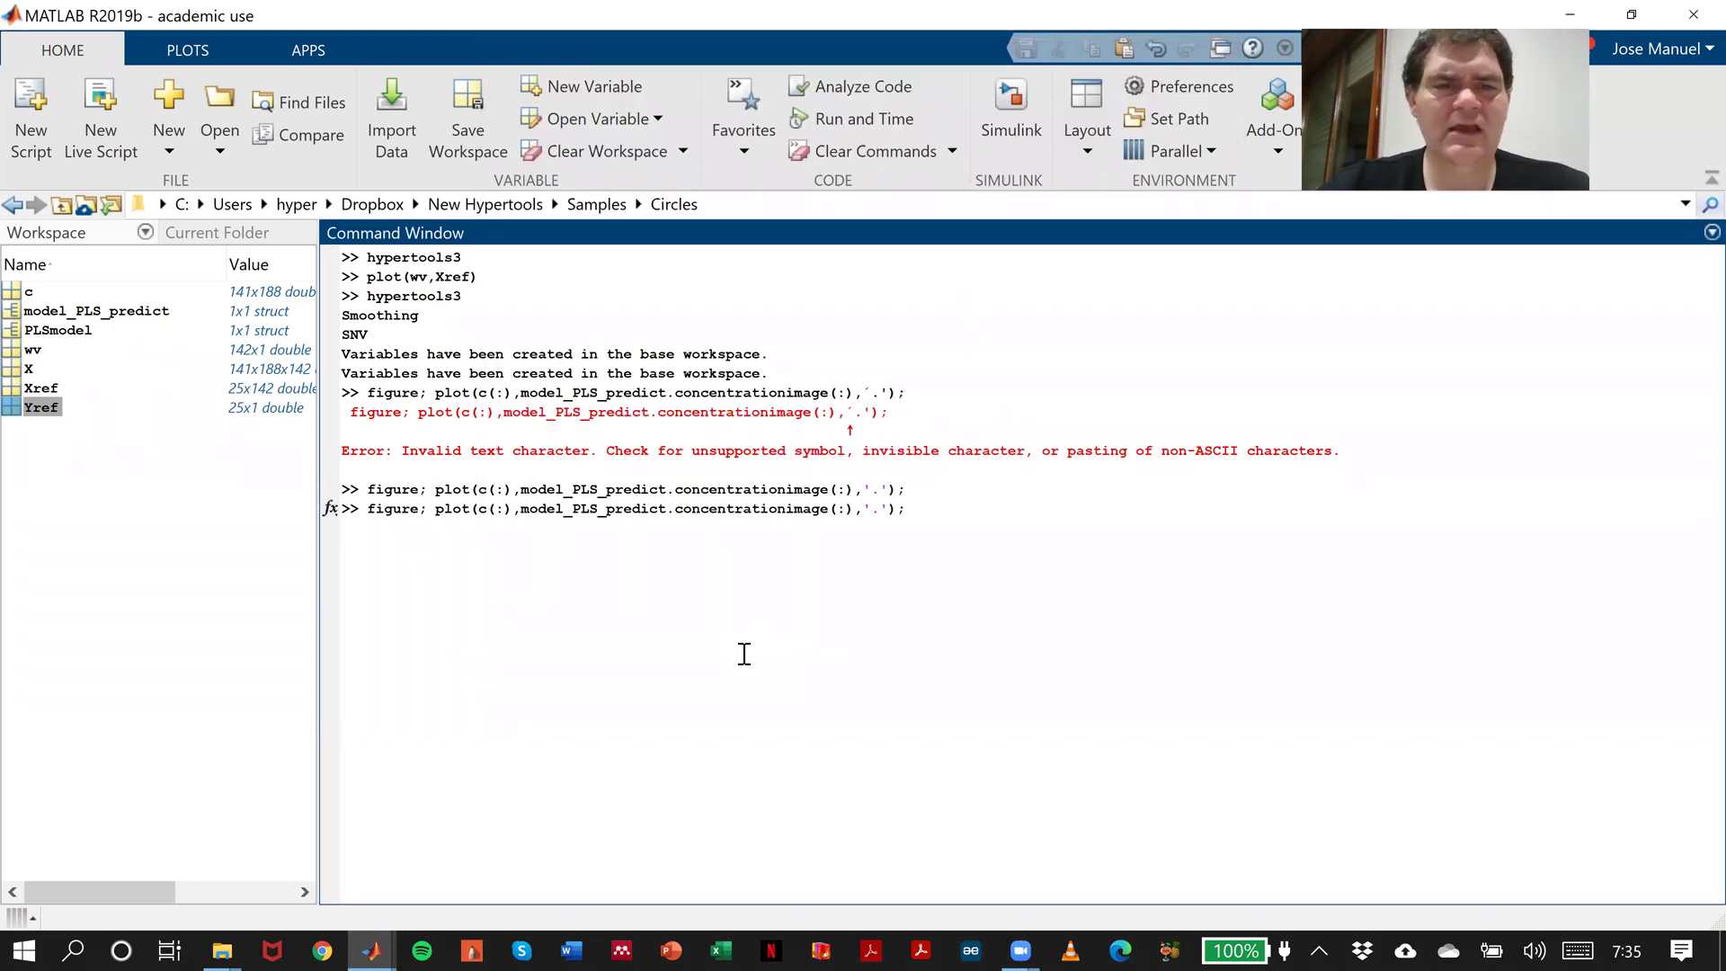
left_click(475, 514)
key("ctrl+shift+Left")
key("ctrl+shift+Left")
key("ctrl+shift+Left")
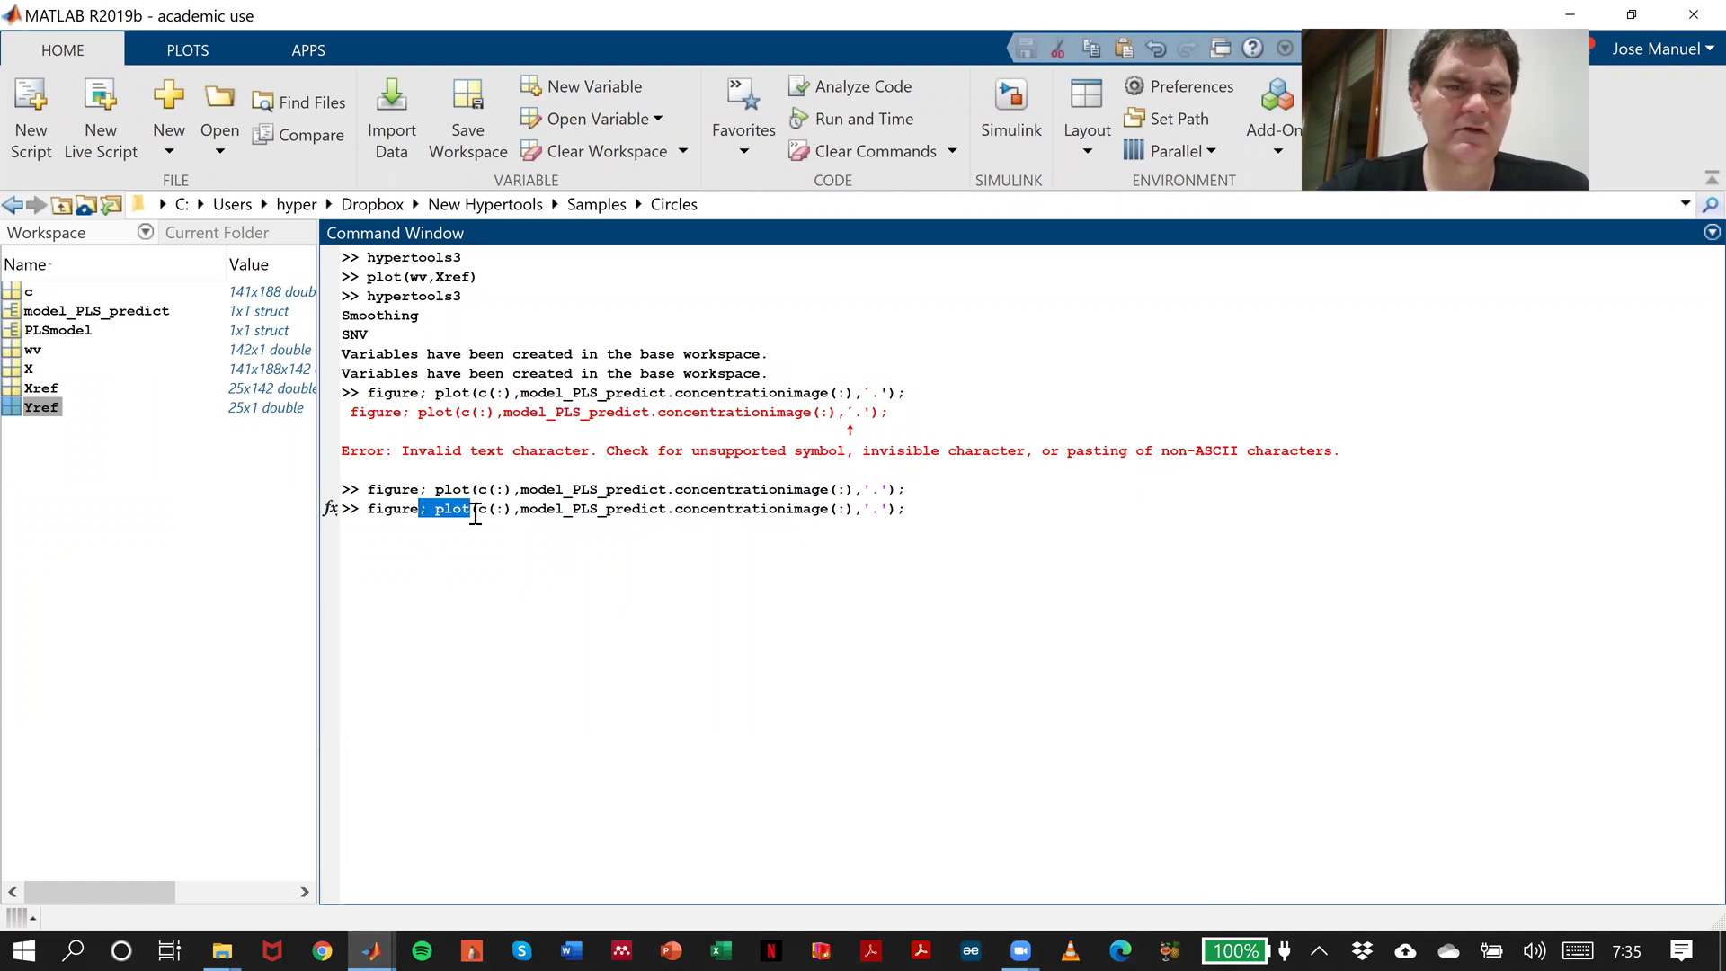
type("corr")
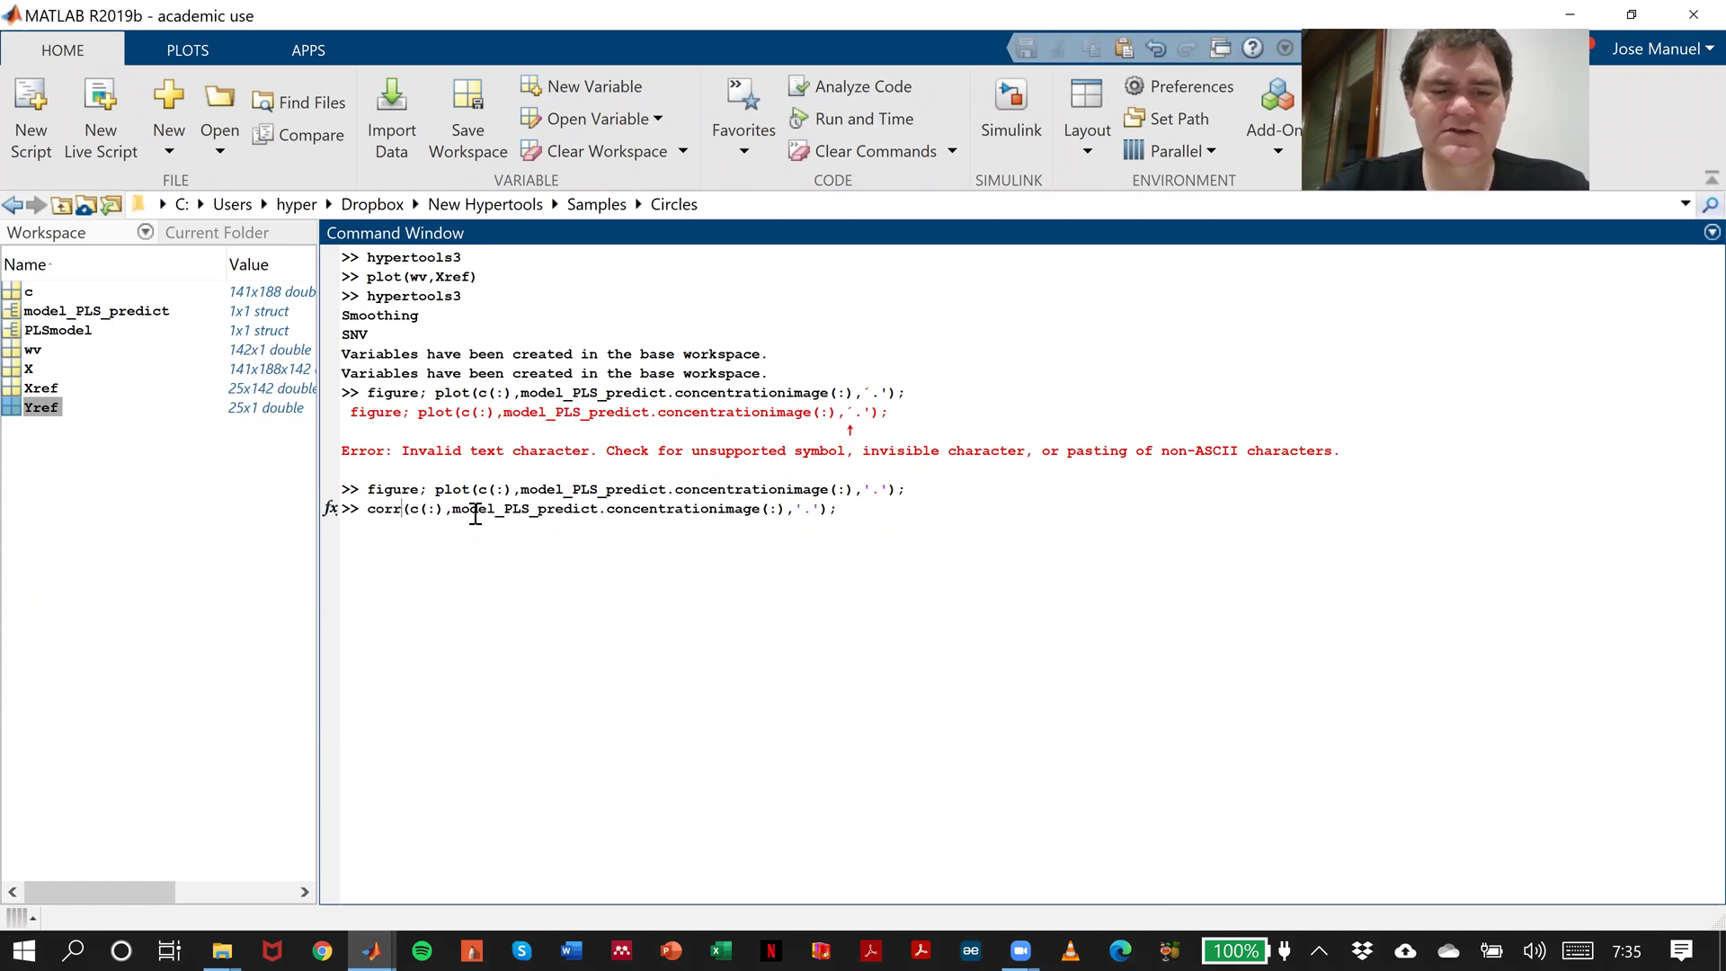
type("coef")
key("Return")
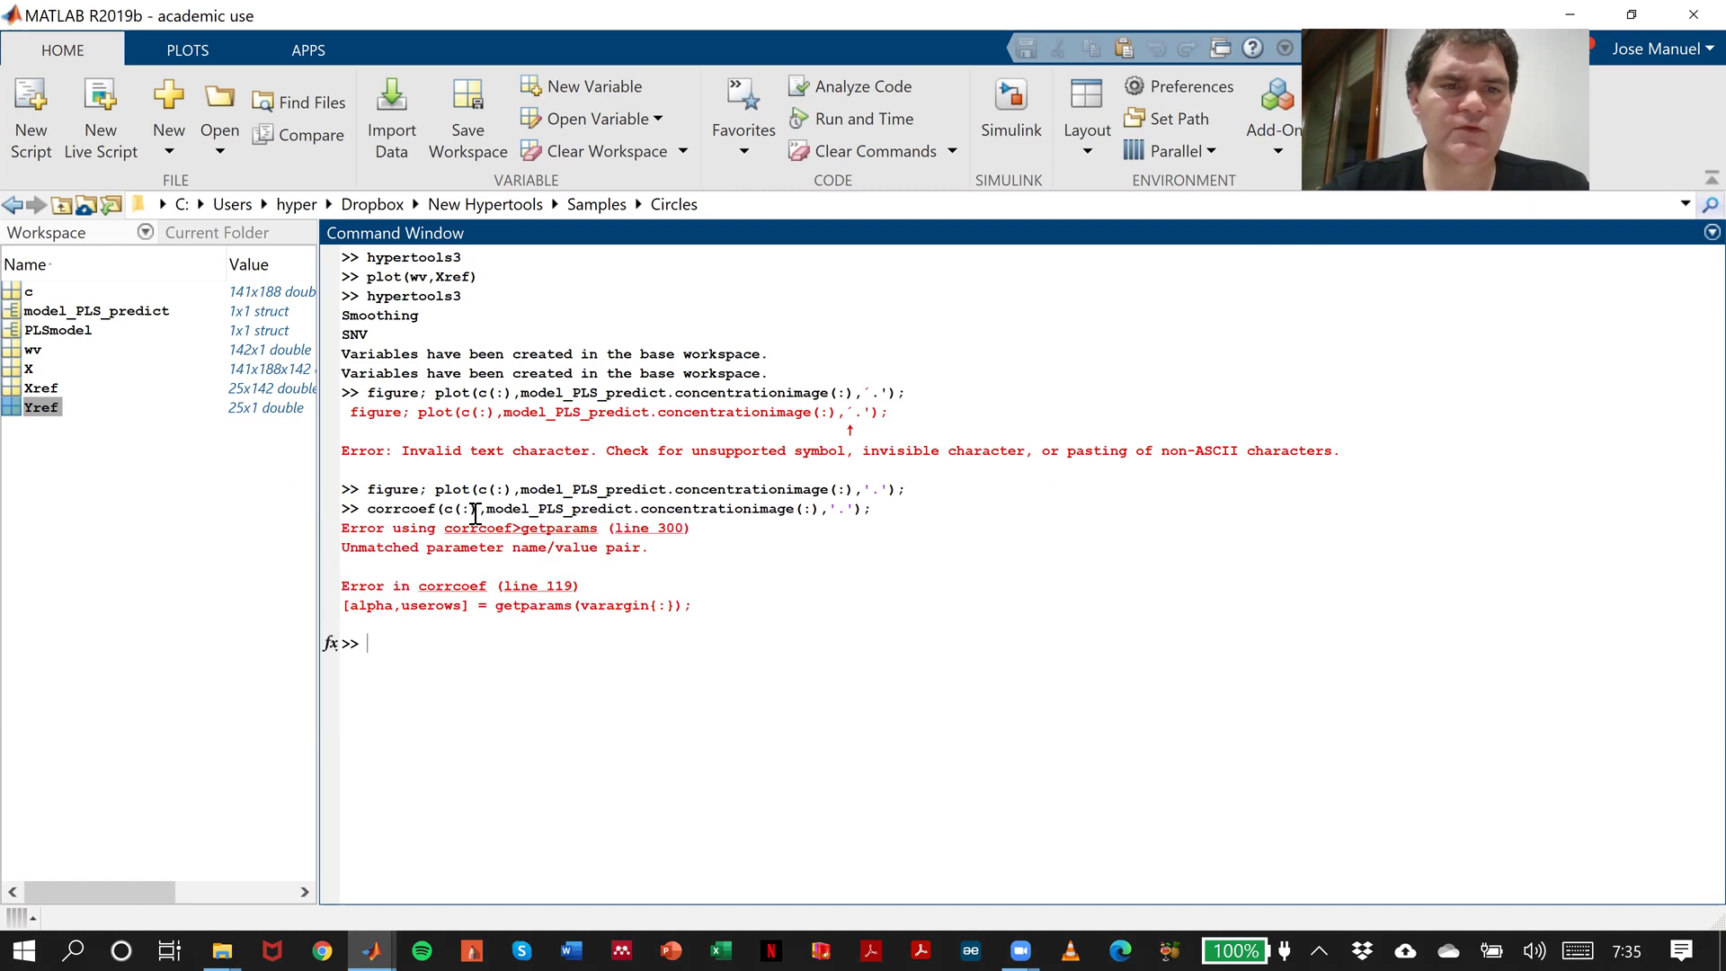
Rerun corrcoef on c(:) and model_PLS_predict.concentrationimage(:) without the '.' argument, and select the ans variable in the workspace.
key("Up")
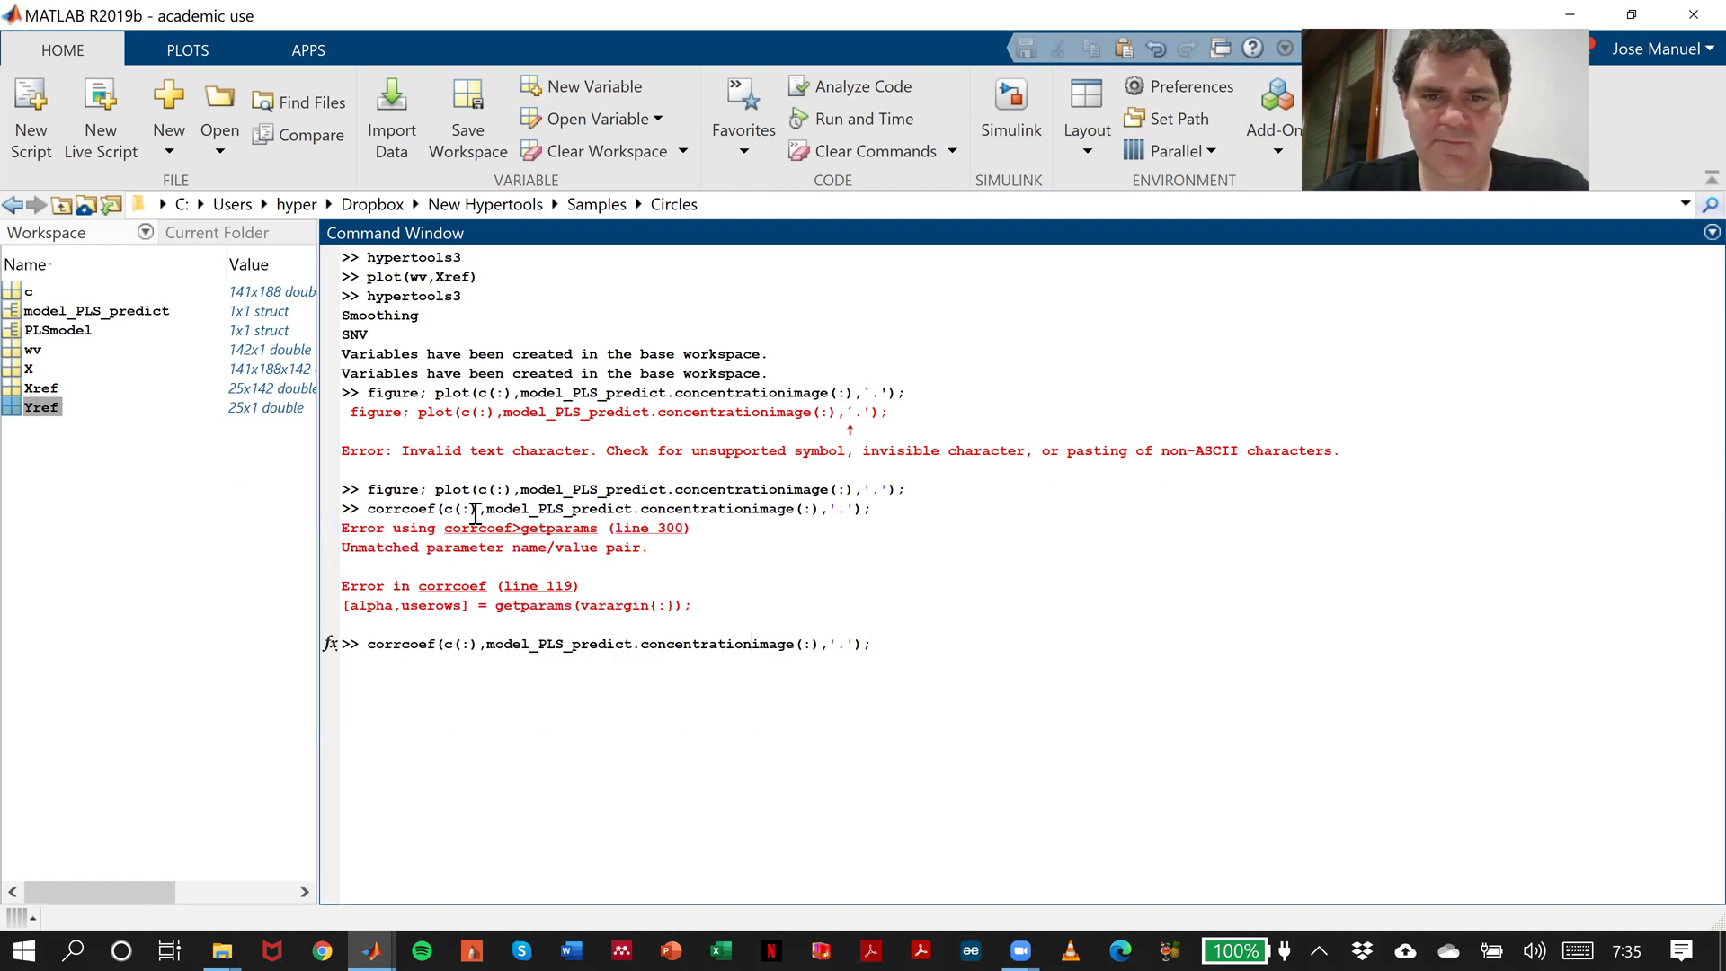
key("Delete")
key("Delete")
key("BackSpace")
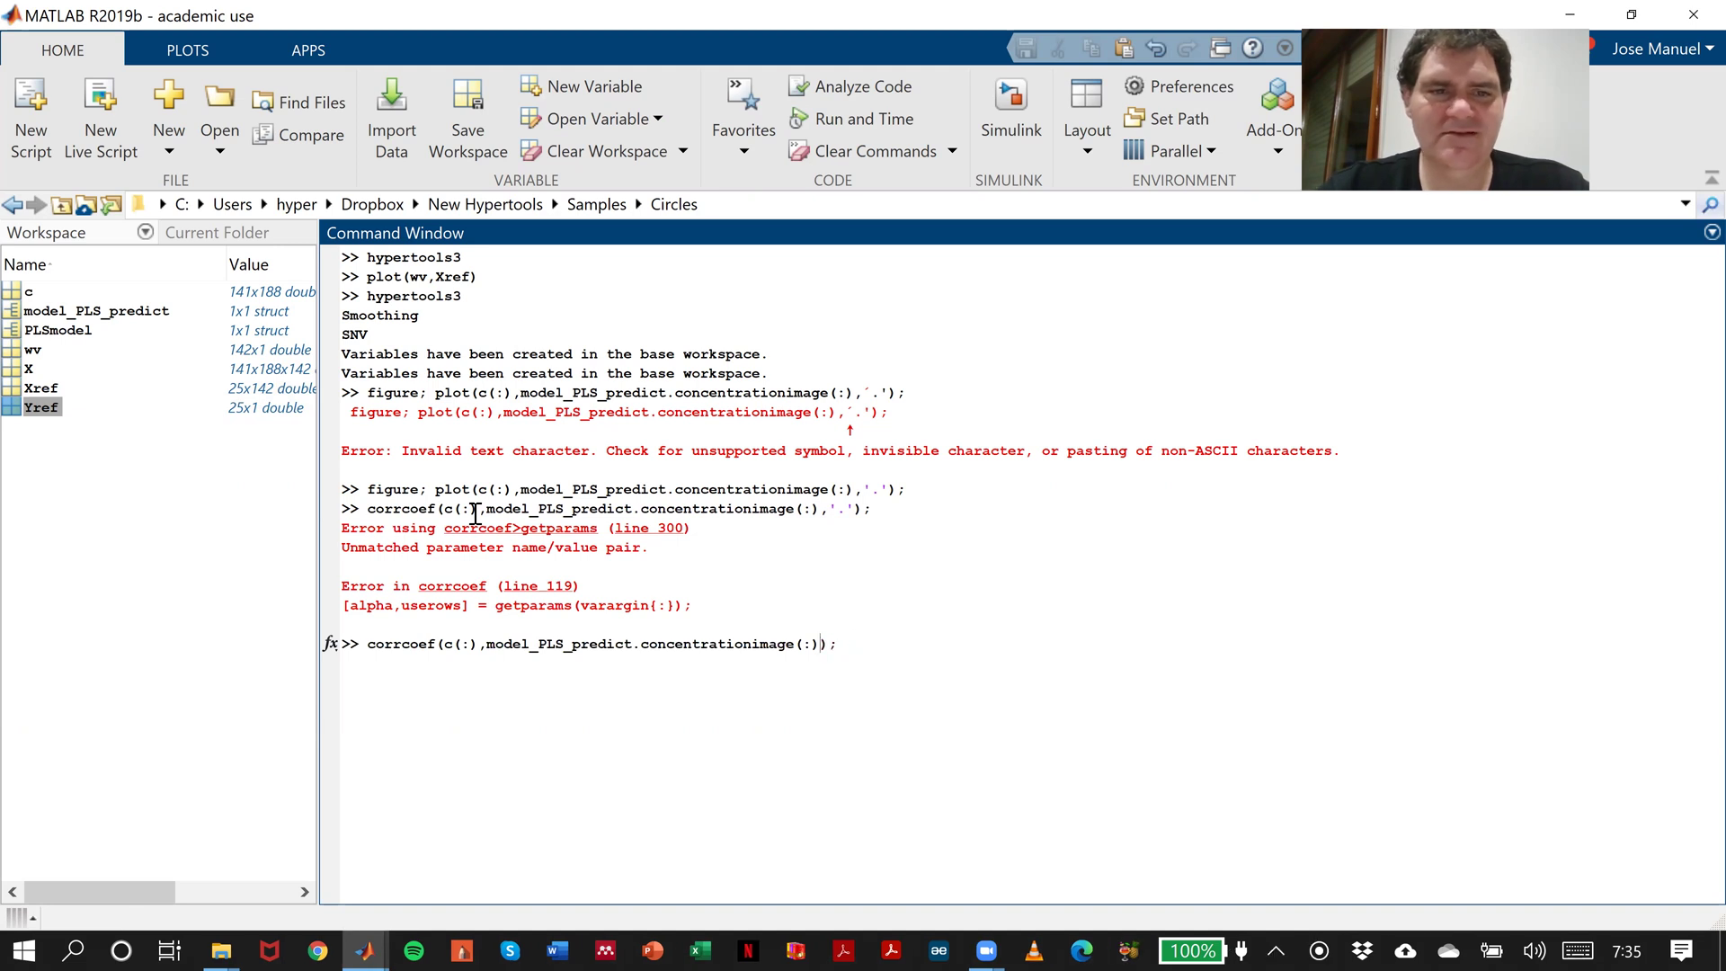
key("Return")
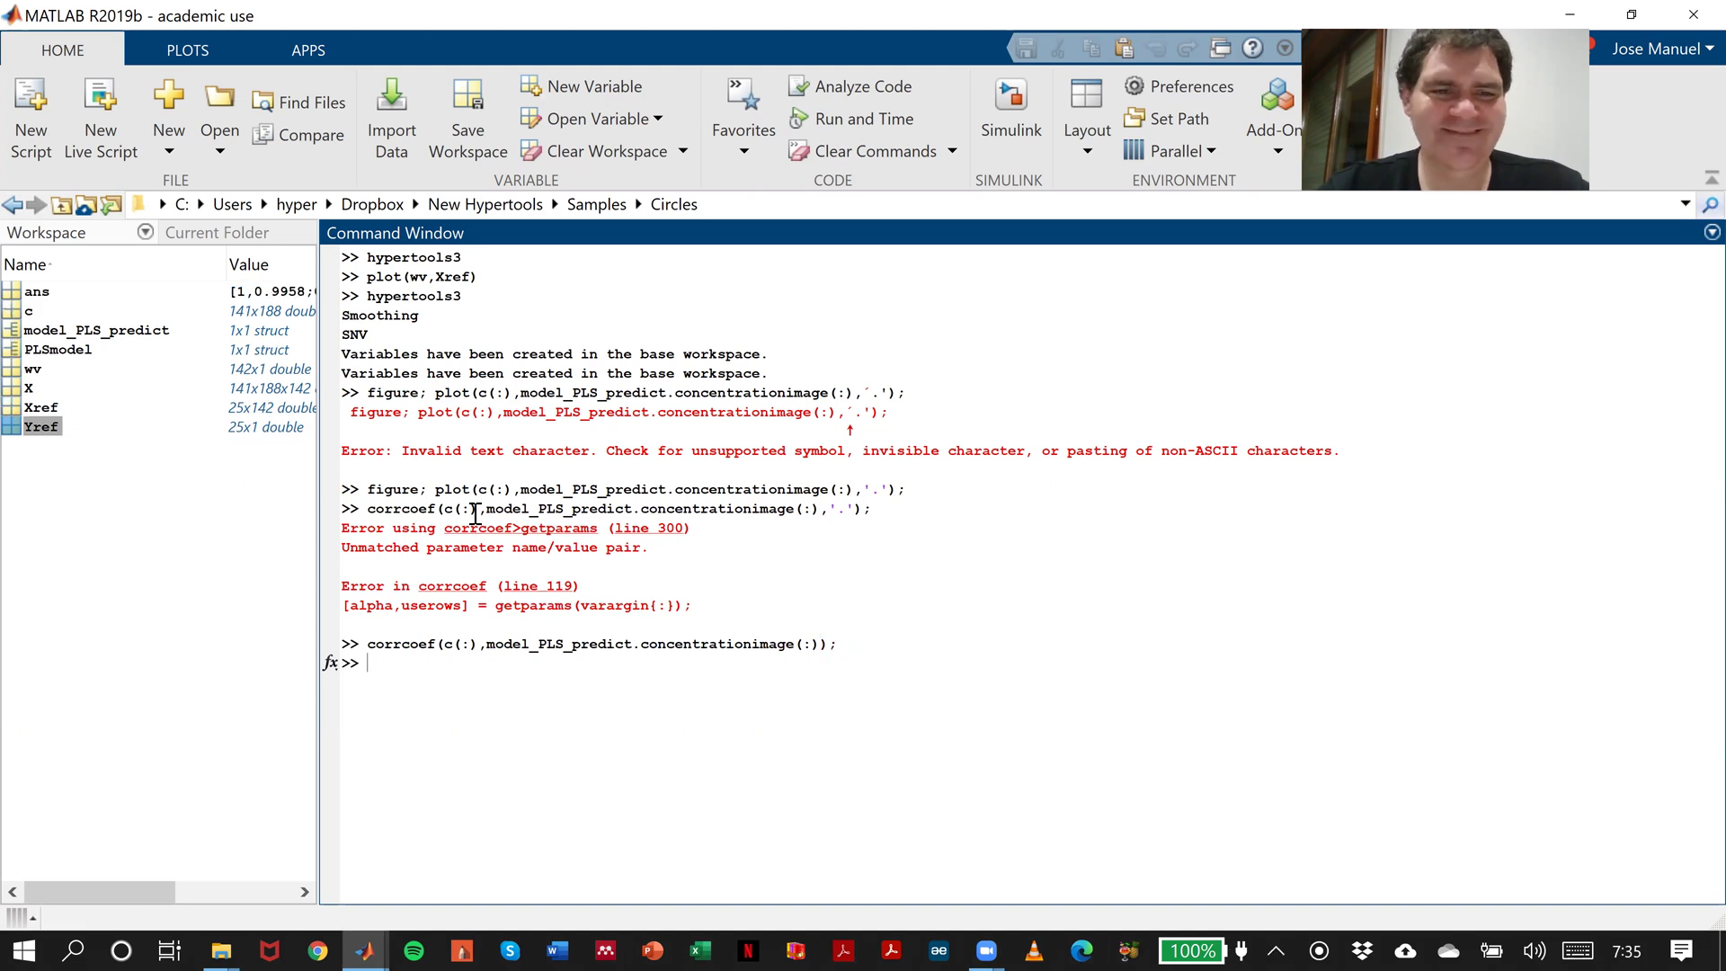
left_click(40, 292)
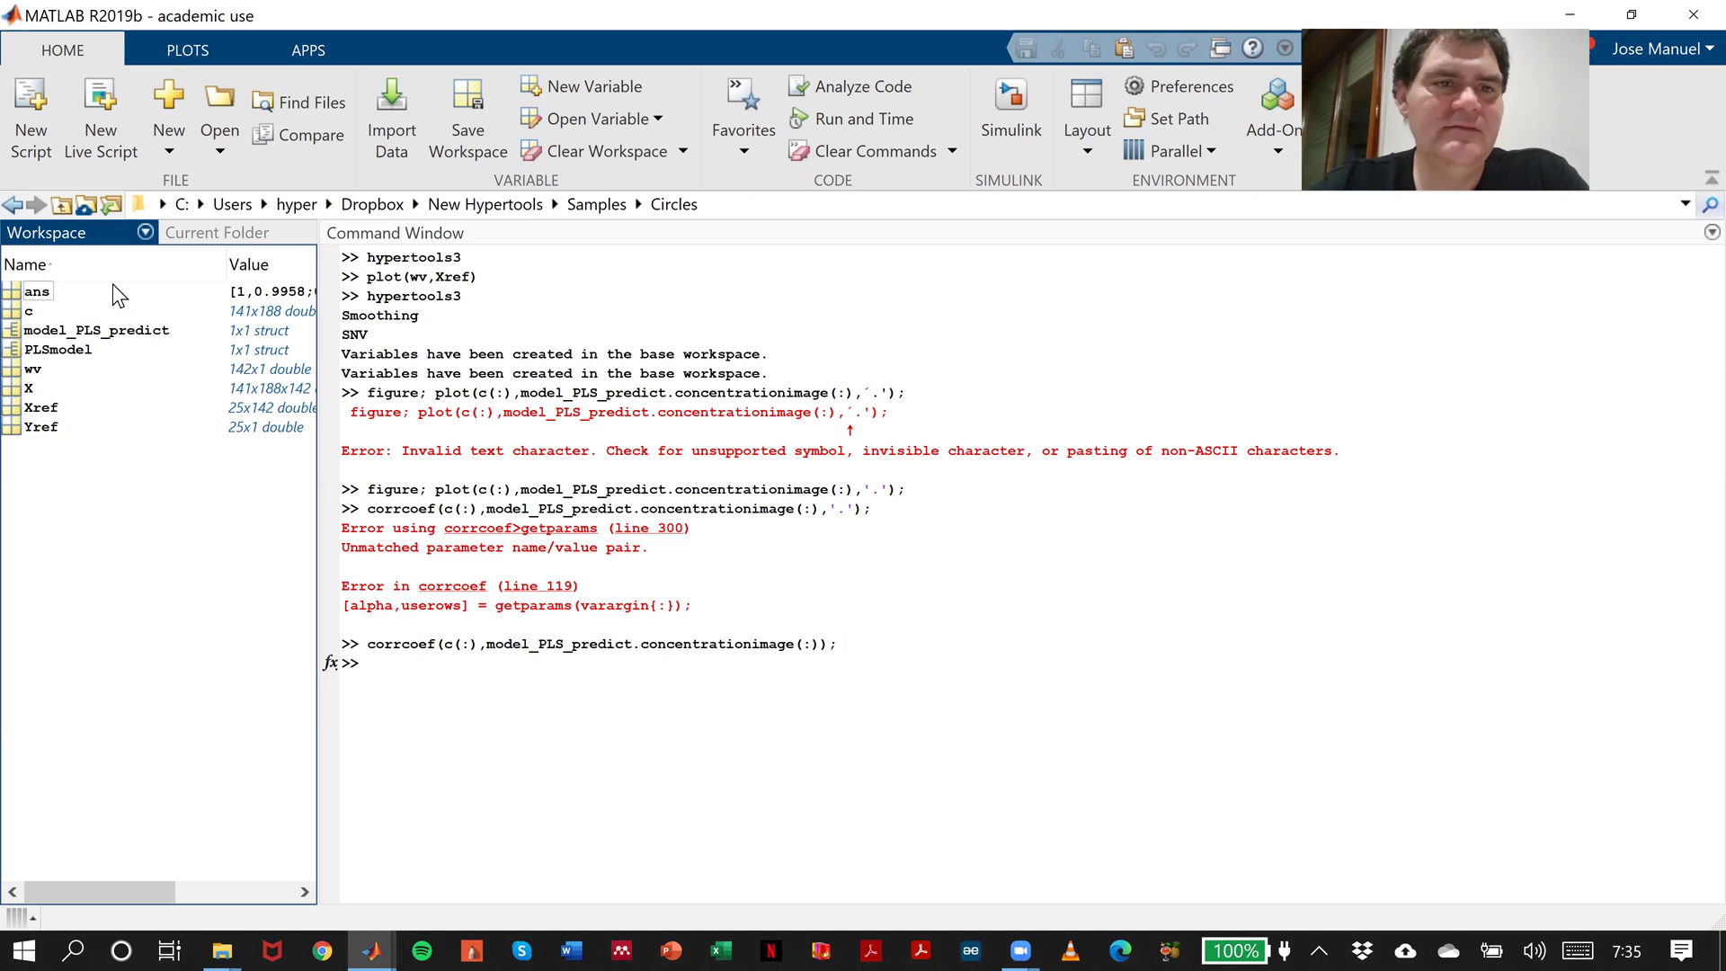
Widen the Workspace panel until the full value of the ans correlation matrix can be read.
left_click_drag(318, 318, 403, 331)
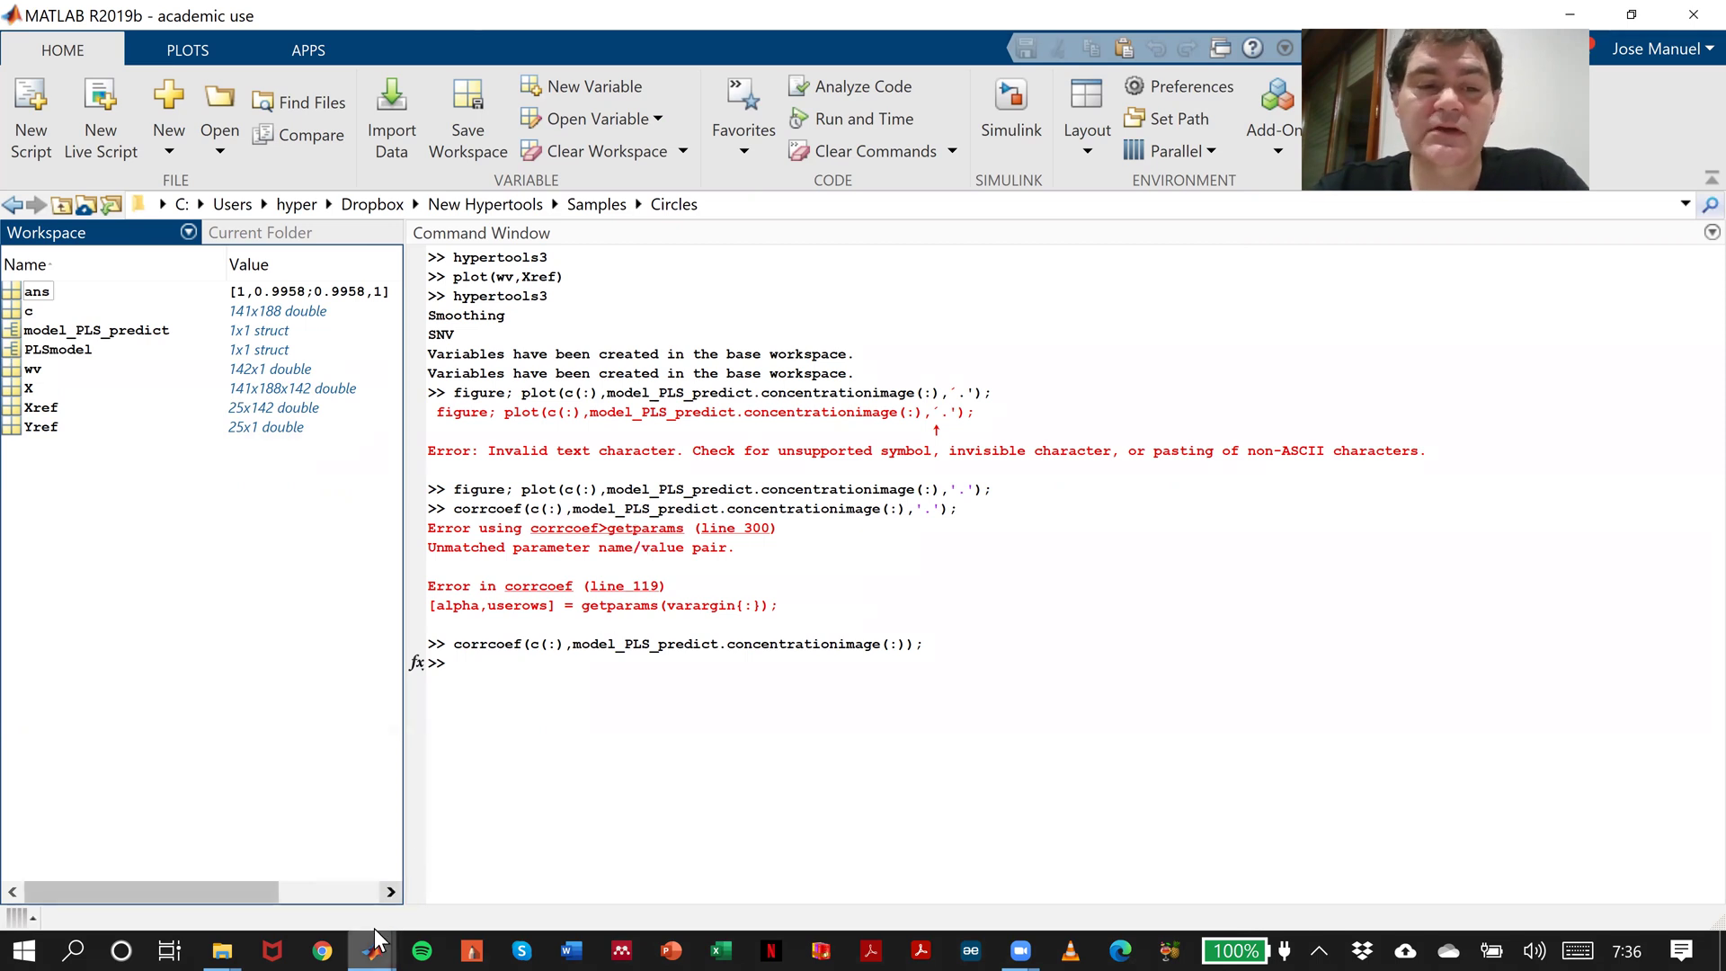
Switch to the HYPER-Tools window and add sample X to the Exploration selection to view its composite image and representative spectra.
mouse_move(374, 928)
left_click(546, 818)
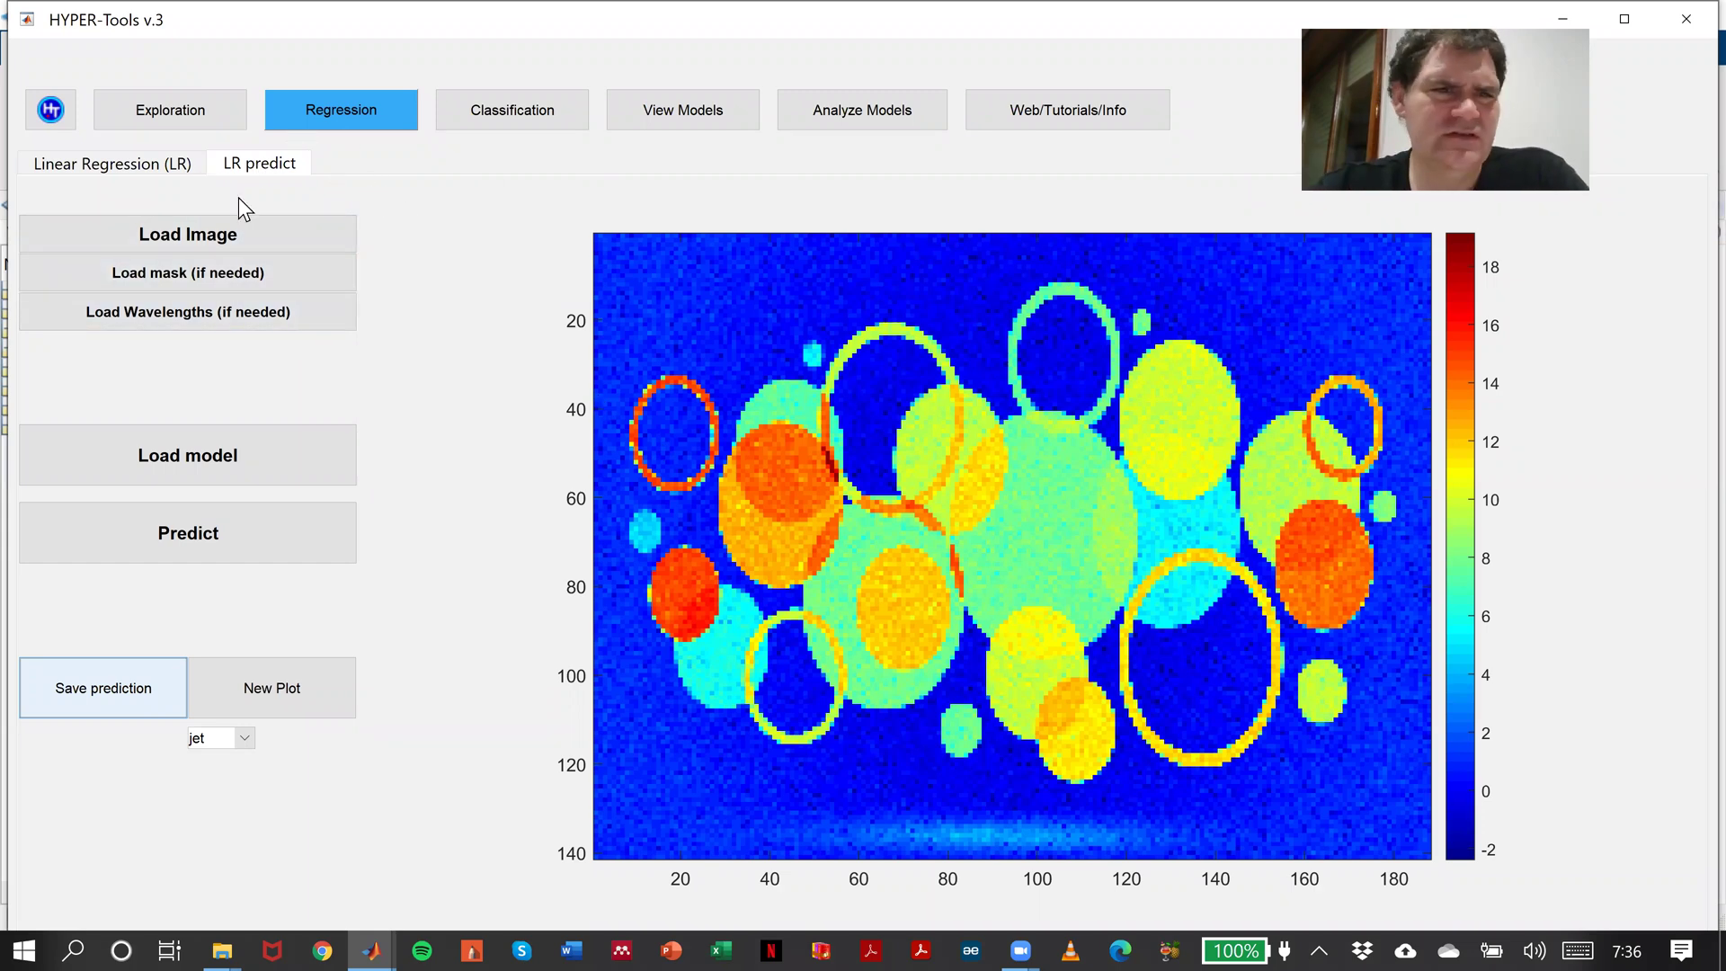
left_click(219, 127)
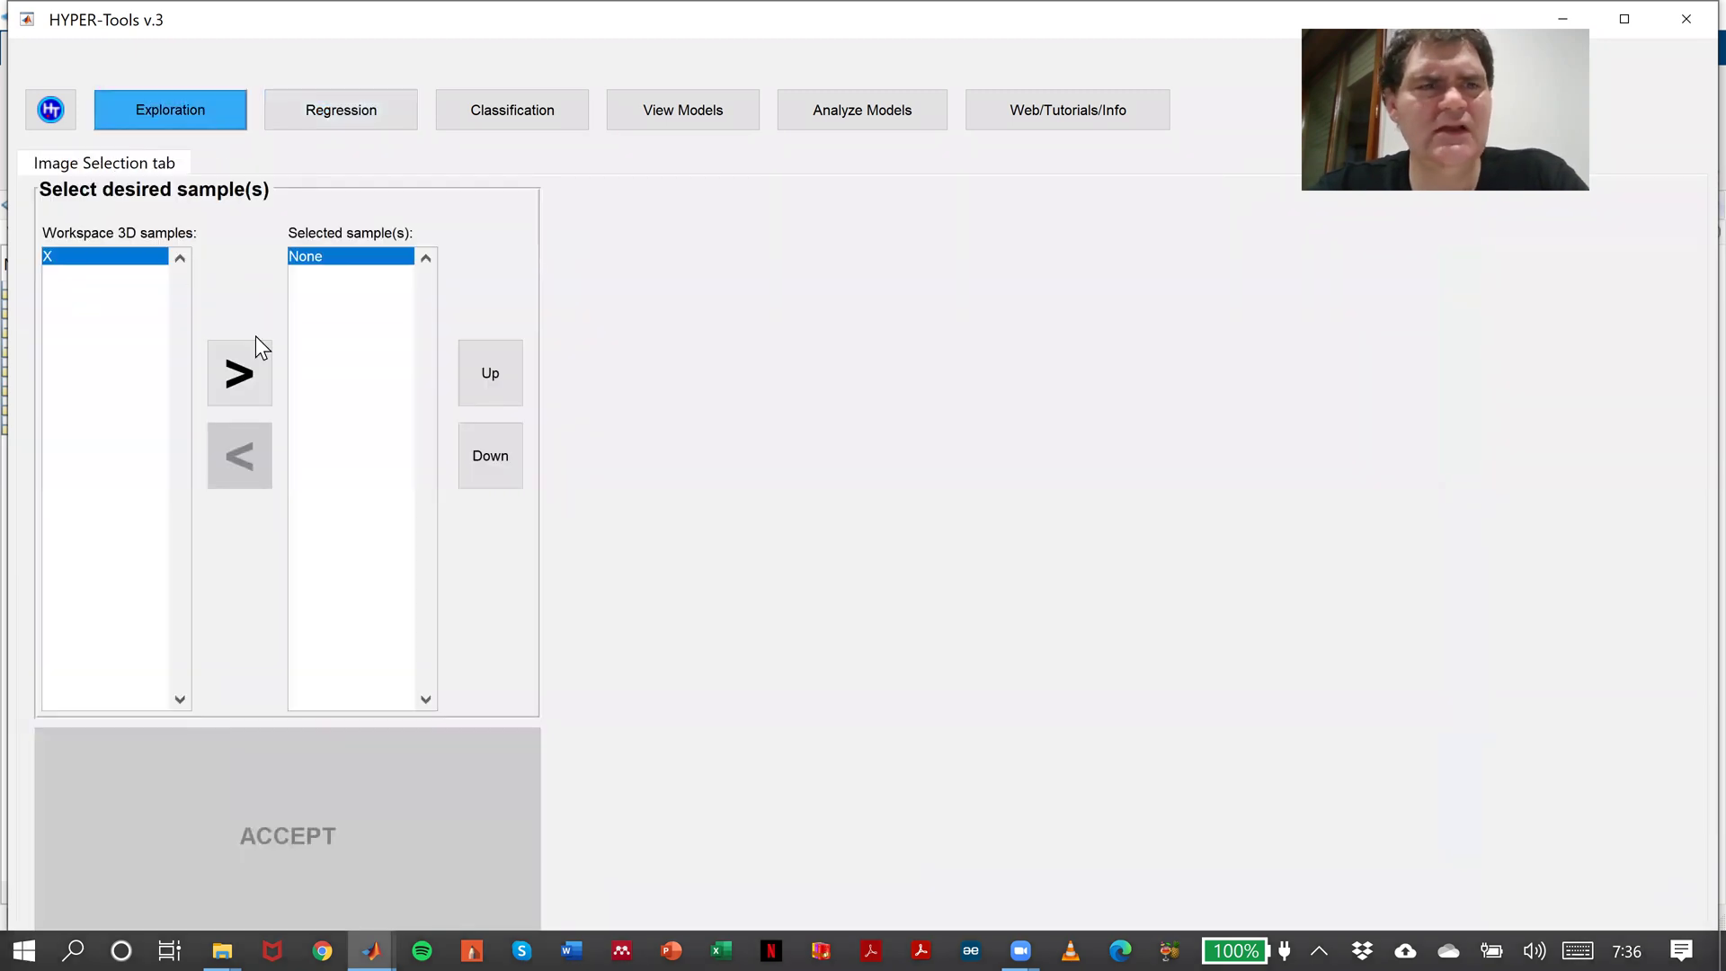
left_click(251, 387)
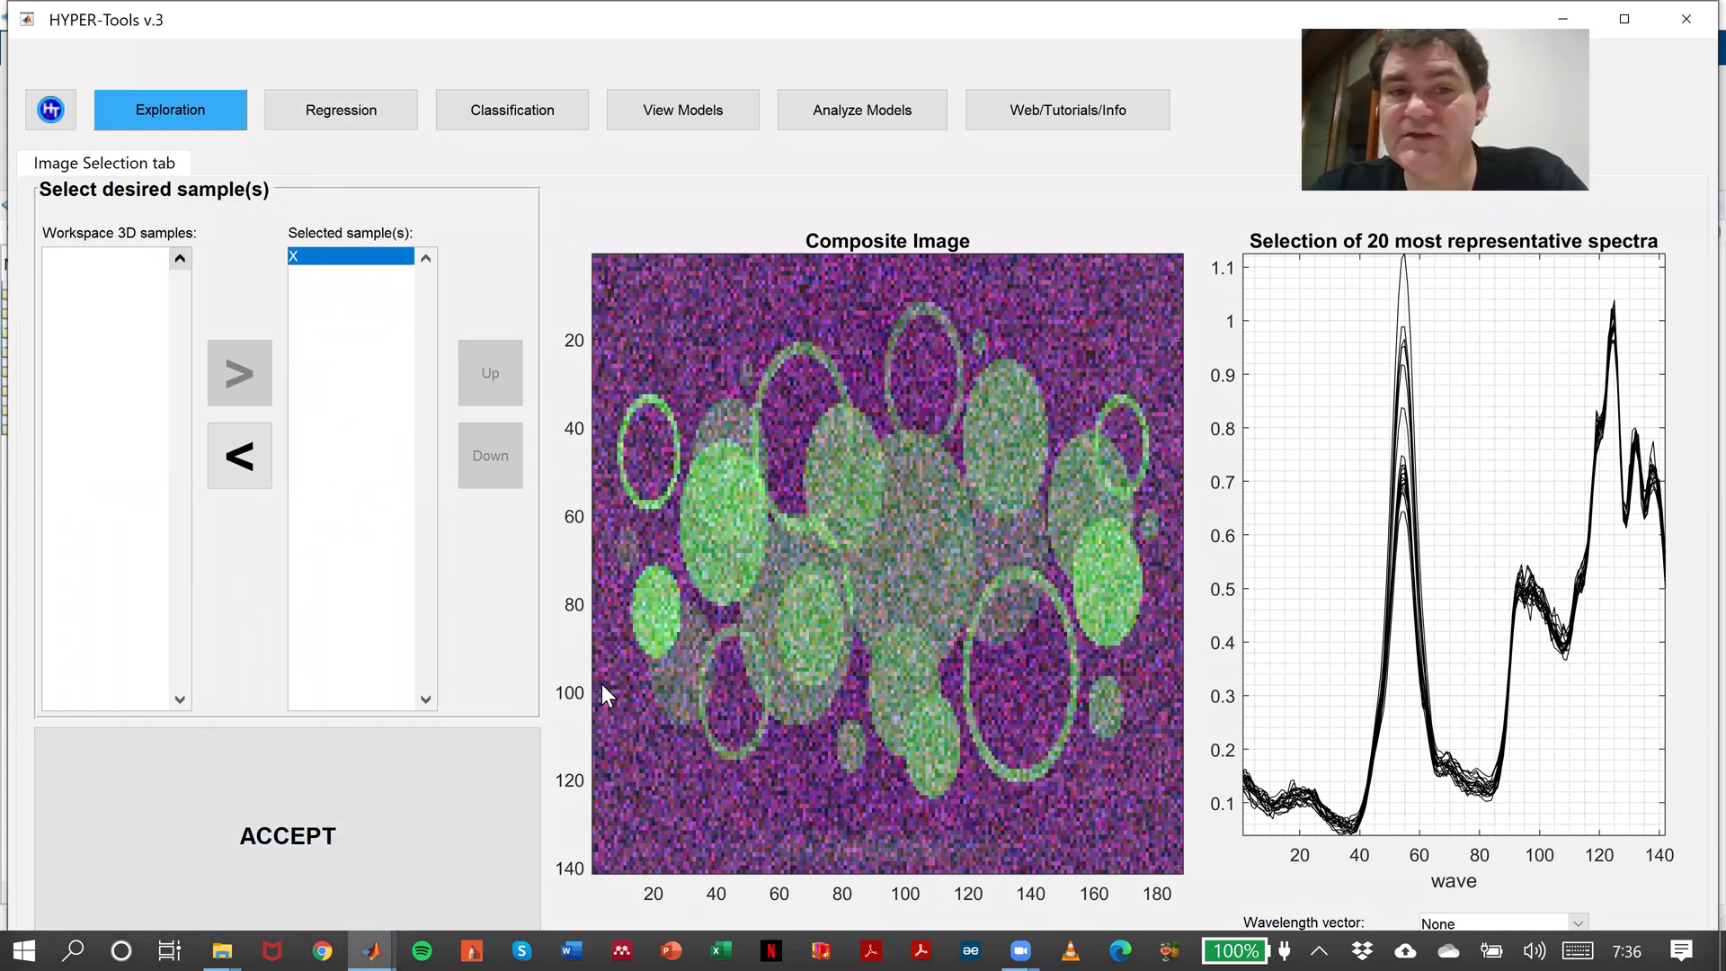
Return to the Linear Regression calibration settings and choose mlr as the calibration method instead of pls.
left_click(391, 116)
left_click(122, 163)
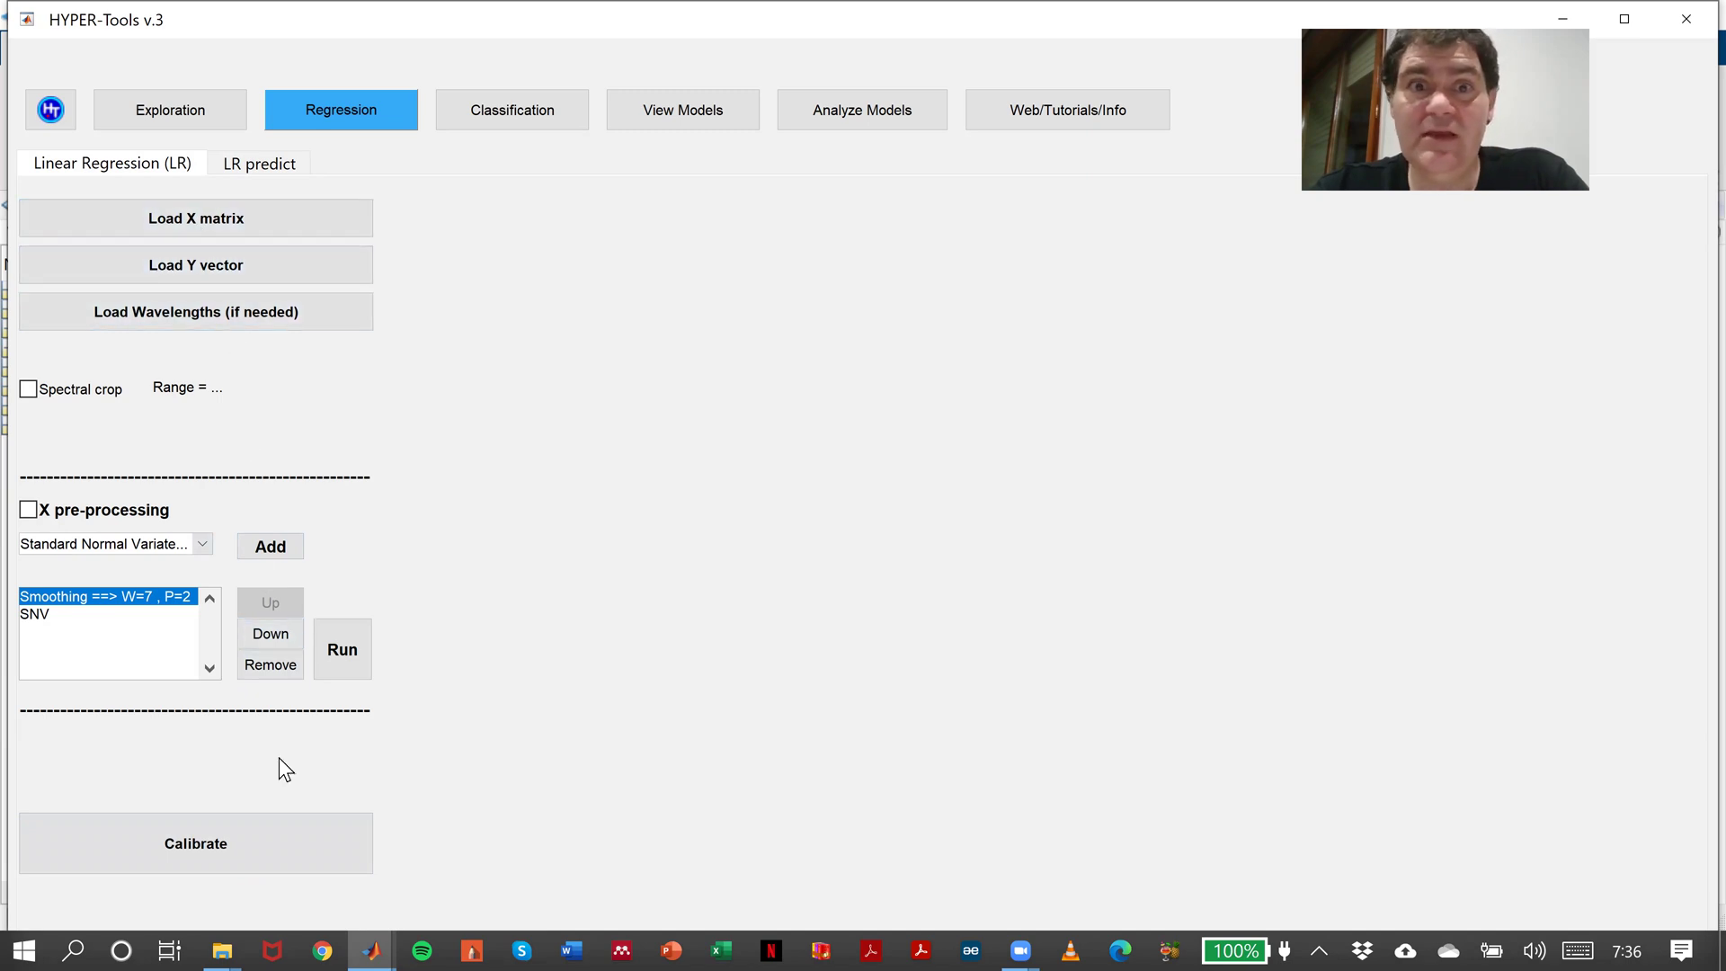
left_click(293, 844)
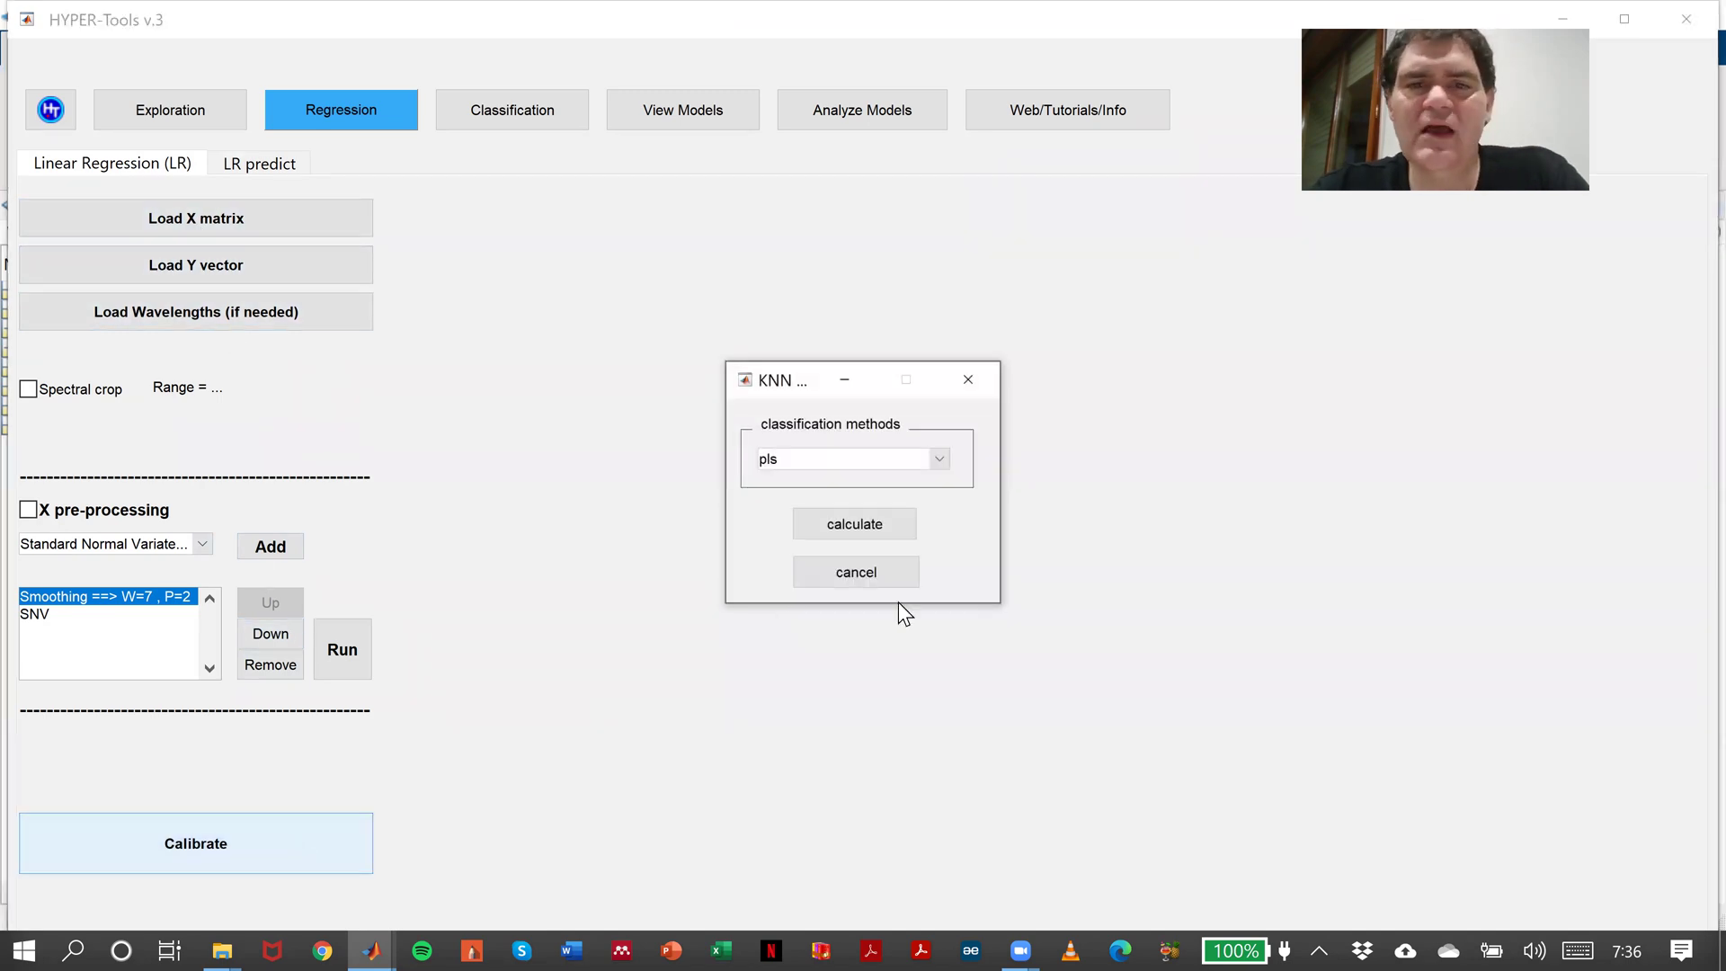
left_click(939, 460)
left_click(811, 491)
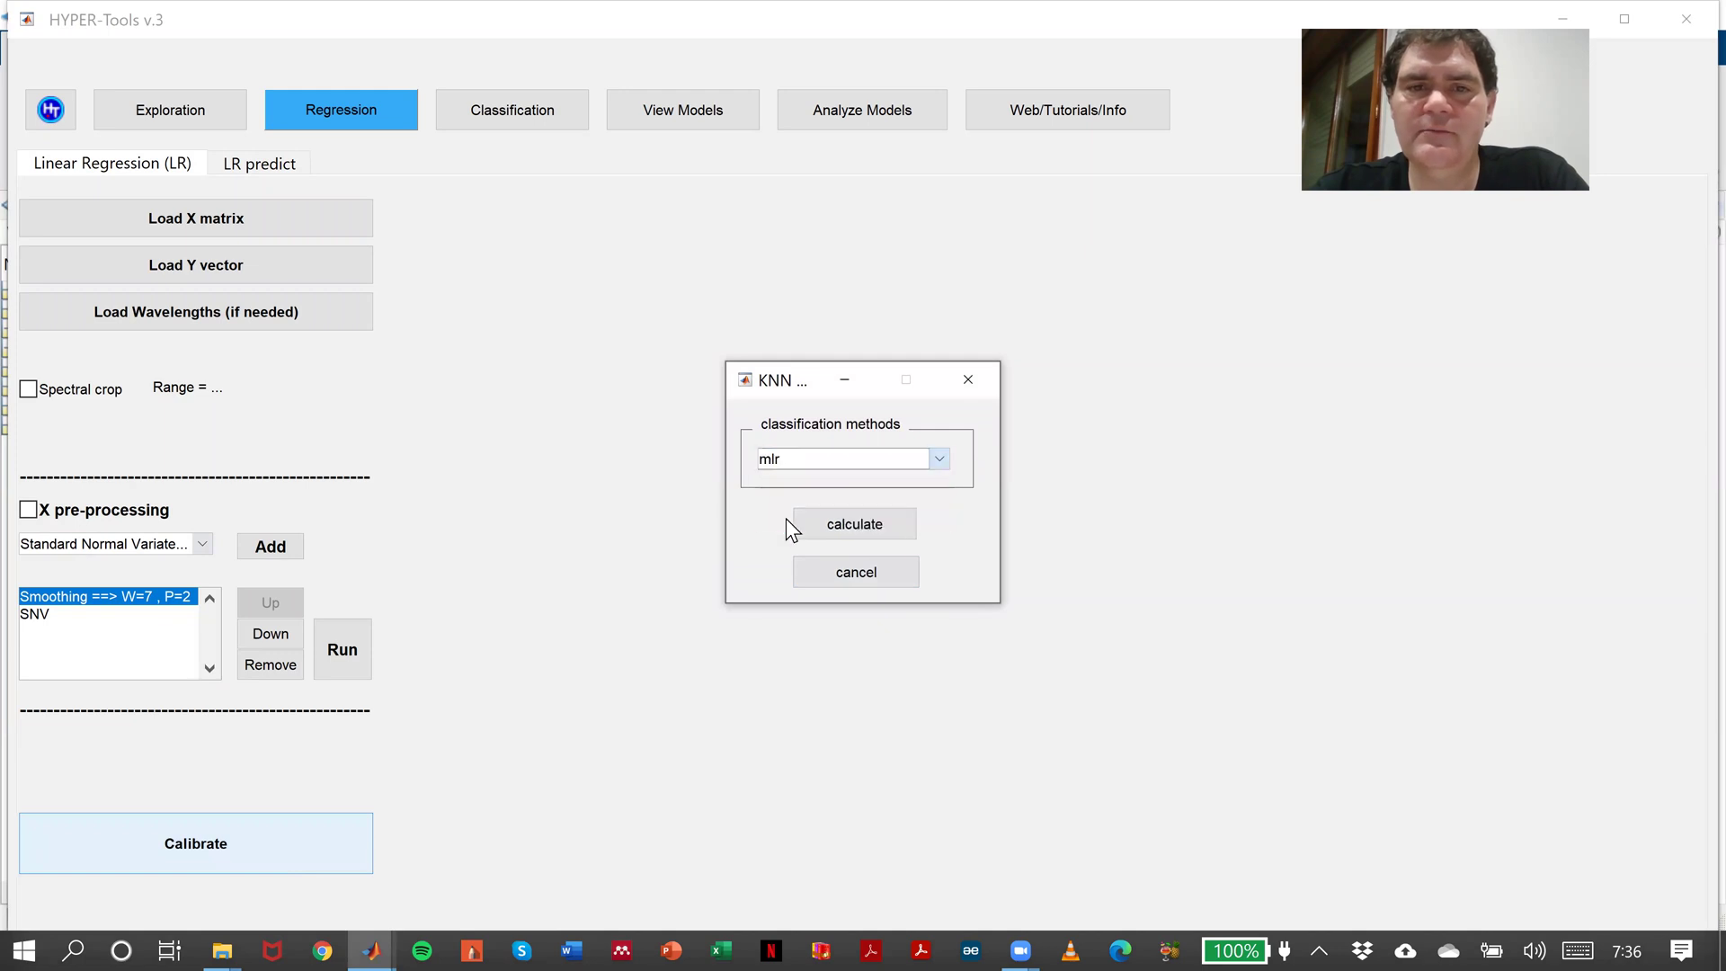